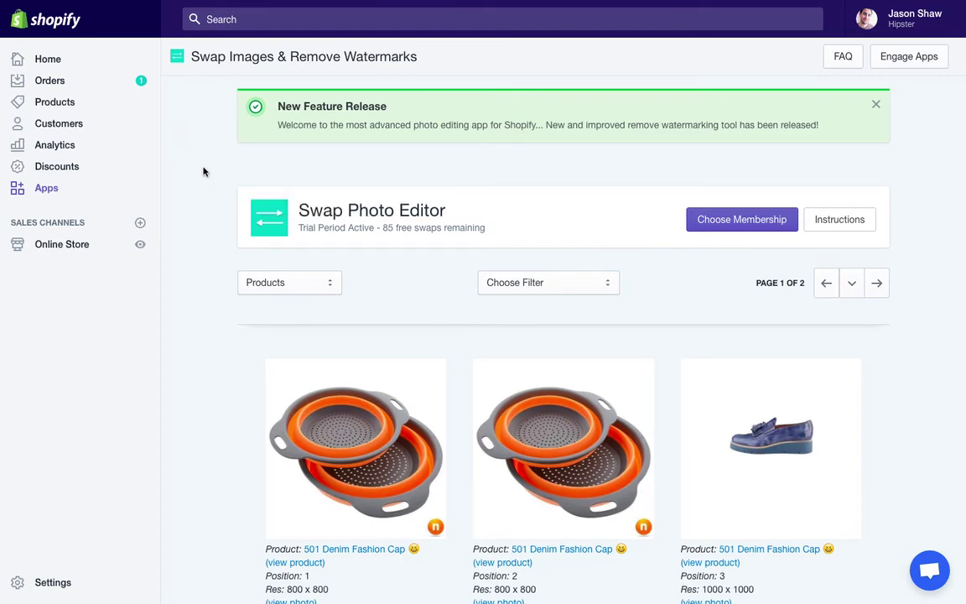
# Step: Remove the watermark from the first colander photo (position 1) and dismiss the tip
pyautogui.scroll(-4, 203, 172)
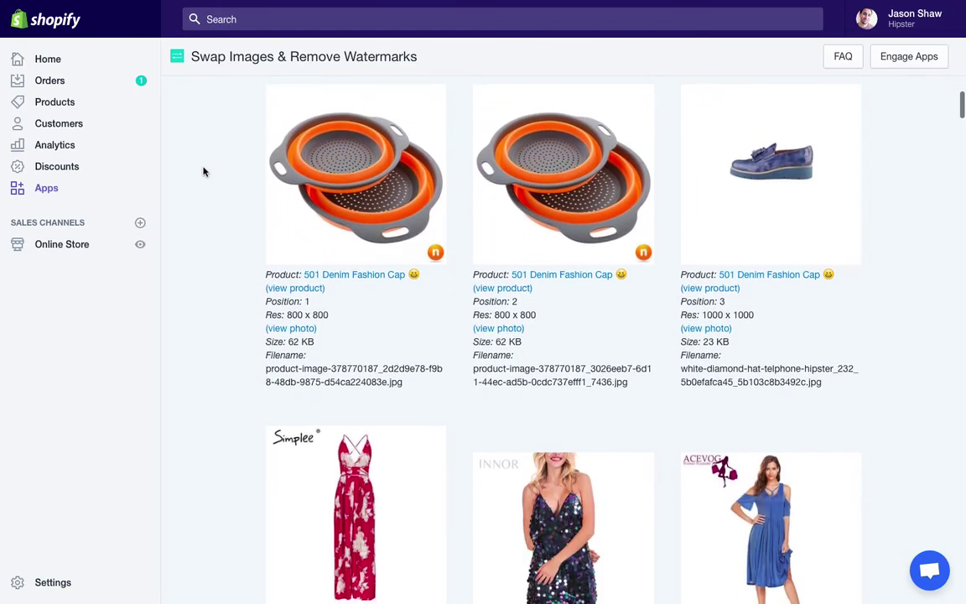
pyautogui.scroll(2, 197, 194)
pyautogui.scroll(-1, 198, 194)
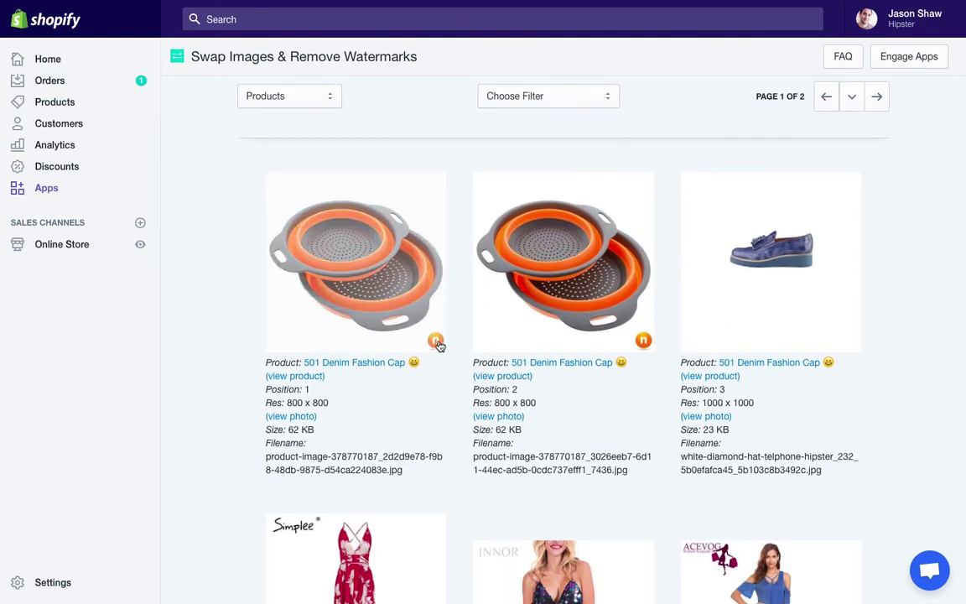
pyautogui.click(356, 238)
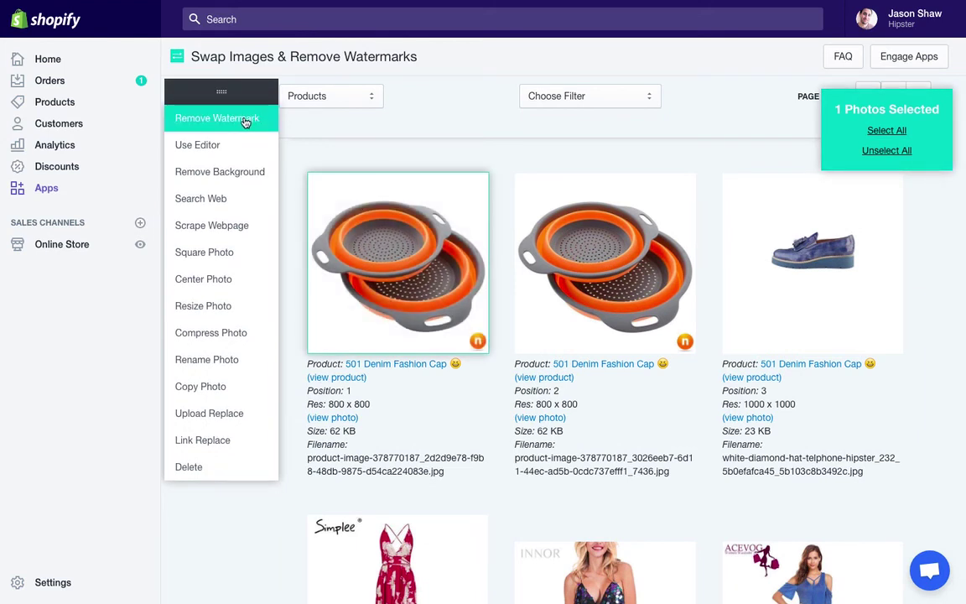
pyautogui.click(245, 122)
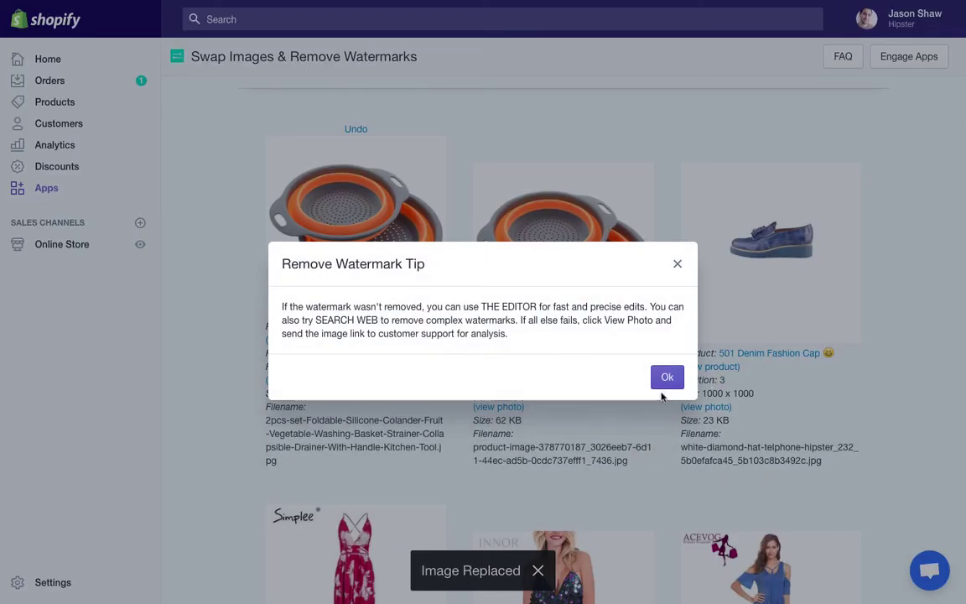
pyautogui.click(665, 380)
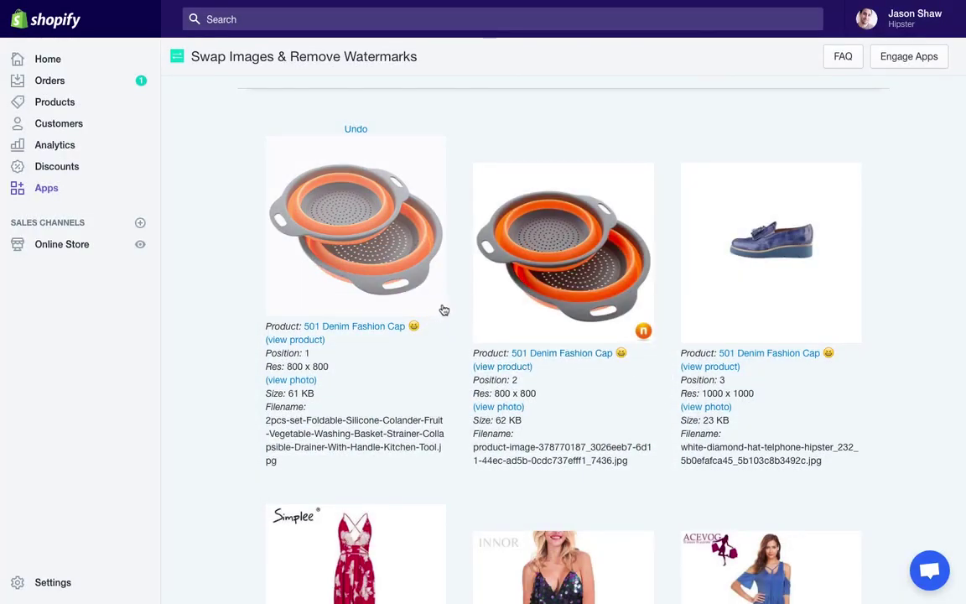
pyautogui.scroll(1, 274, 255)
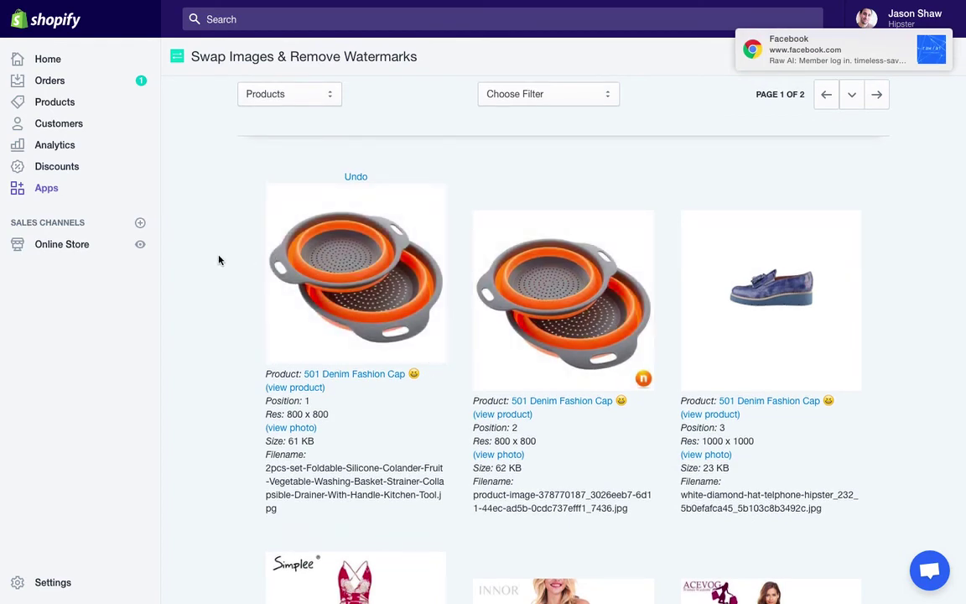
pyautogui.scroll(-1, 219, 260)
pyautogui.scroll(-1, 219, 260)
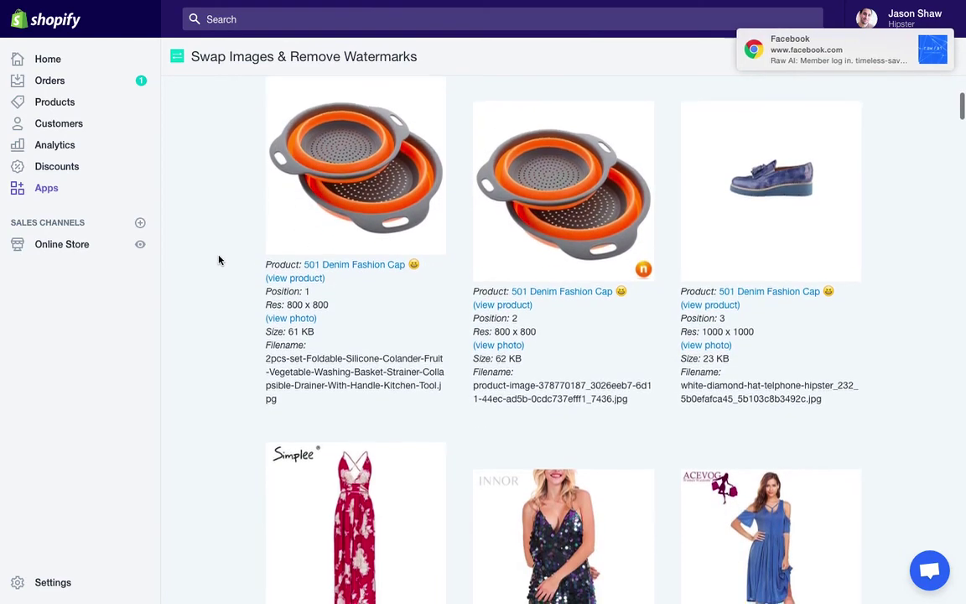
pyautogui.click(538, 236)
pyautogui.click(466, 223)
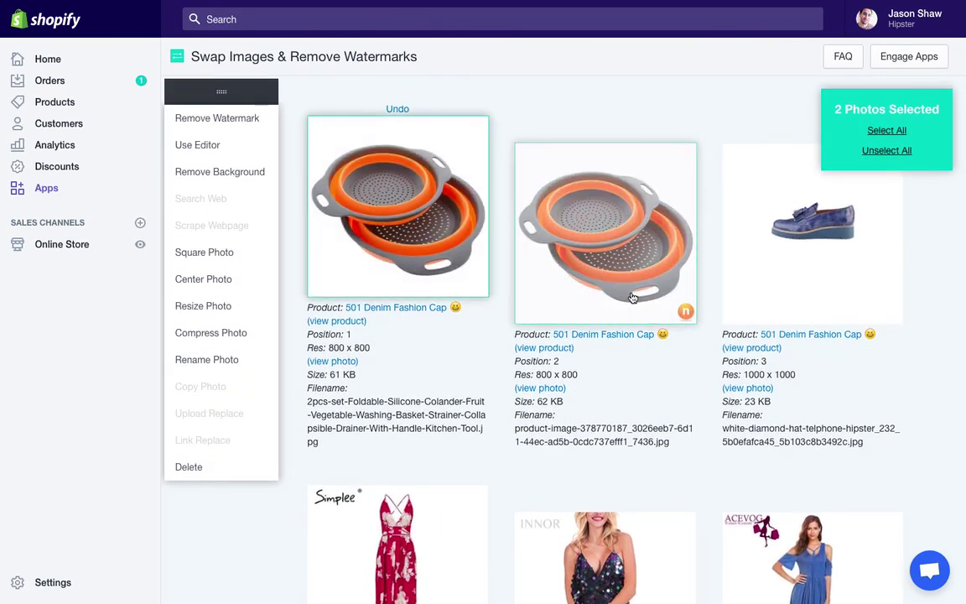
pyautogui.click(578, 235)
pyautogui.click(444, 240)
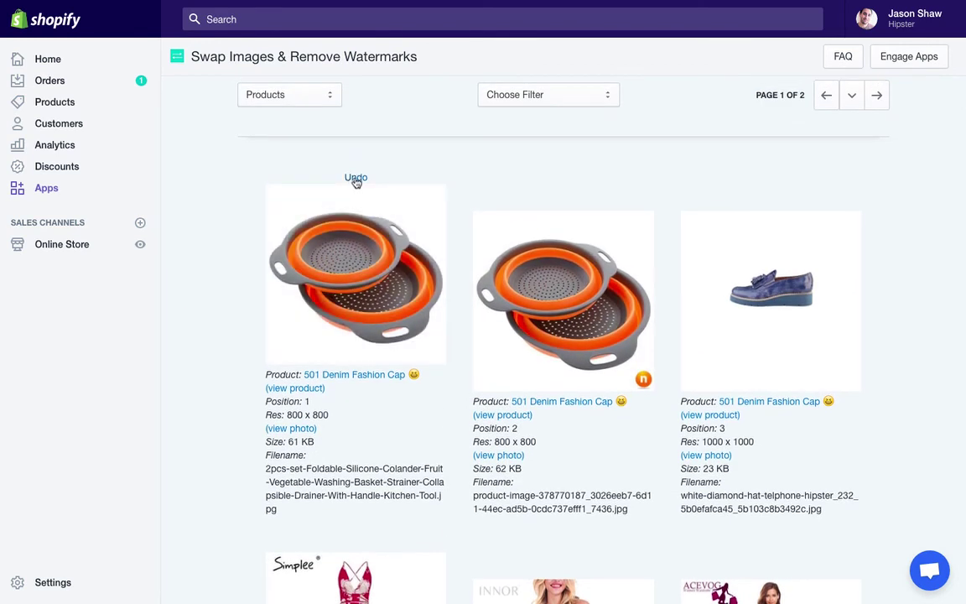
# Step: Undo the watermark removal on the first colander photo
pyautogui.click(357, 178)
pyautogui.click(356, 178)
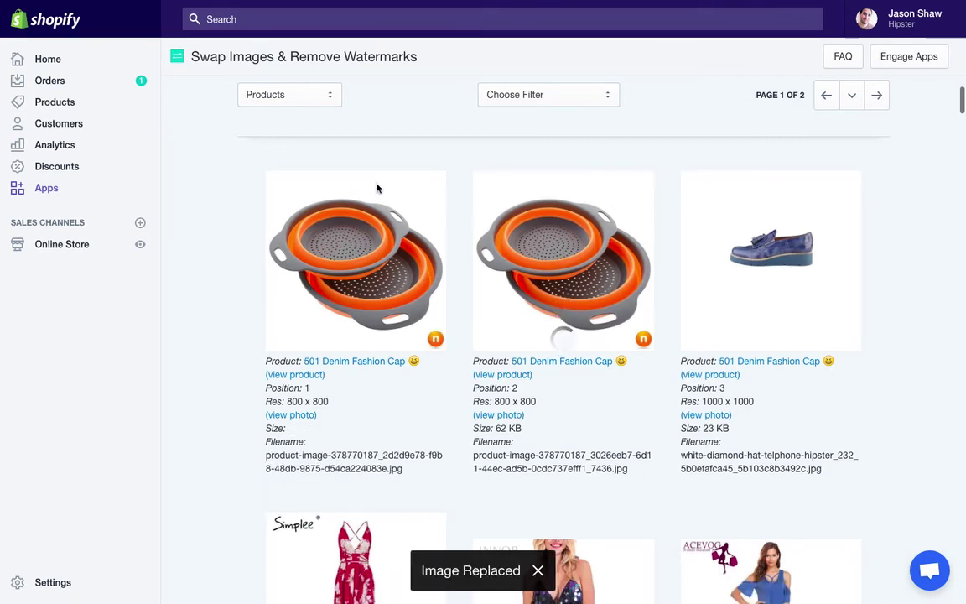
# Step: Remove the watermarks from both colander photos (positions 1 and 2) in one batch
pyautogui.click(376, 289)
pyautogui.click(603, 310)
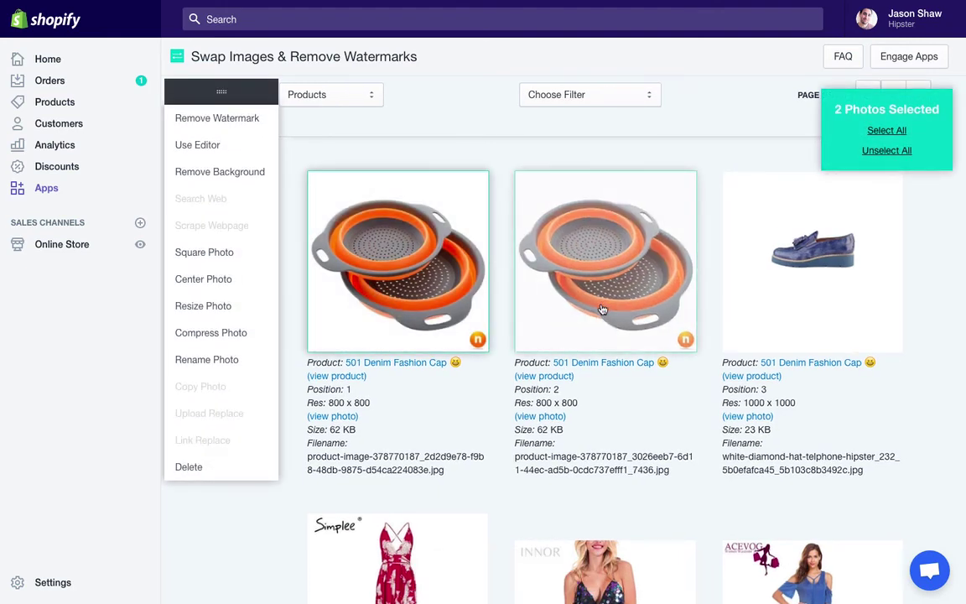
pyautogui.click(225, 124)
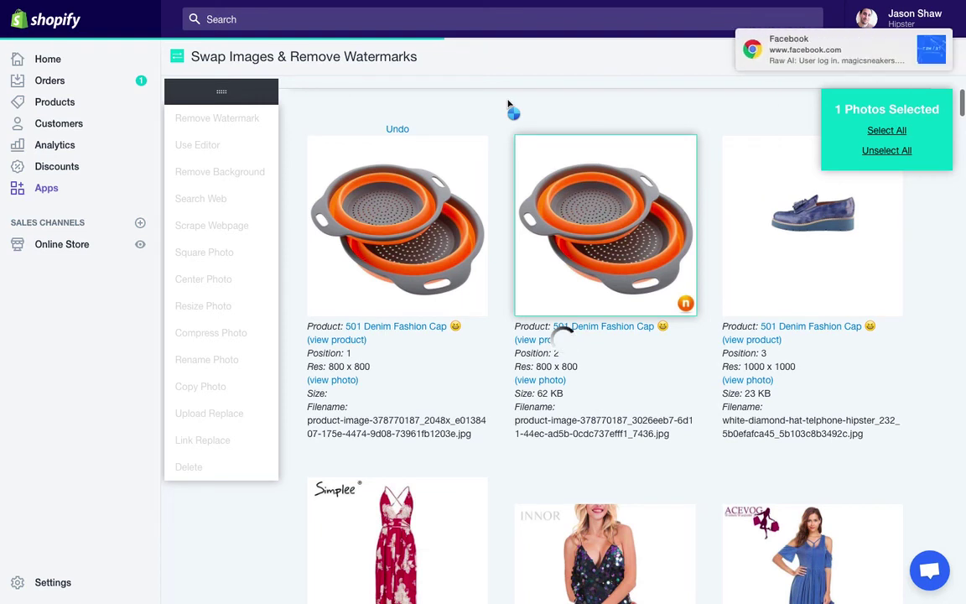
pyautogui.click(928, 40)
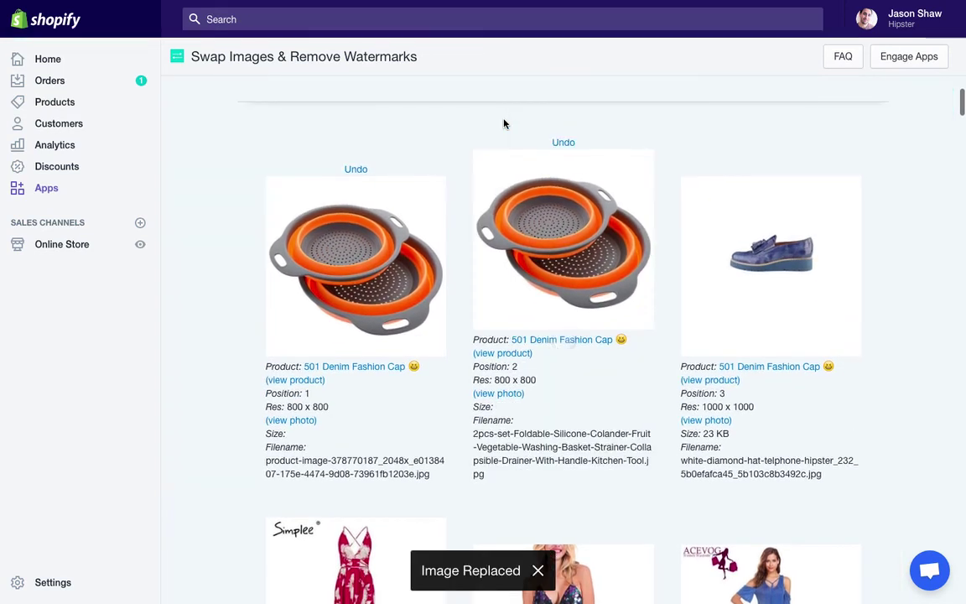
pyautogui.scroll(-1, 443, 306)
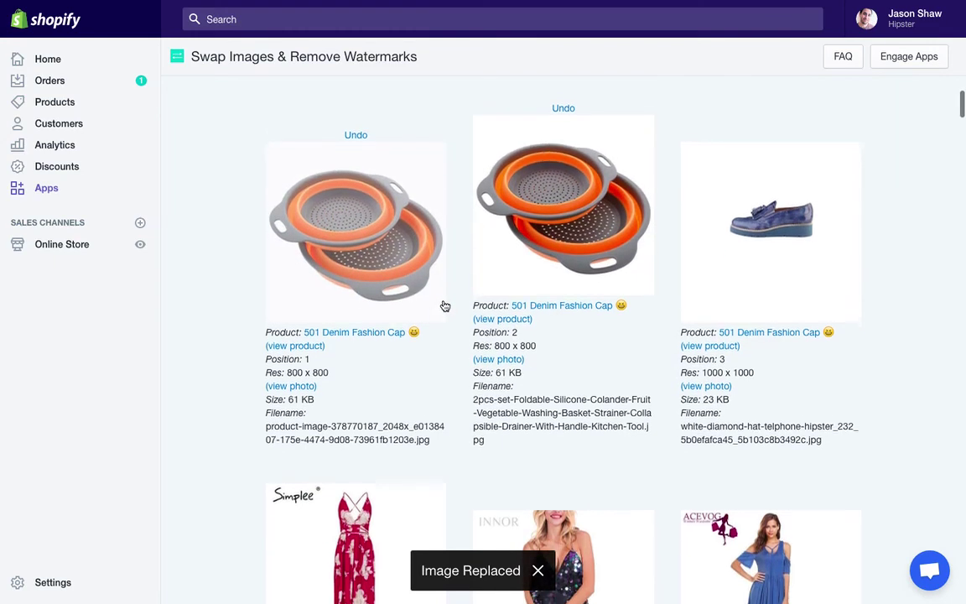
pyautogui.scroll(2, 445, 306)
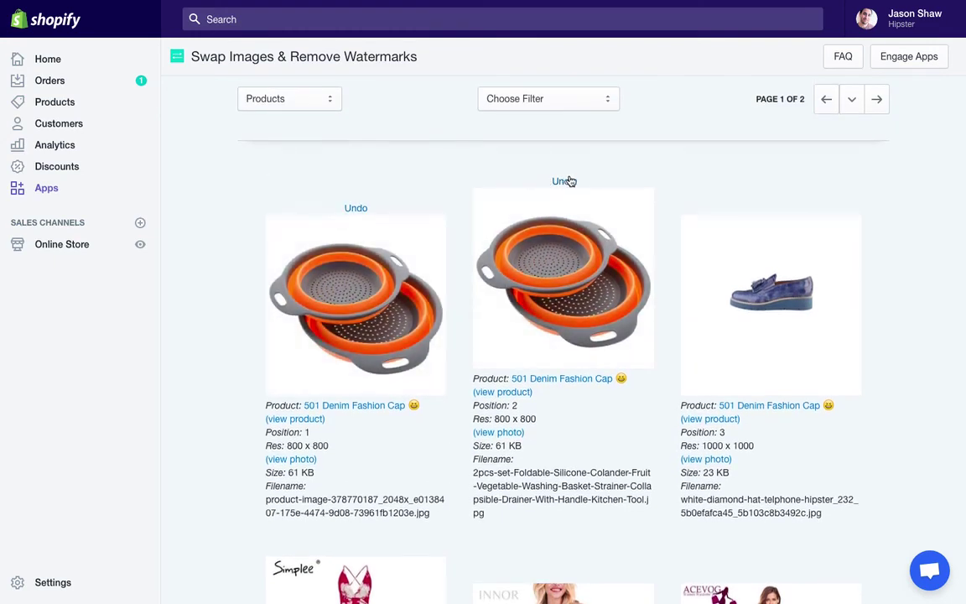
# Step: Remove the watermarks from the Simplee, INNOR and ACEVOG clothing photos at positions 4, 5 and 6 together
pyautogui.scroll(-10, 478, 361)
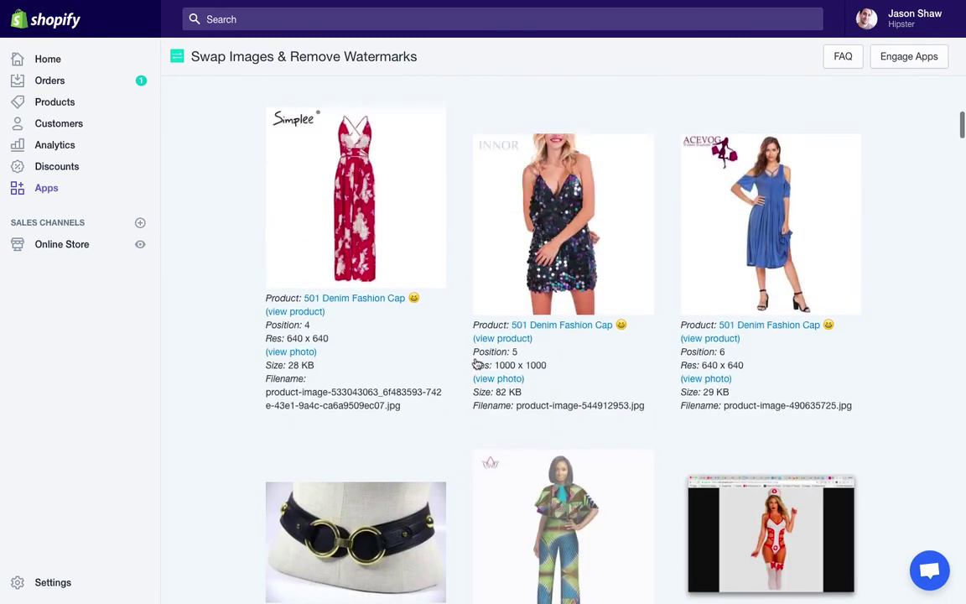
pyautogui.scroll(2, 478, 365)
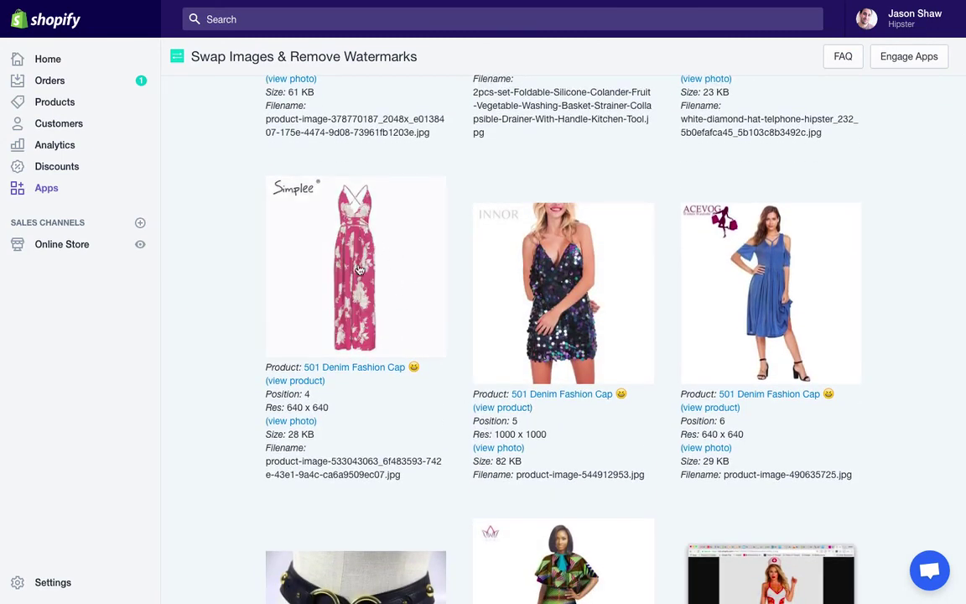
pyautogui.click(339, 257)
pyautogui.click(603, 289)
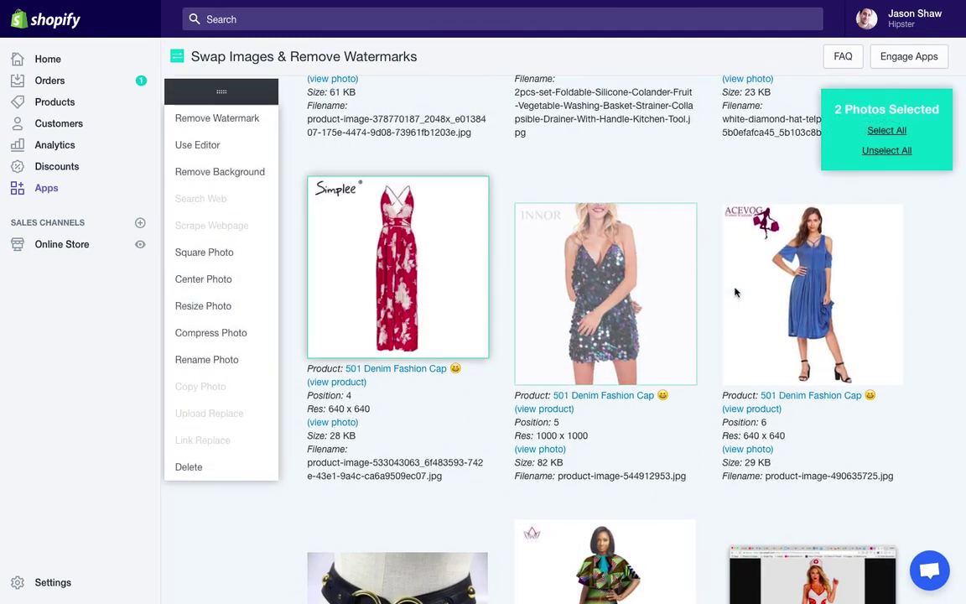
pyautogui.click(767, 293)
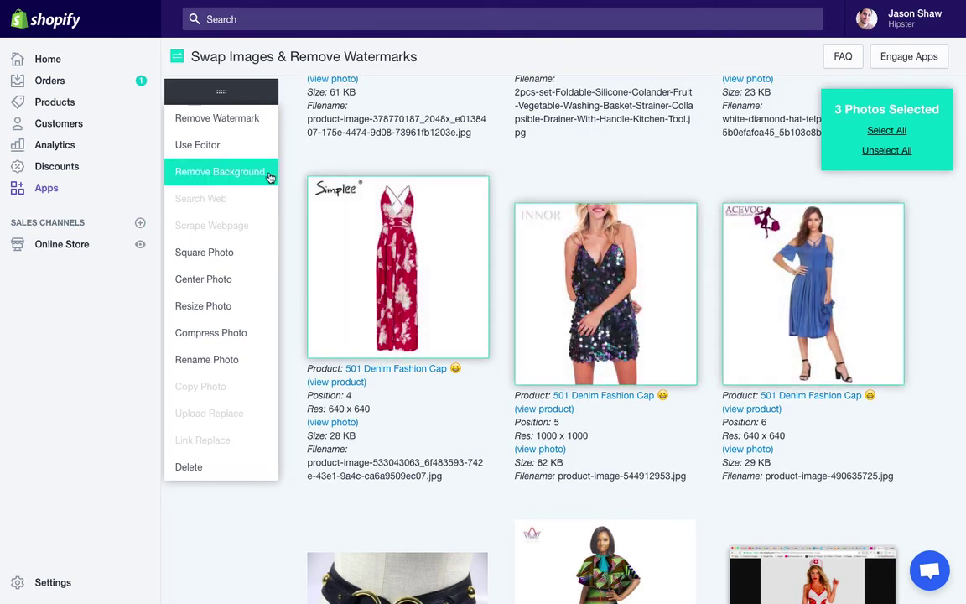
pyautogui.click(228, 118)
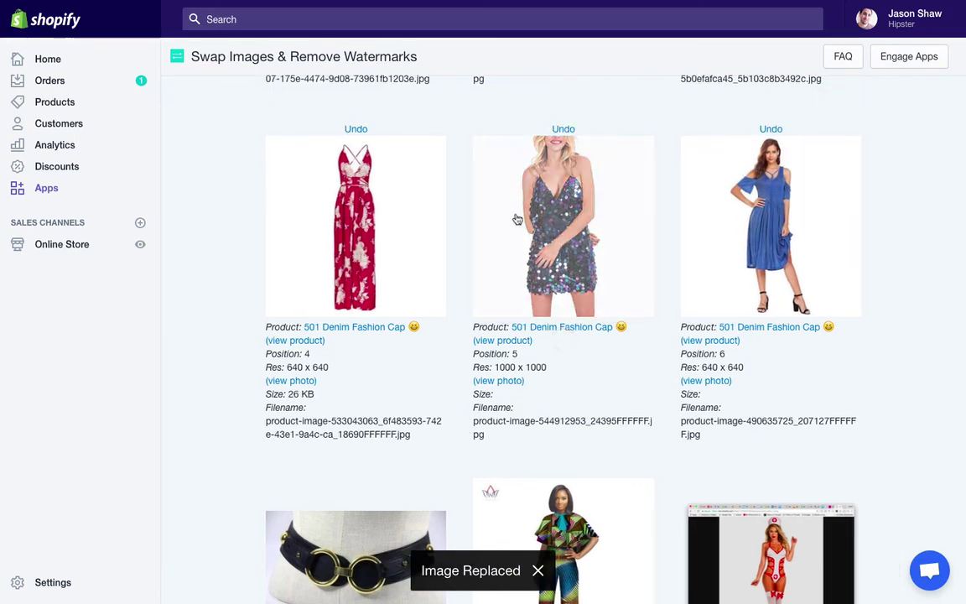
pyautogui.scroll(1, 450, 276)
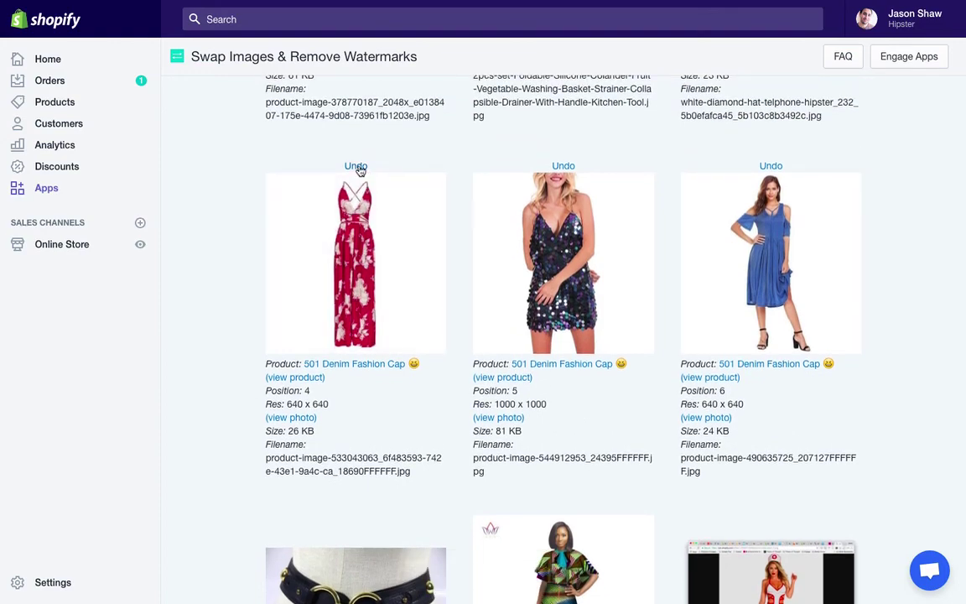
# Step: Try automatic watermark removal on the Rothco T-shirt photo of Blue Superman Baseball Cap, and undo it
pyautogui.scroll(-10, 359, 171)
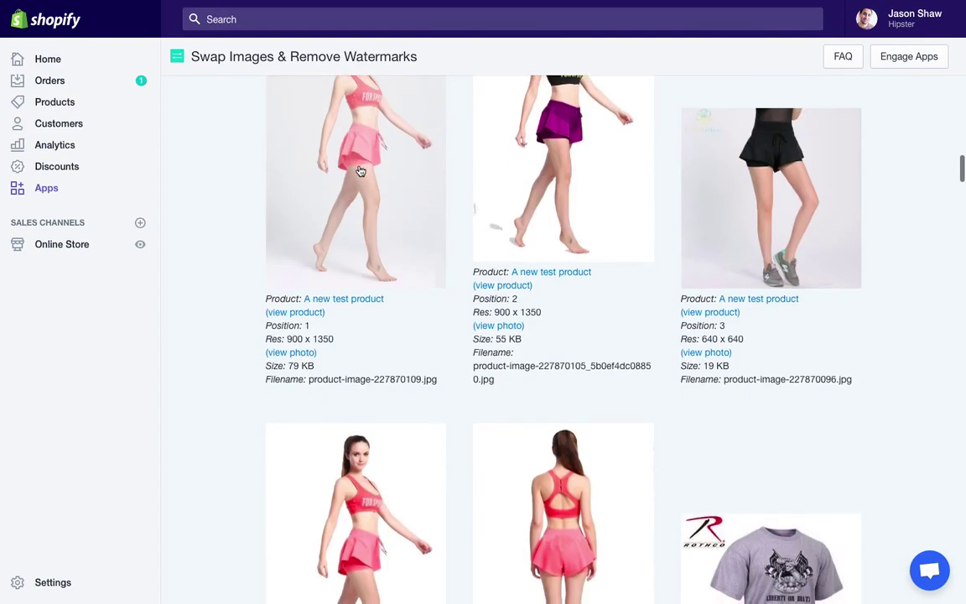
pyautogui.scroll(-5, 359, 171)
pyautogui.scroll(5, 359, 170)
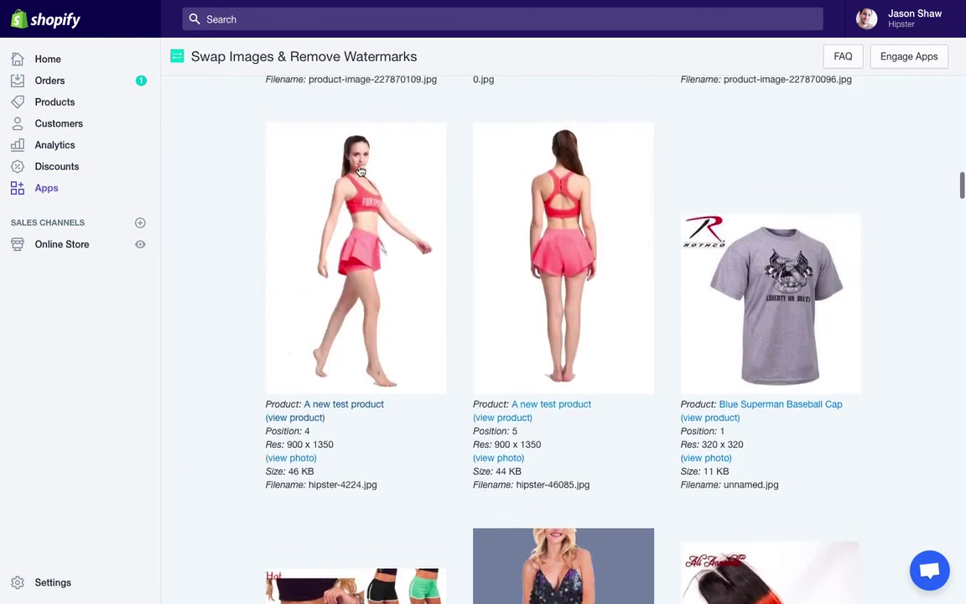
pyautogui.click(746, 312)
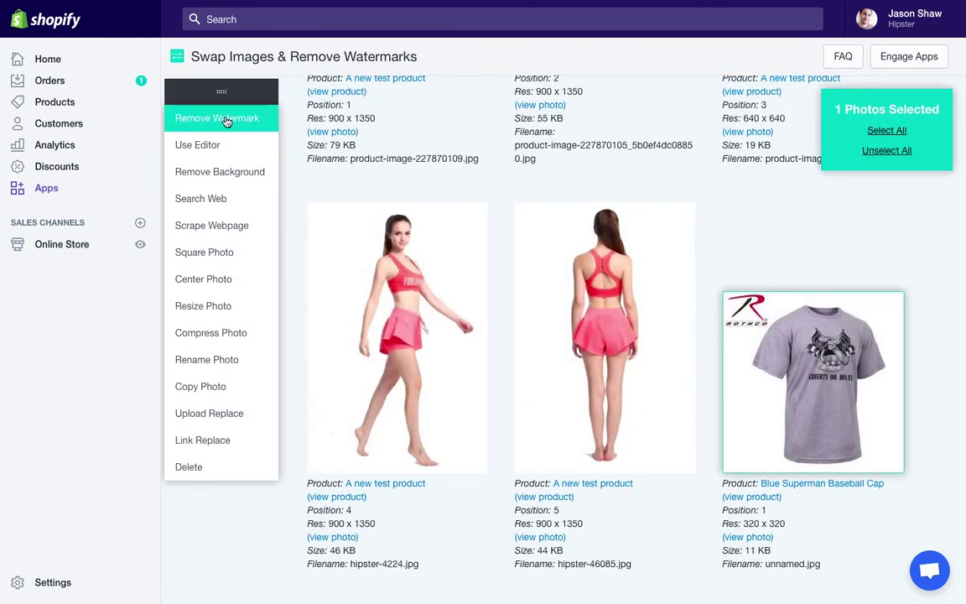
pyautogui.click(226, 121)
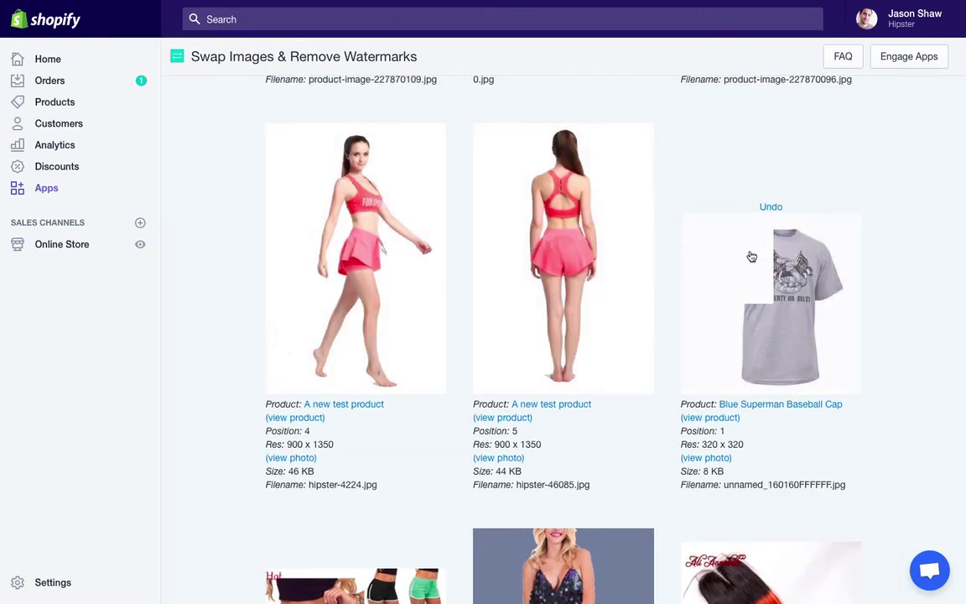
pyautogui.click(771, 206)
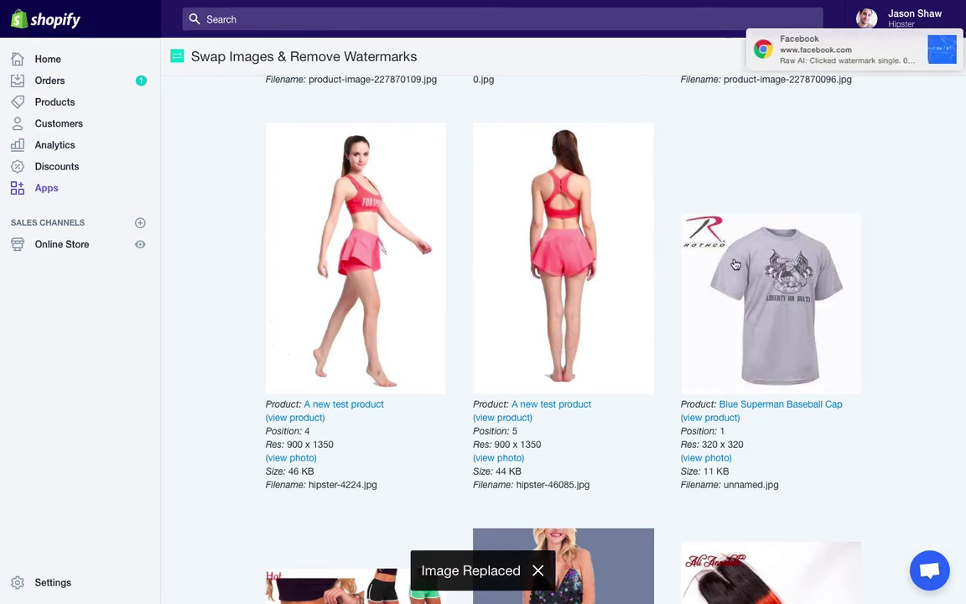
# Step: Open the Rothco T-shirt photo in the photo editor and turn off color removal
pyautogui.click(736, 265)
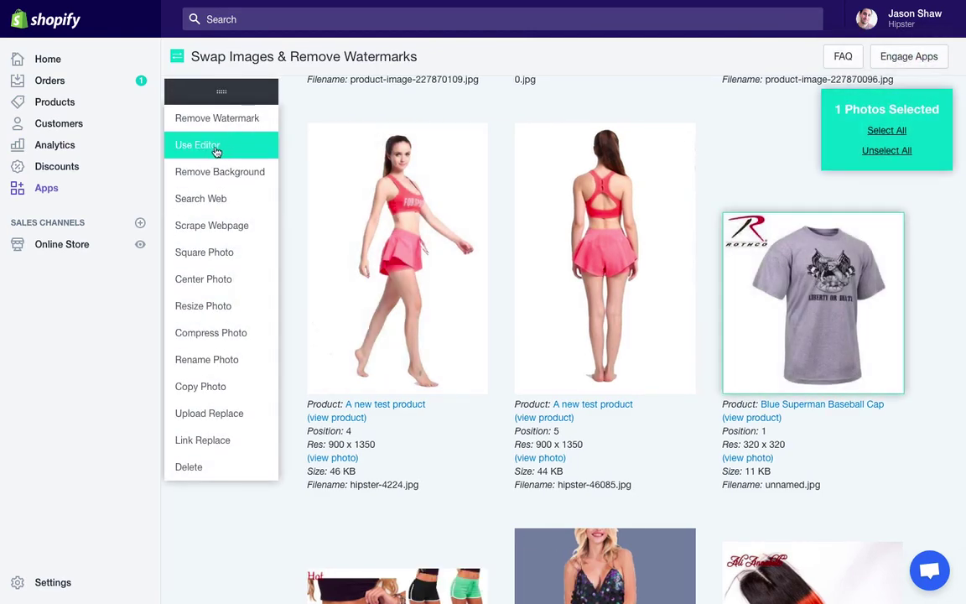
pyautogui.click(215, 146)
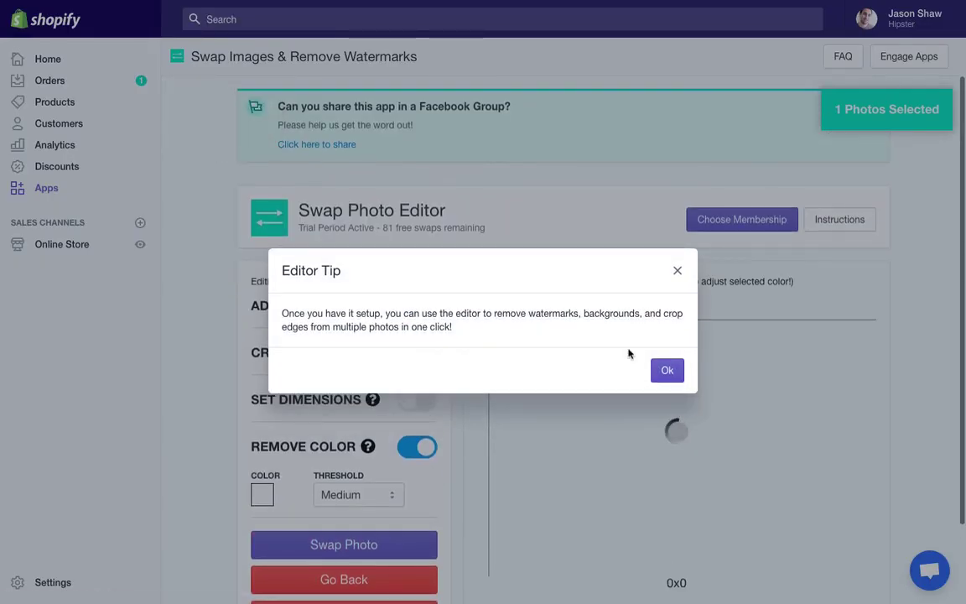
pyautogui.click(671, 372)
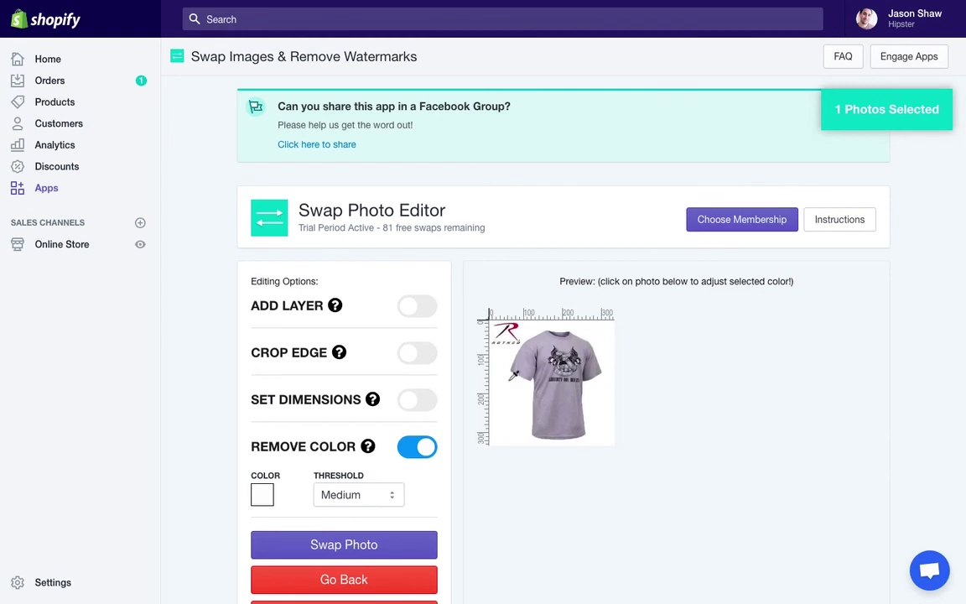
pyautogui.scroll(-1, 362, 363)
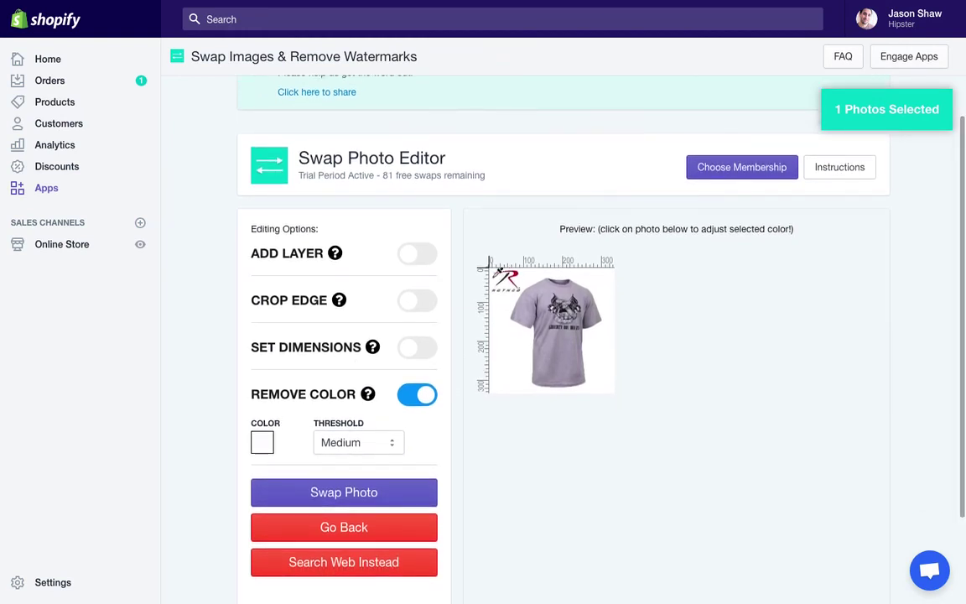
pyautogui.click(425, 392)
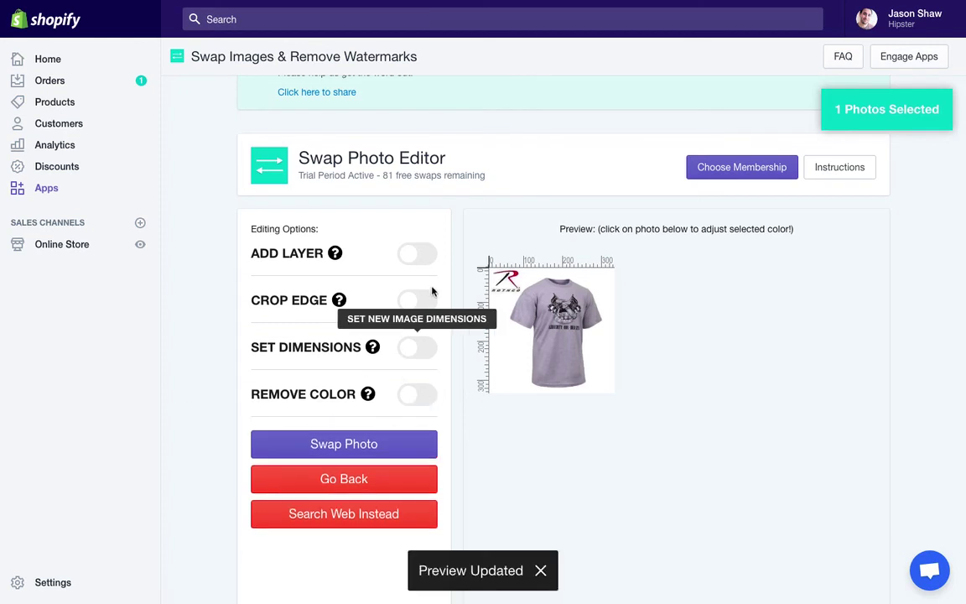
# Step: Add a rectangular cover layer to the Rothco T-shirt photo, 90px wide and 90px high
pyautogui.click(416, 255)
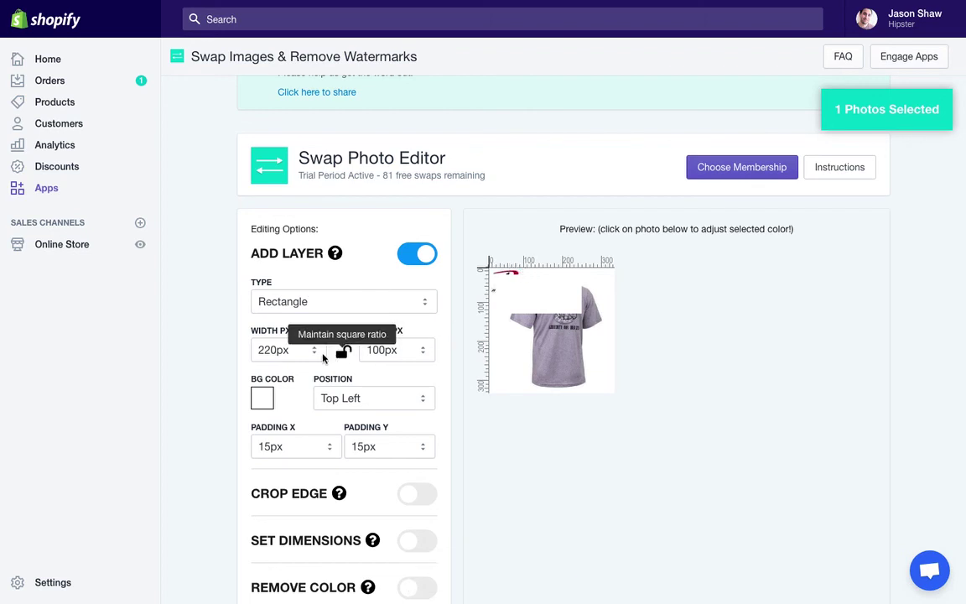
pyautogui.click(314, 352)
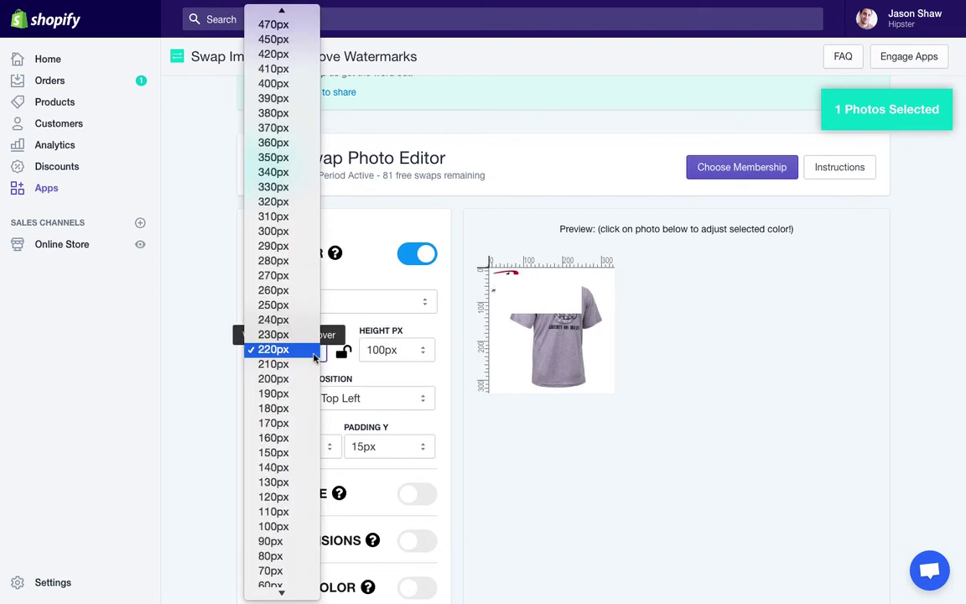
pyautogui.click(297, 541)
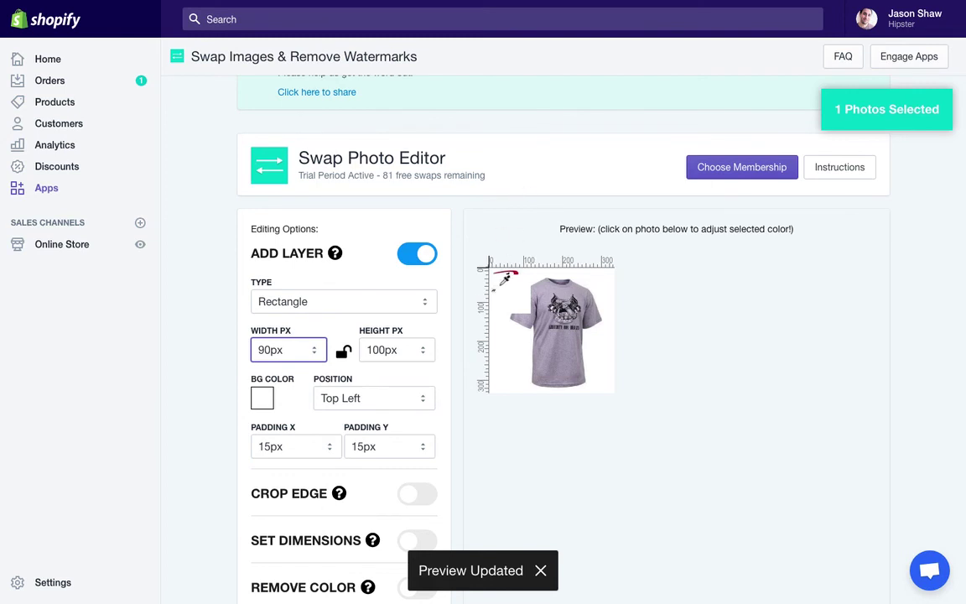
pyautogui.click(392, 352)
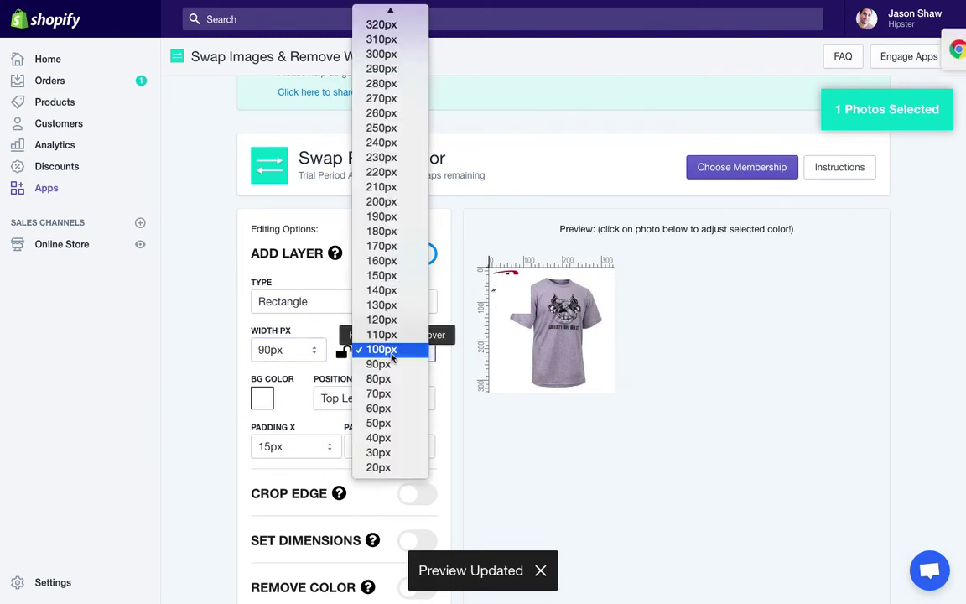
pyautogui.click(391, 363)
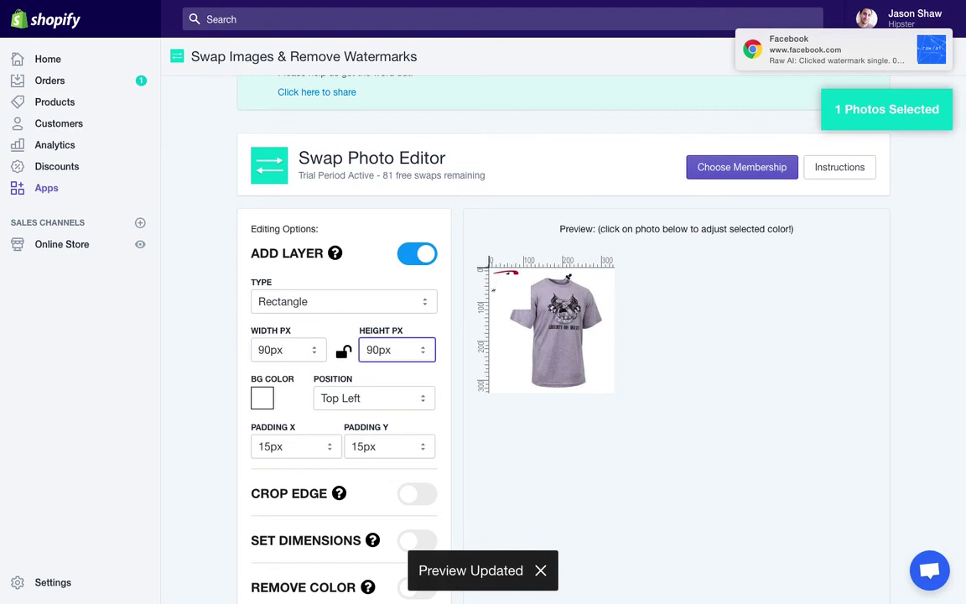
# Step: Sample the shirt color and then black from the photo for the cover layer, and set its X and Y padding to 0px
pyautogui.click(557, 339)
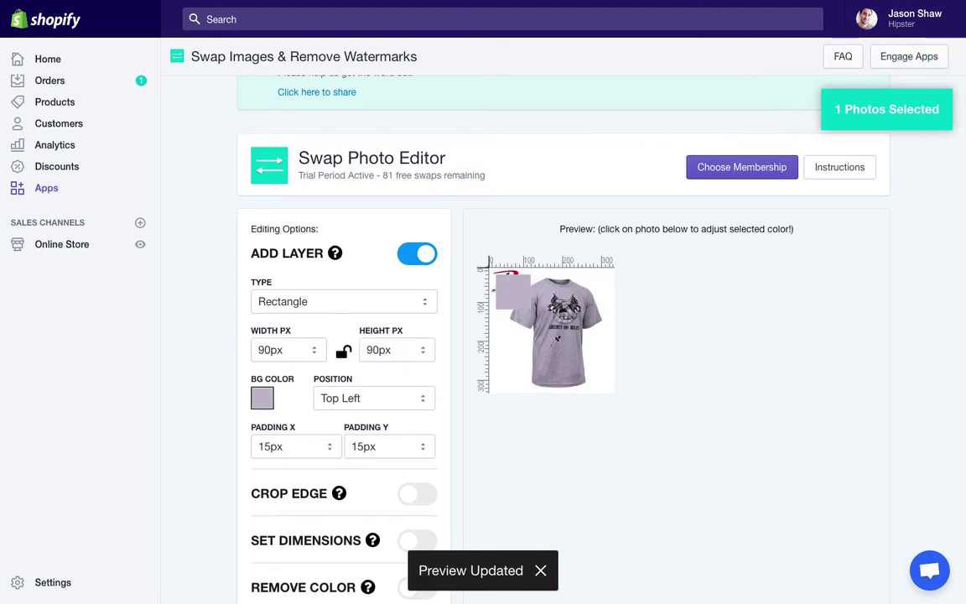
pyautogui.click(516, 272)
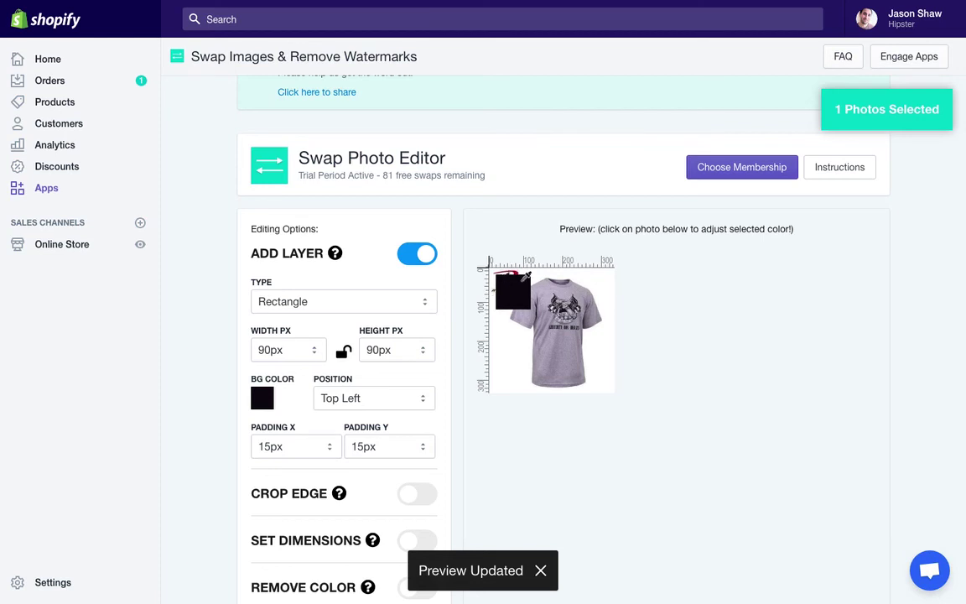
pyautogui.scroll(-1, 298, 371)
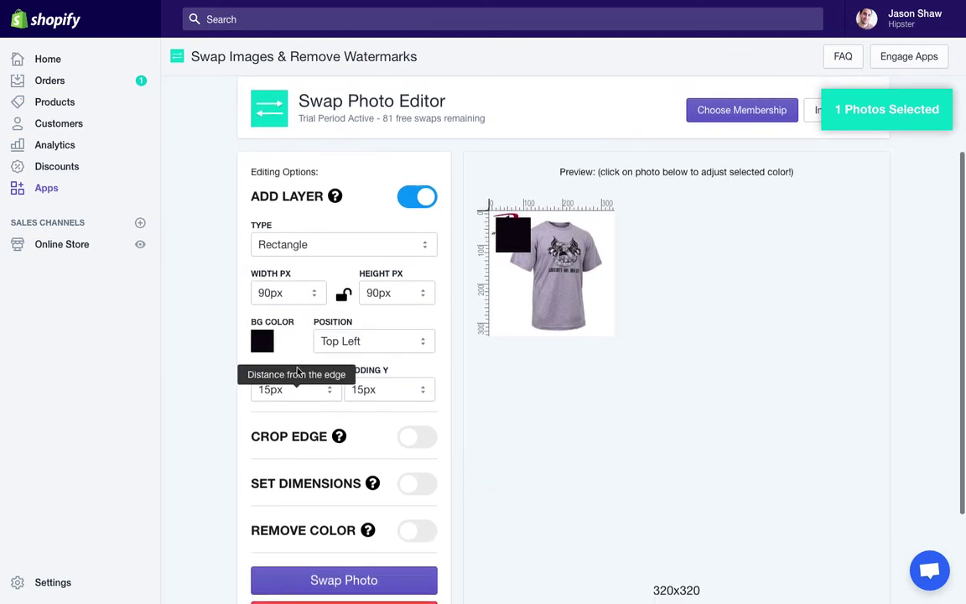
pyautogui.click(285, 389)
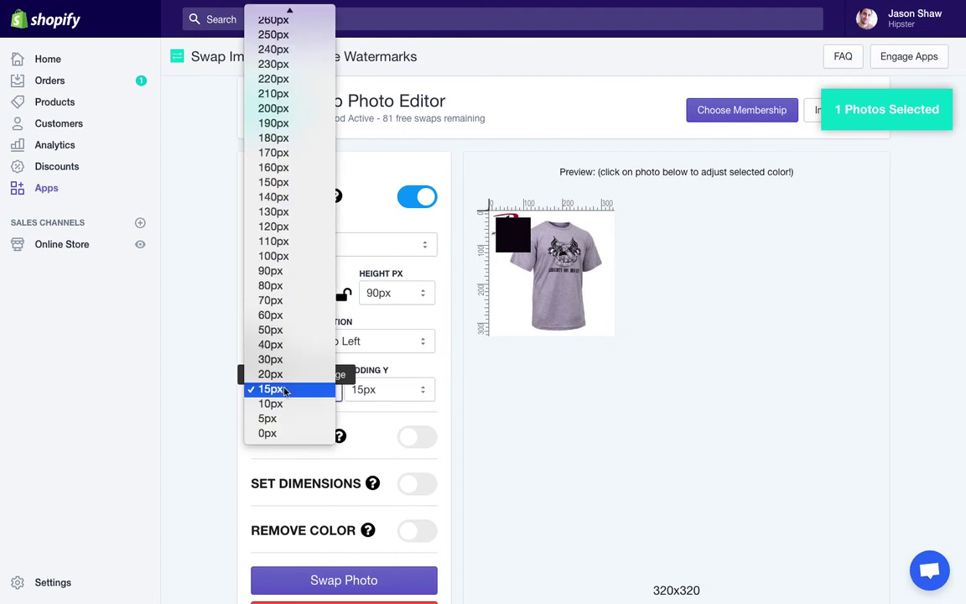
pyautogui.click(270, 432)
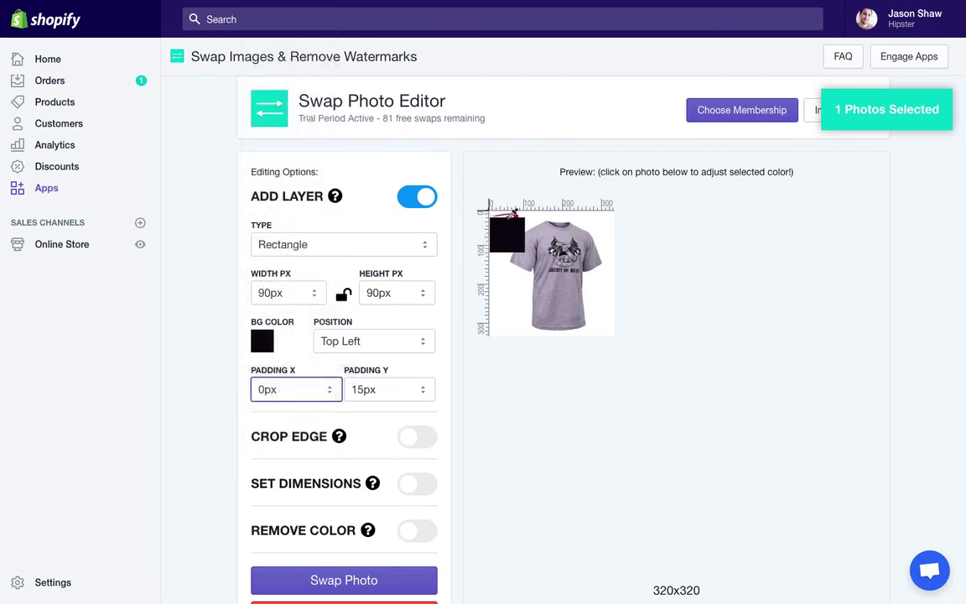
pyautogui.click(364, 394)
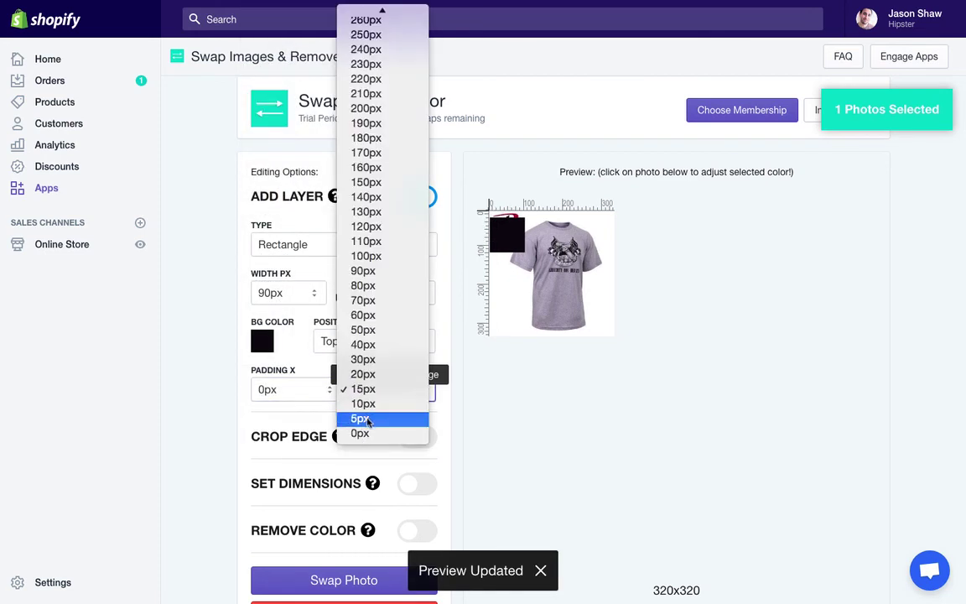
pyautogui.click(367, 432)
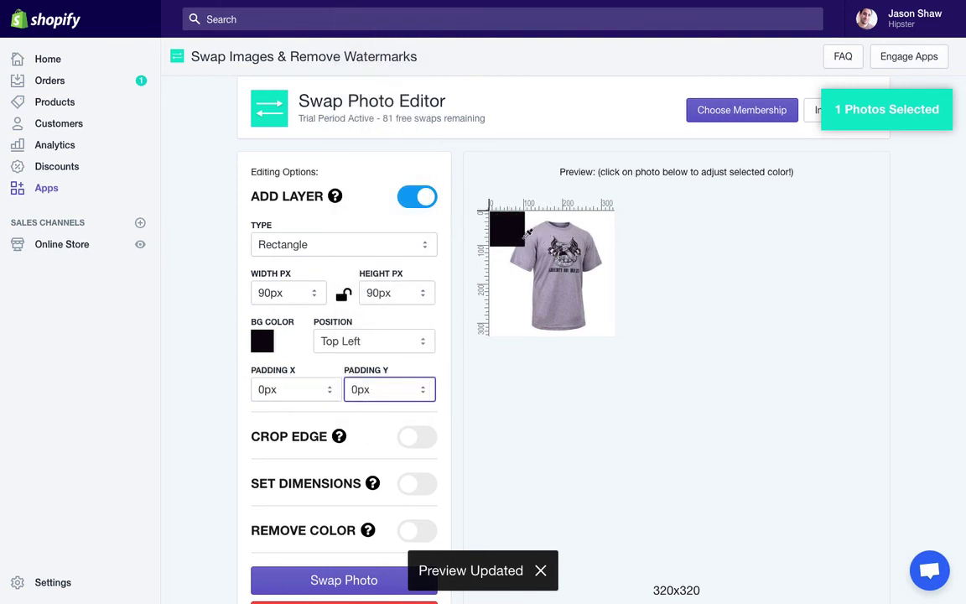
# Step: Try cover layer heights of 60px and then 50px over the Rothco logo
pyautogui.click(382, 293)
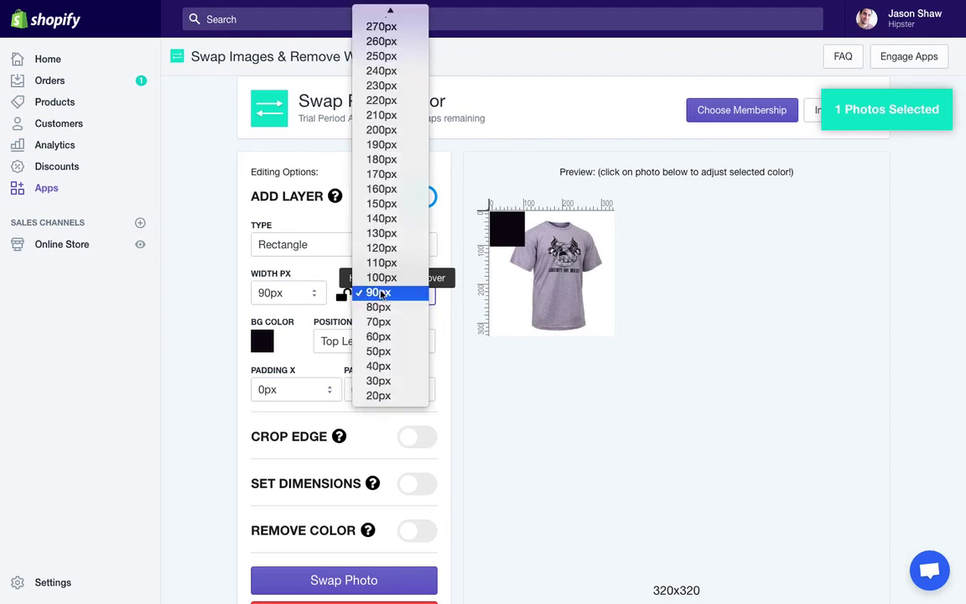
pyautogui.click(378, 336)
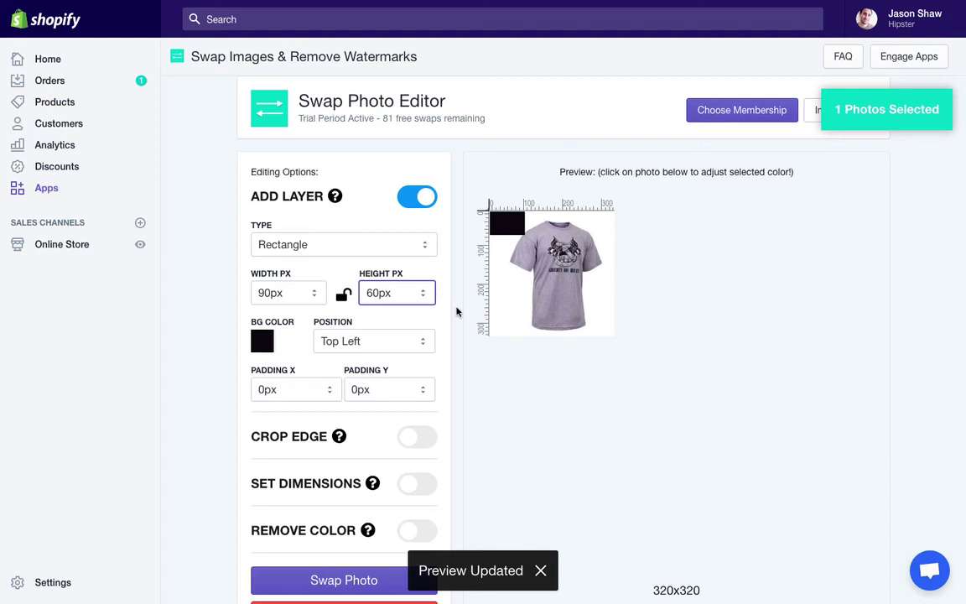
pyautogui.click(399, 293)
pyautogui.press('Escape')
pyautogui.press('Up')
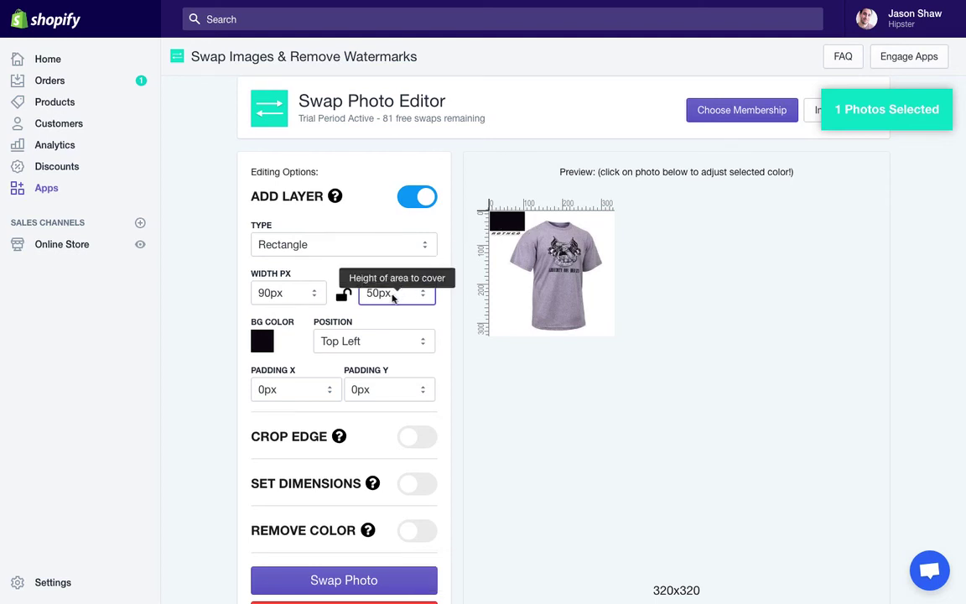
# Step: Change the cover layer's type to Ellipse and set its height to 80px
pyautogui.click(390, 252)
pyautogui.click(370, 263)
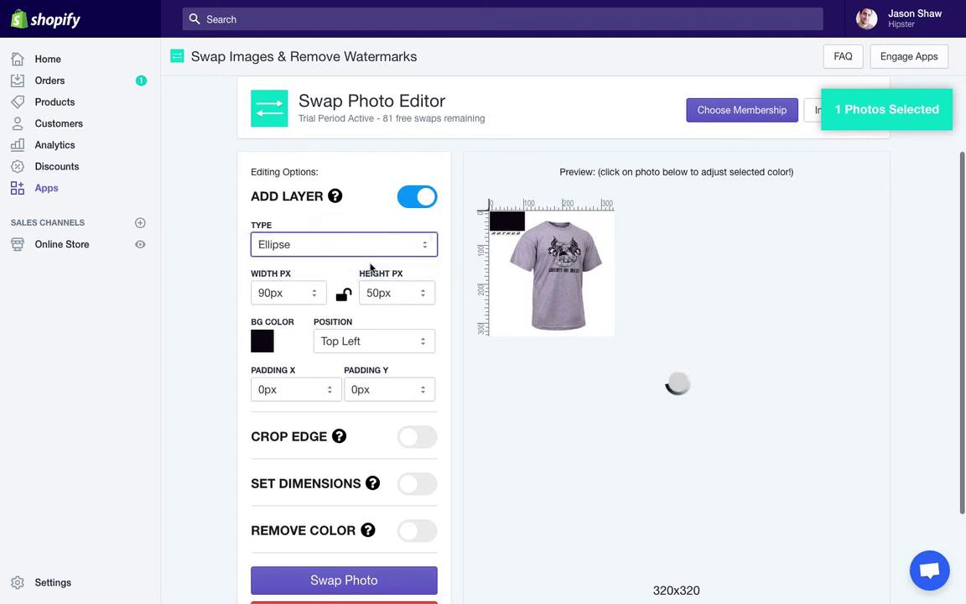
pyautogui.click(418, 300)
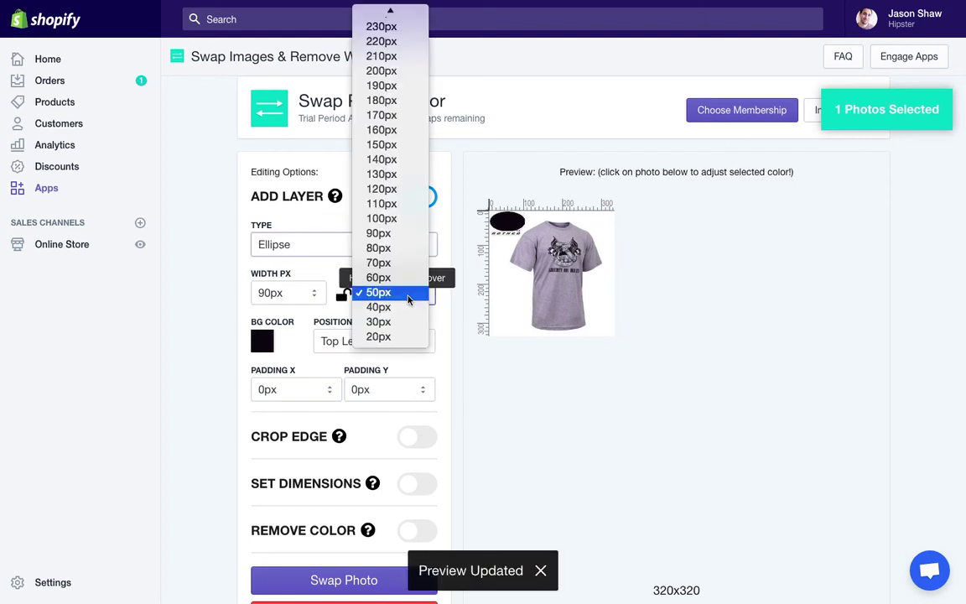
pyautogui.click(397, 252)
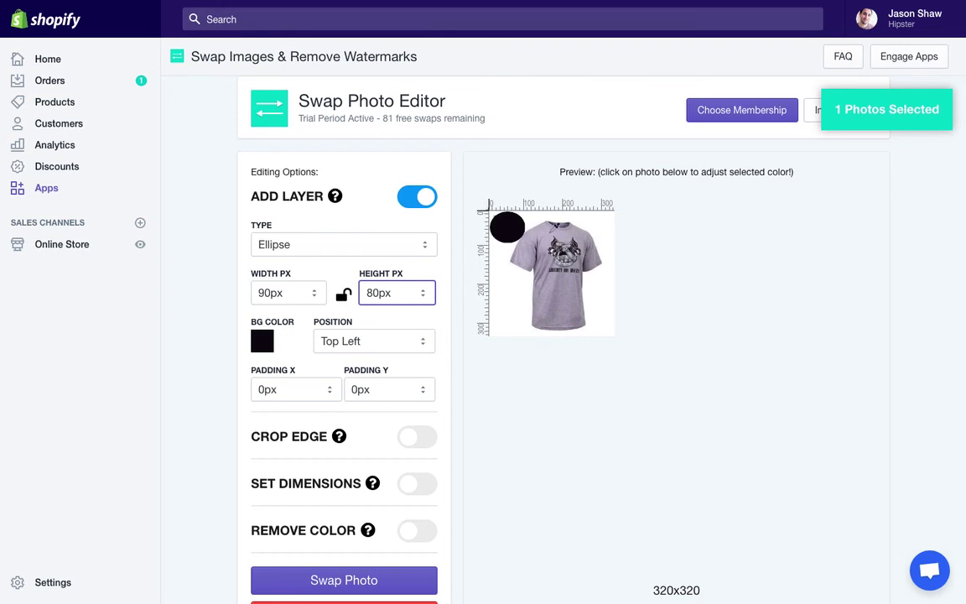
# Step: Sample the photo's white background as the cover layer color and swap the T-shirt photo with the edited version
pyautogui.click(541, 214)
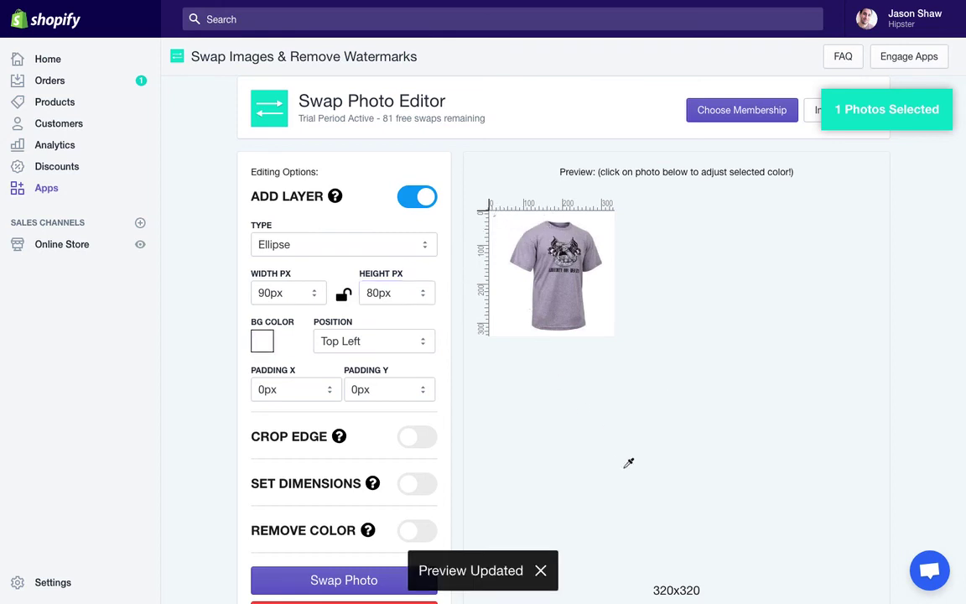
pyautogui.click(374, 579)
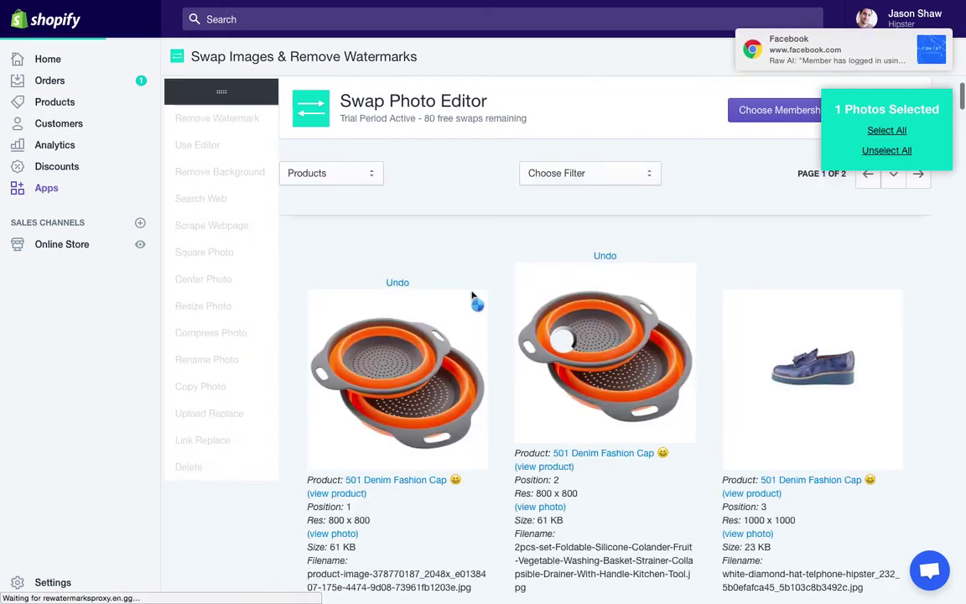
# Step: Reopen the T-shirt photo of Blue Superman Baseball Cap in the photo editor
pyautogui.scroll(-5, 472, 296)
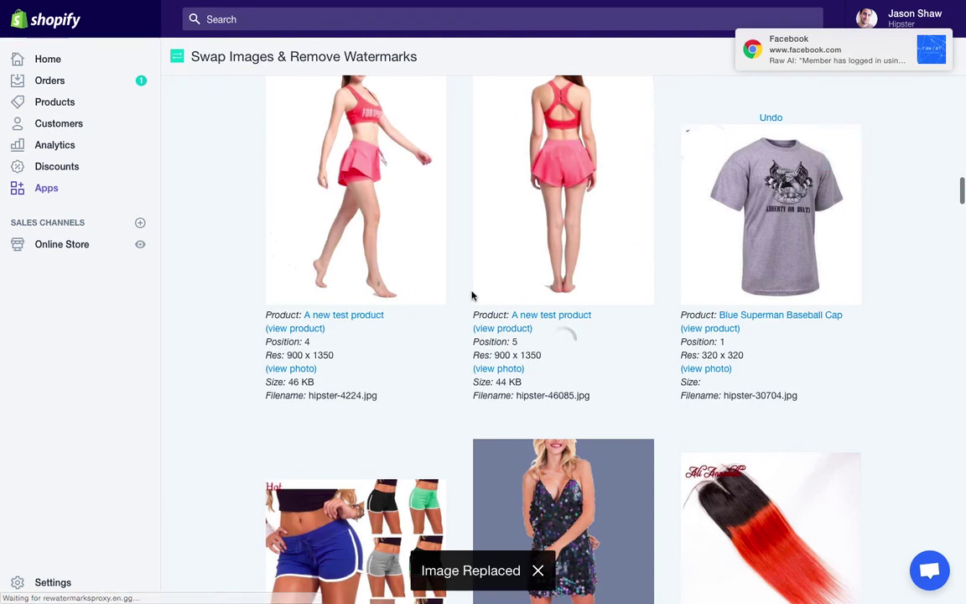
pyautogui.click(734, 180)
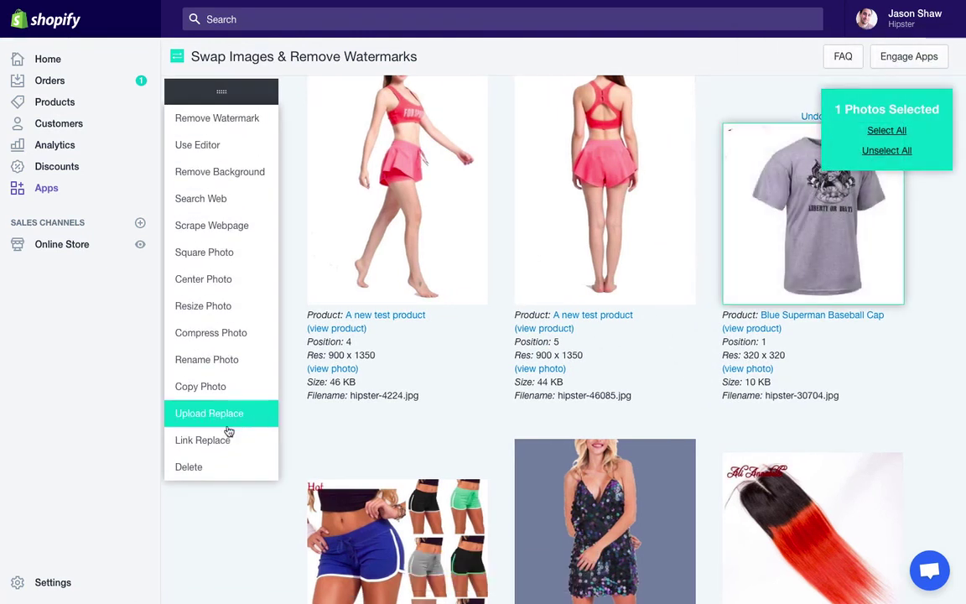
pyautogui.click(202, 144)
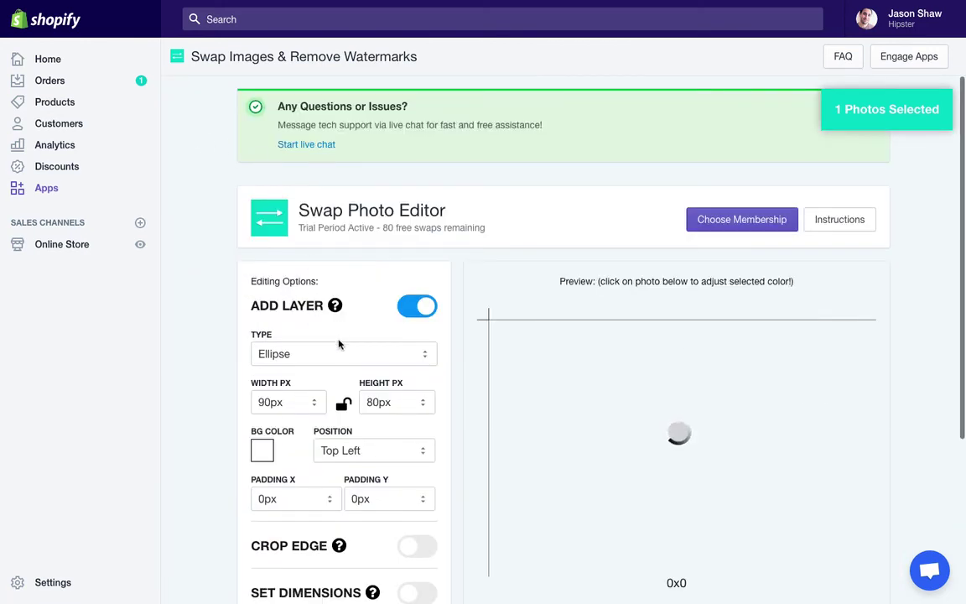
# Step: Change the cover layer to a Rectangle with a width of 50px and swap the T-shirt photo
pyautogui.click(334, 354)
pyautogui.click(317, 346)
pyautogui.press('Up')
pyautogui.scroll(-1, 366, 353)
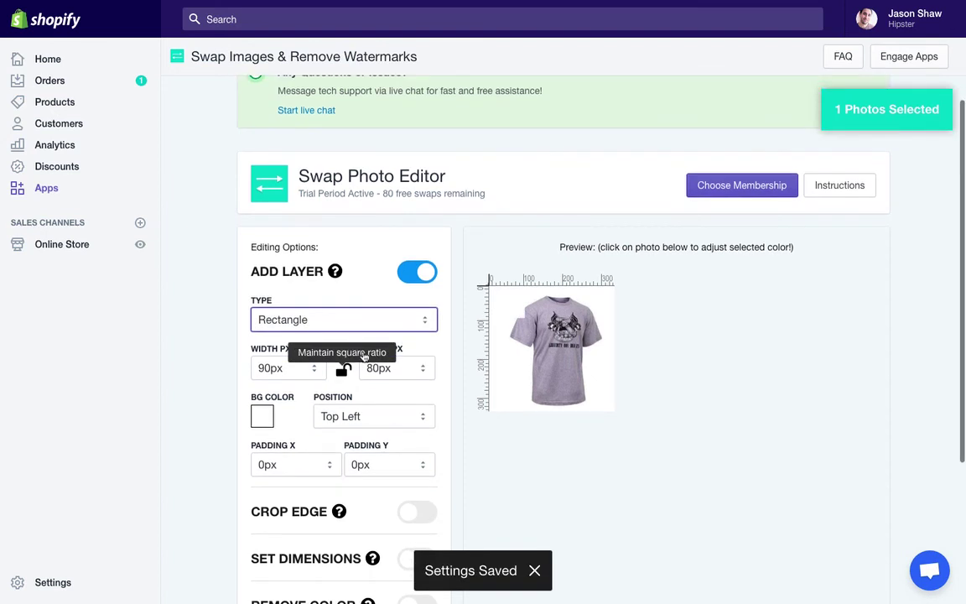
pyautogui.click(326, 370)
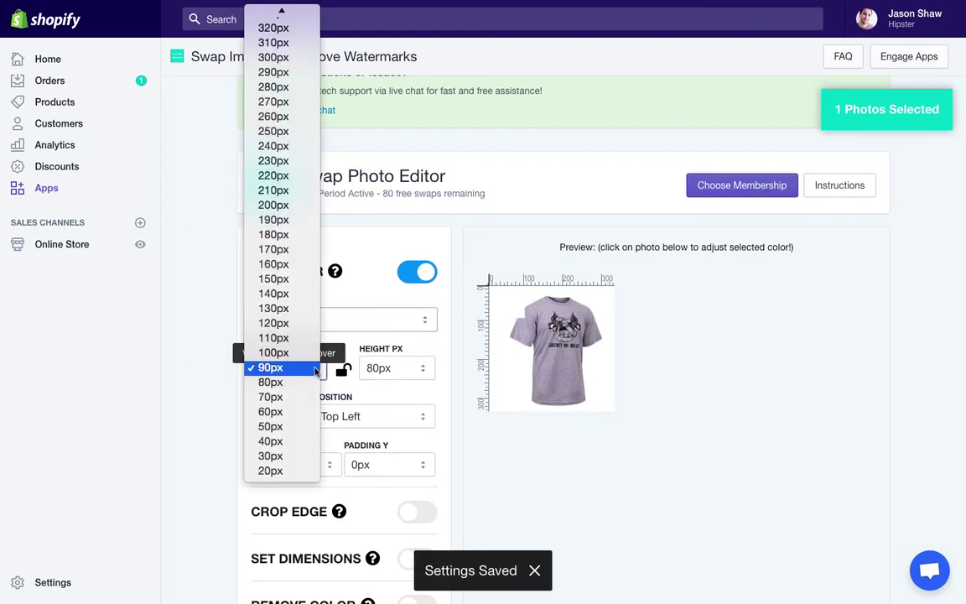
pyautogui.click(291, 425)
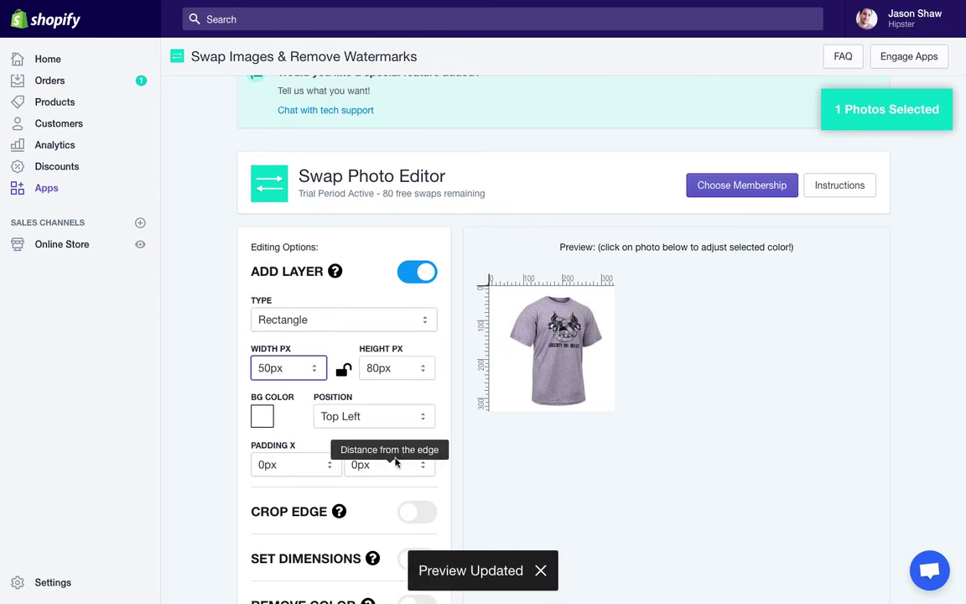
pyautogui.scroll(-1, 489, 365)
pyautogui.scroll(-1, 487, 366)
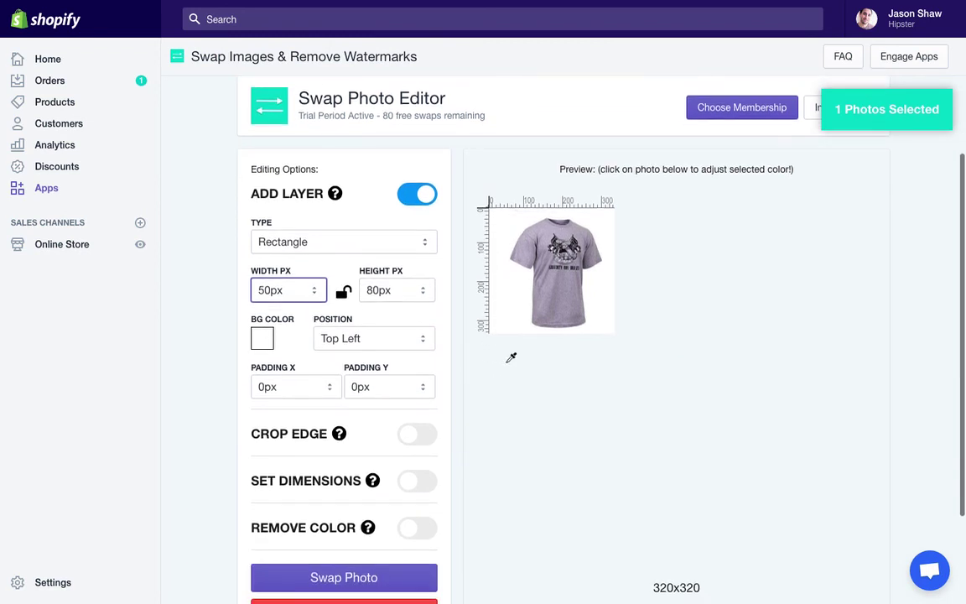
pyautogui.click(350, 577)
# Step: Open the Botified! Facebook Private Replies jumpsuit photos at positions 23, 24 and 25 together in the photo editor
pyautogui.scroll(-1, 352, 347)
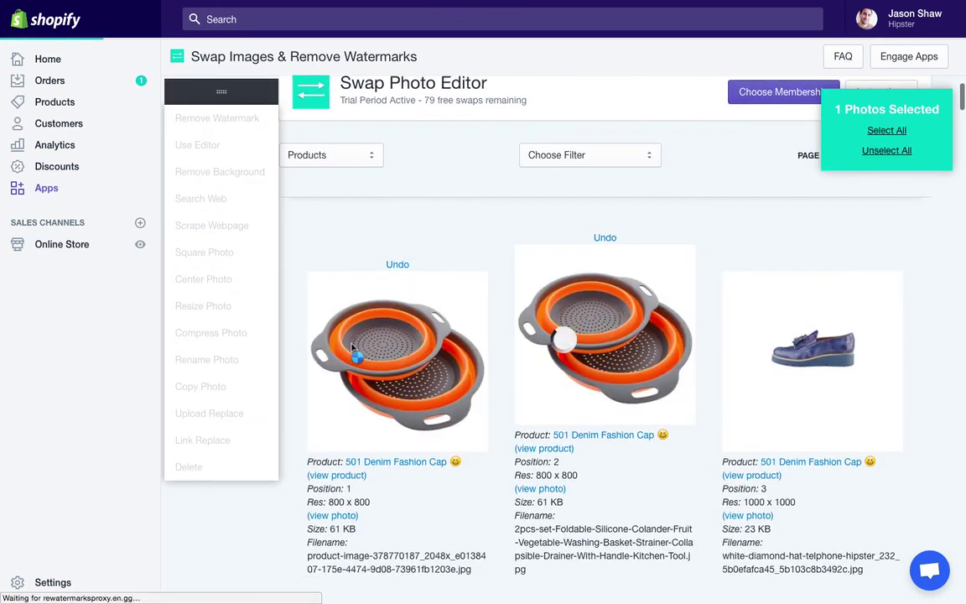
pyautogui.scroll(-5, 353, 347)
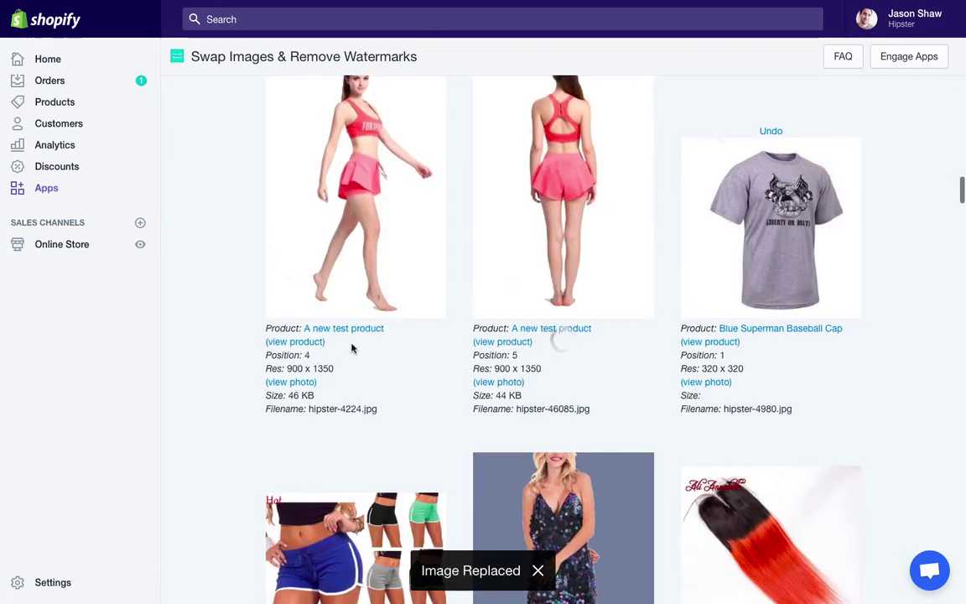
pyautogui.scroll(-6, 353, 349)
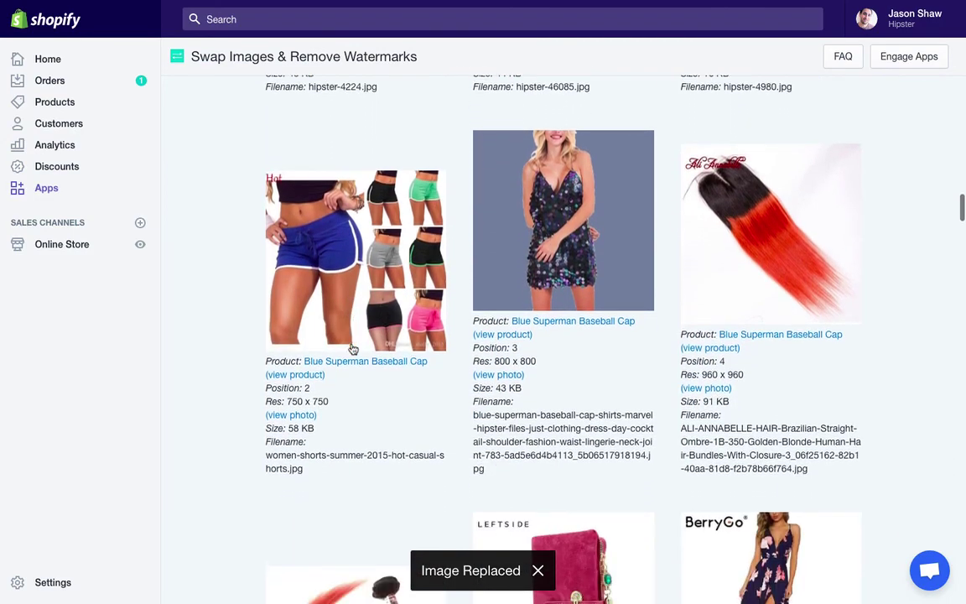
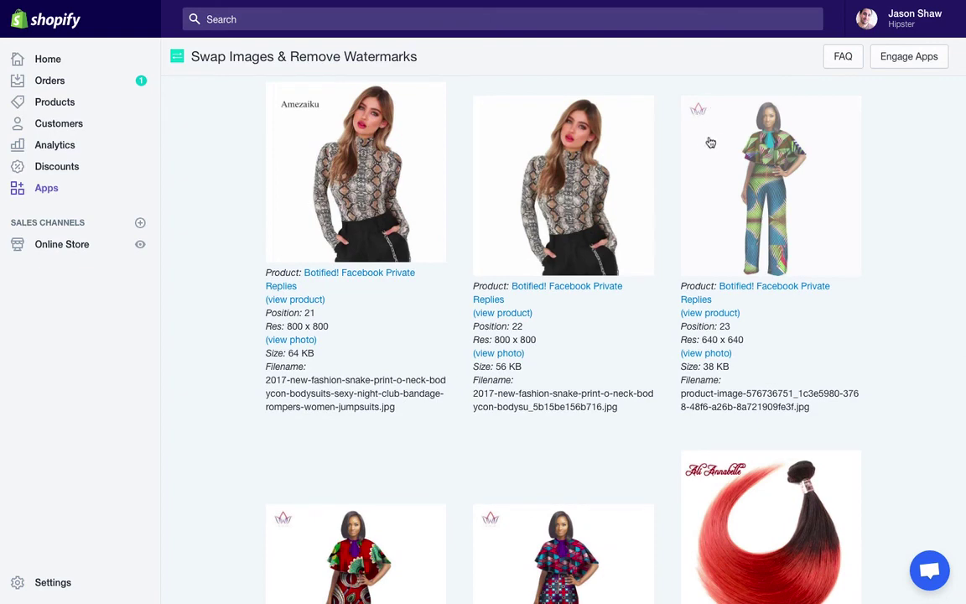
pyautogui.click(759, 160)
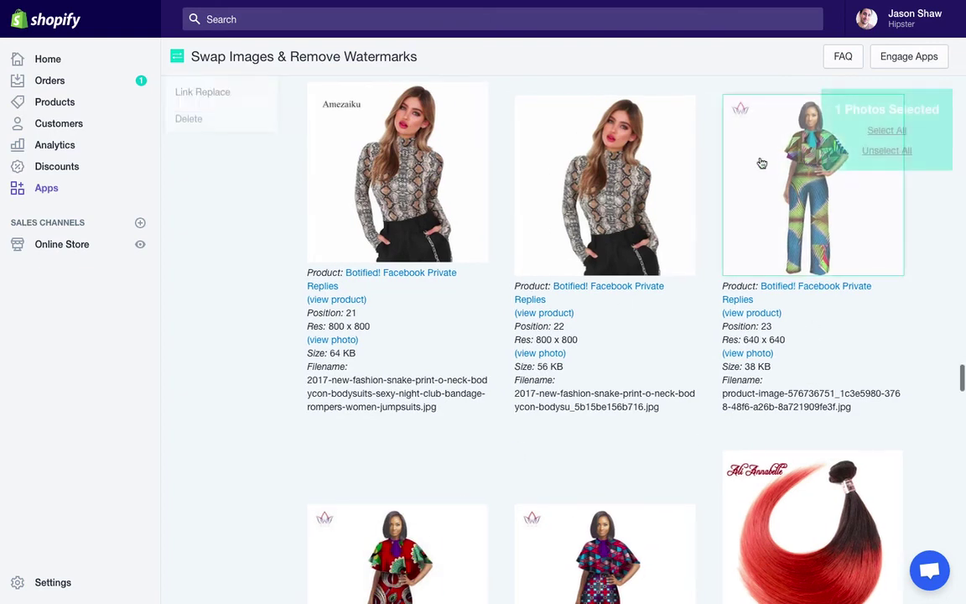
pyautogui.scroll(-2, 343, 183)
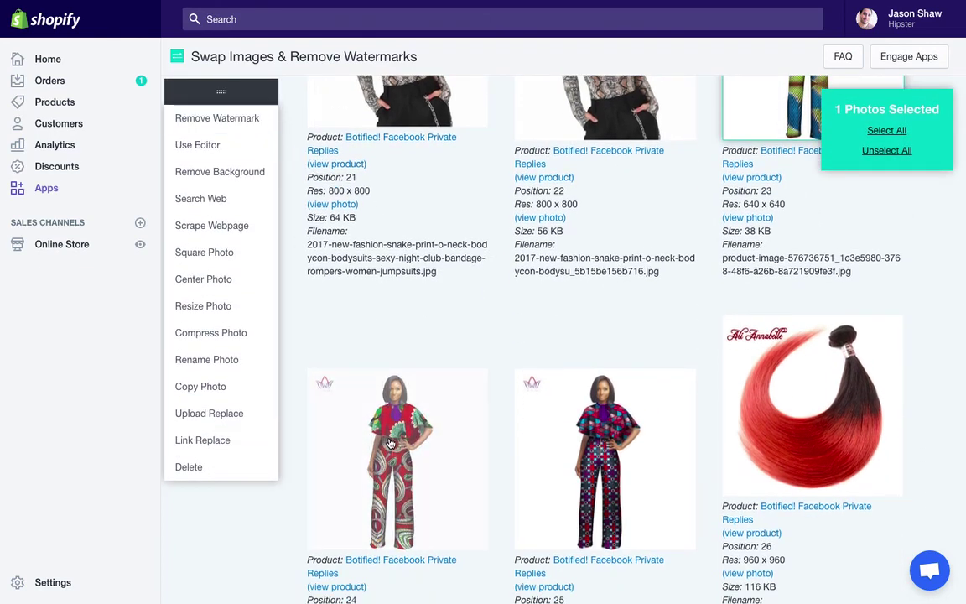
pyautogui.click(350, 398)
pyautogui.click(565, 453)
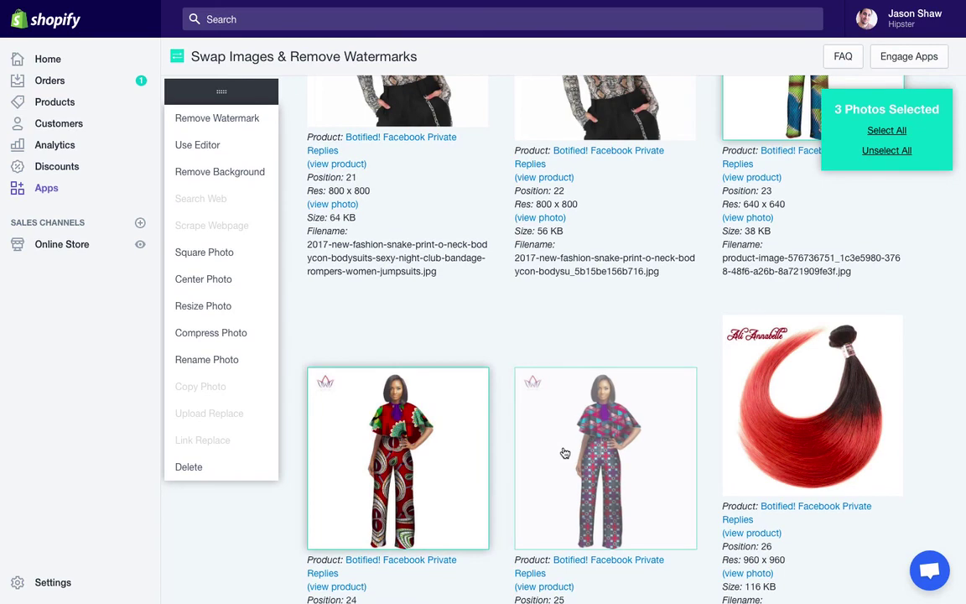
pyautogui.click(226, 145)
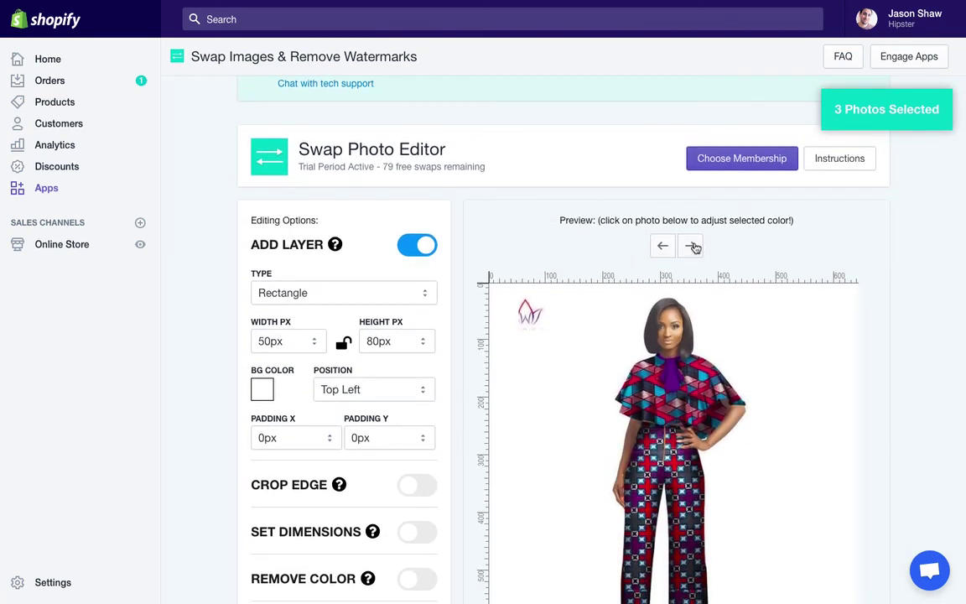
# Step: Preview the selected jumpsuit photos, sample a dark color for the cover layer and set its width to 100px
pyautogui.click(691, 245)
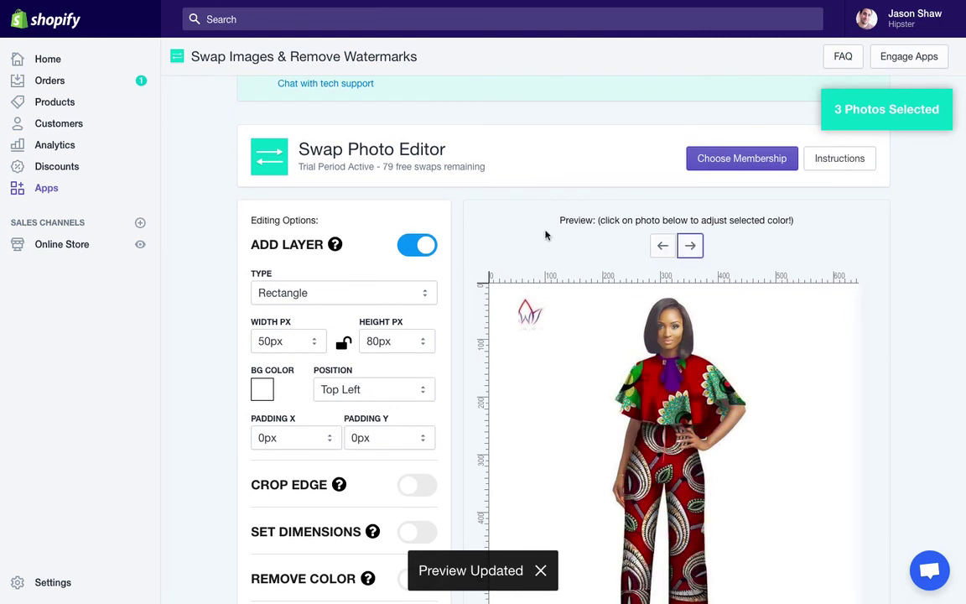
pyautogui.scroll(-1, 545, 235)
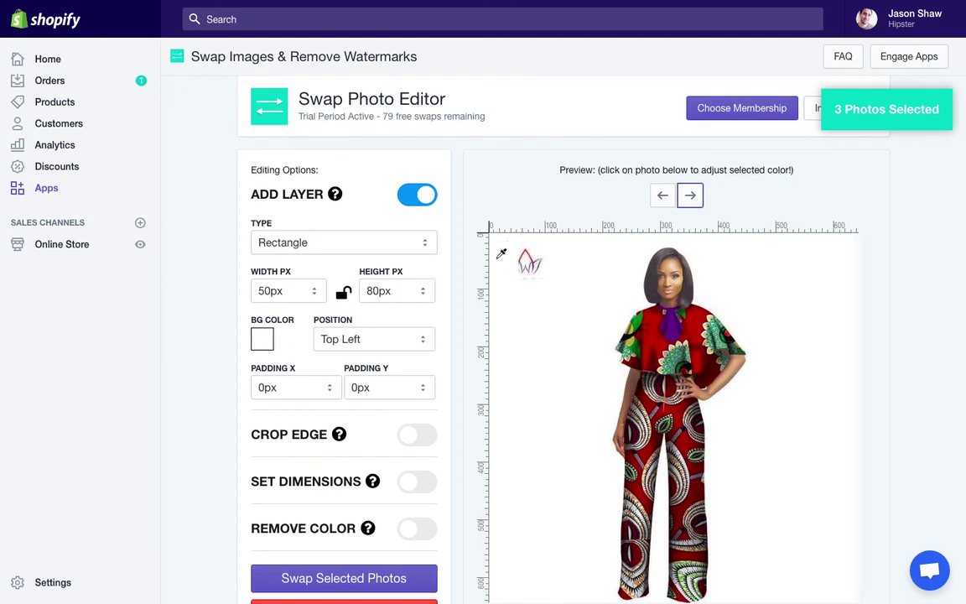
pyautogui.click(611, 363)
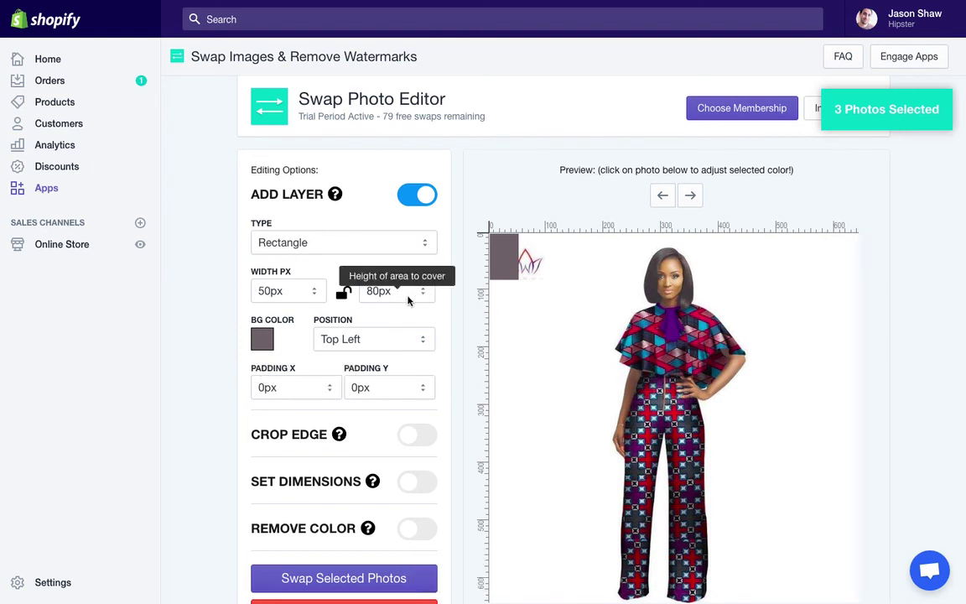
pyautogui.click(300, 291)
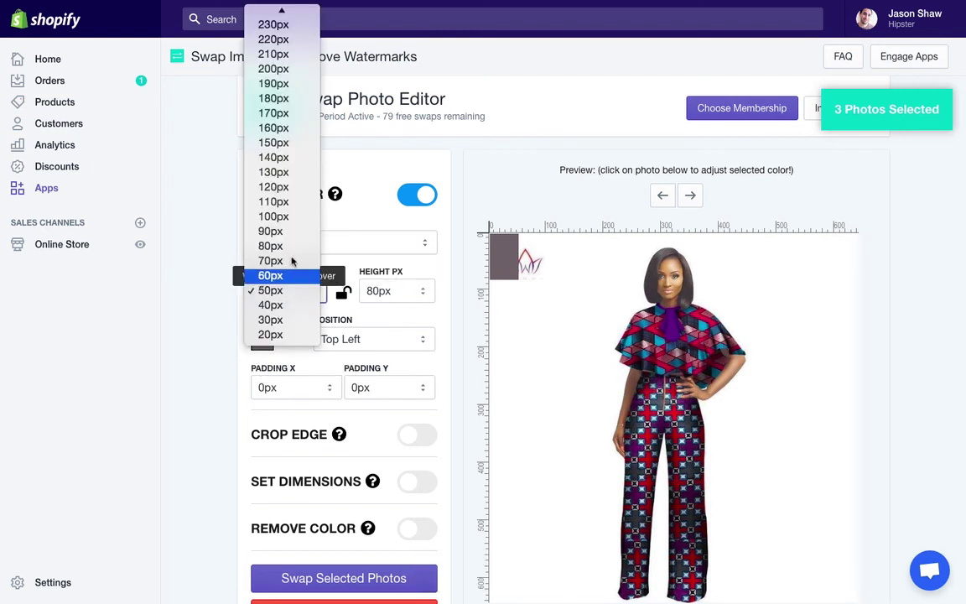
pyautogui.click(277, 216)
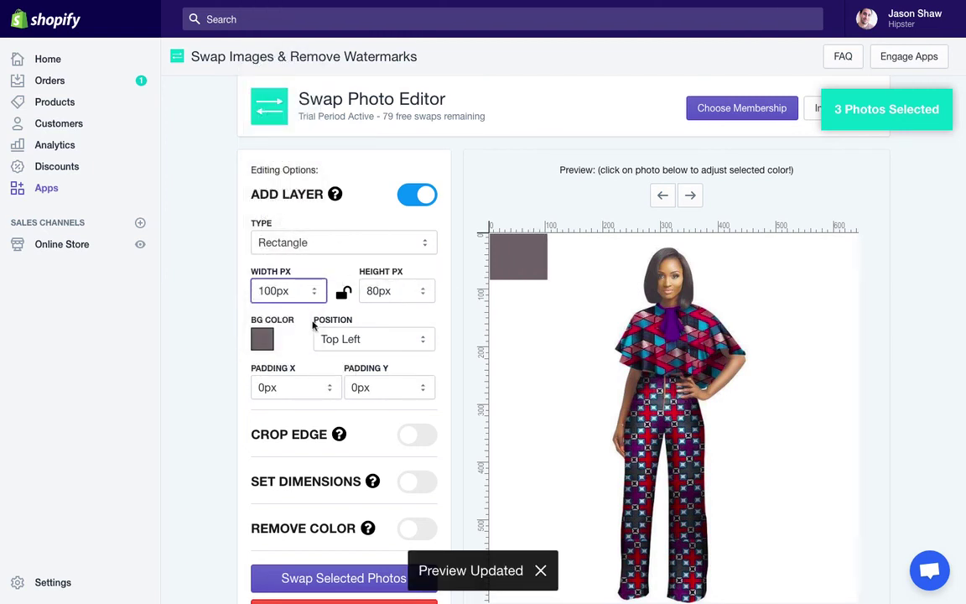
# Step: Sample the jumpsuit photo's white background as the cover layer color and swap all three selected photos
pyautogui.click(571, 367)
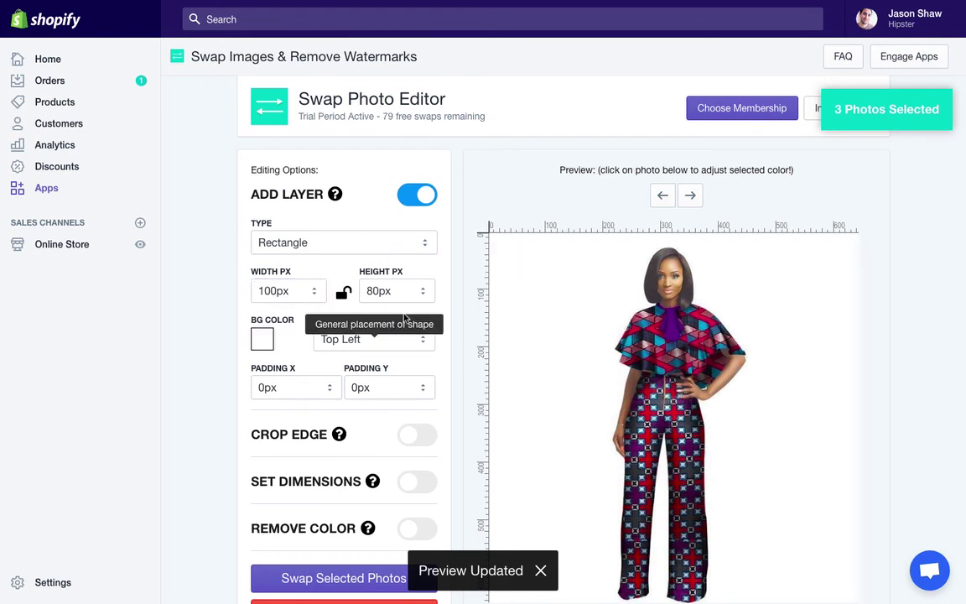
pyautogui.scroll(-1, 363, 282)
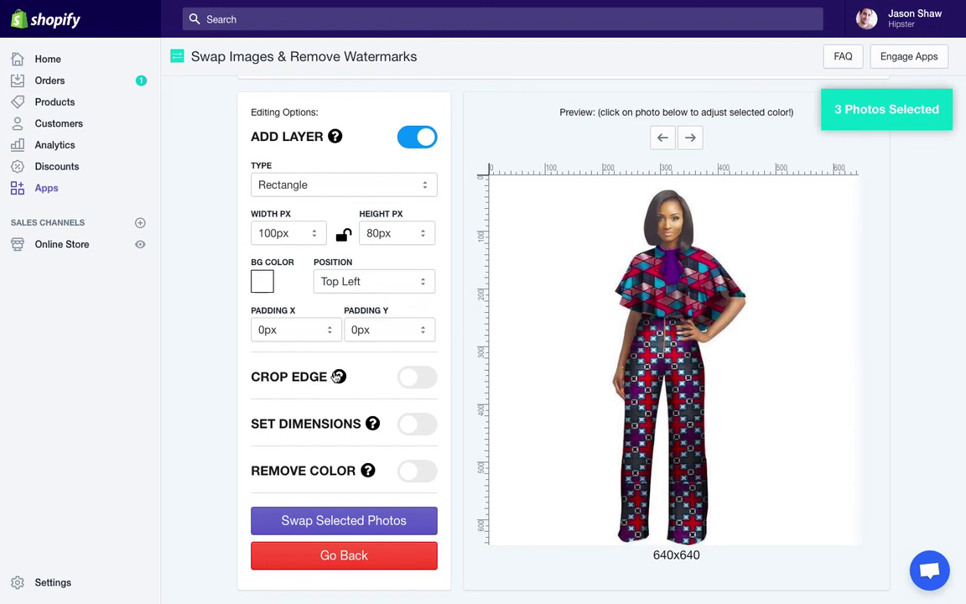
pyautogui.click(314, 521)
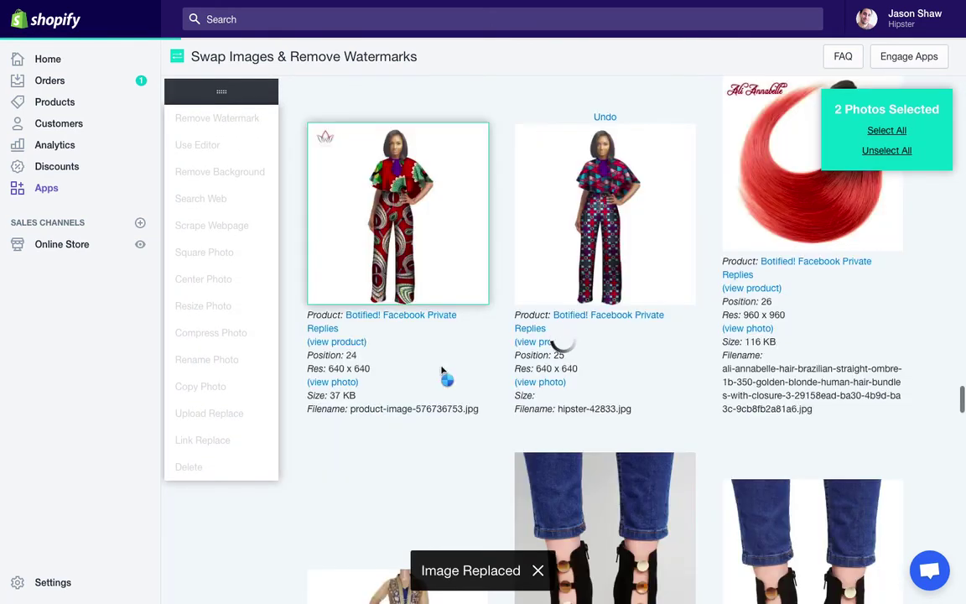
# Step: Check the swapped jumpsuit photos at positions 23, 24 and 25 in the photo list for leftover logos
pyautogui.scroll(2, 444, 373)
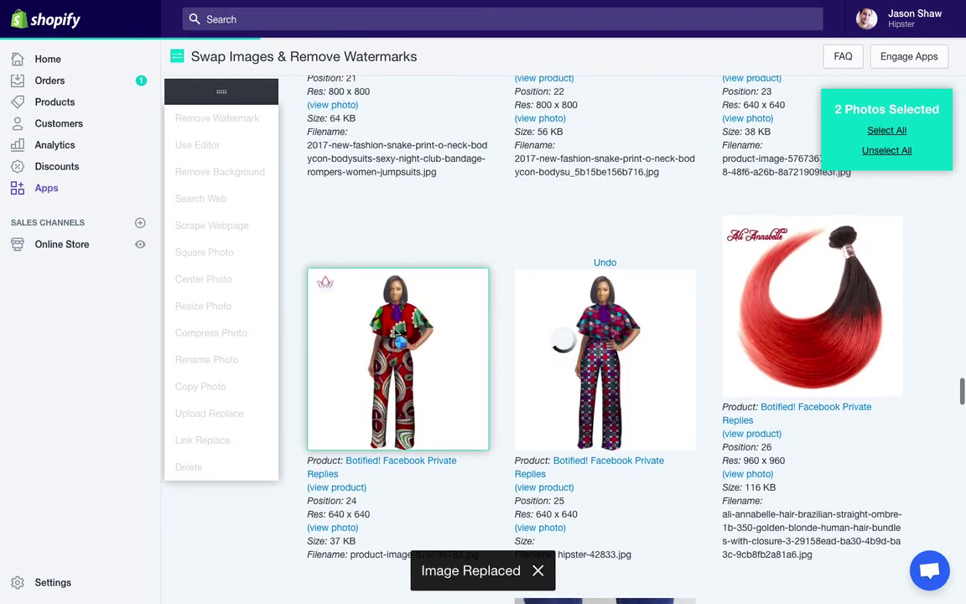
pyautogui.scroll(3, 569, 266)
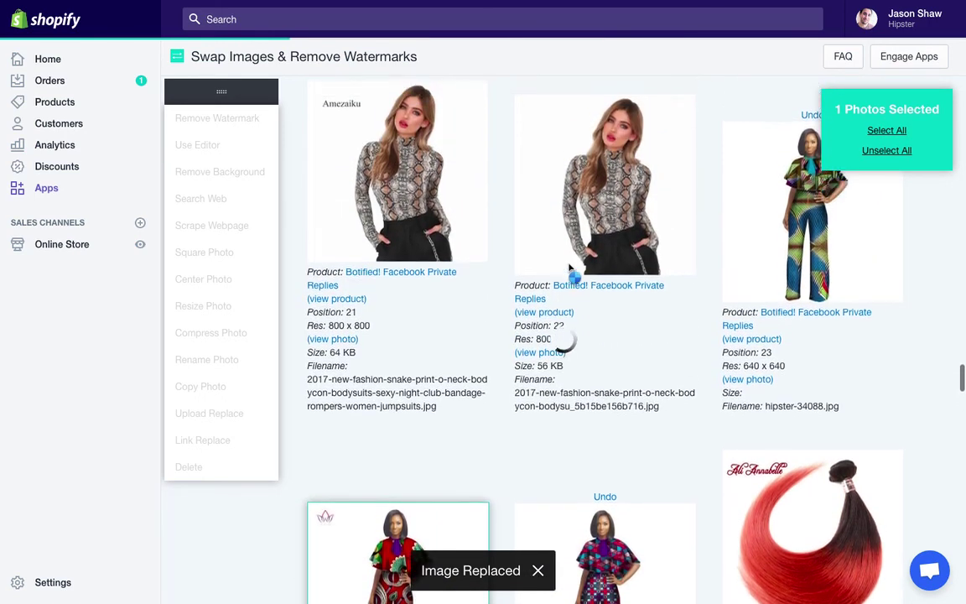
pyautogui.scroll(-2, 577, 287)
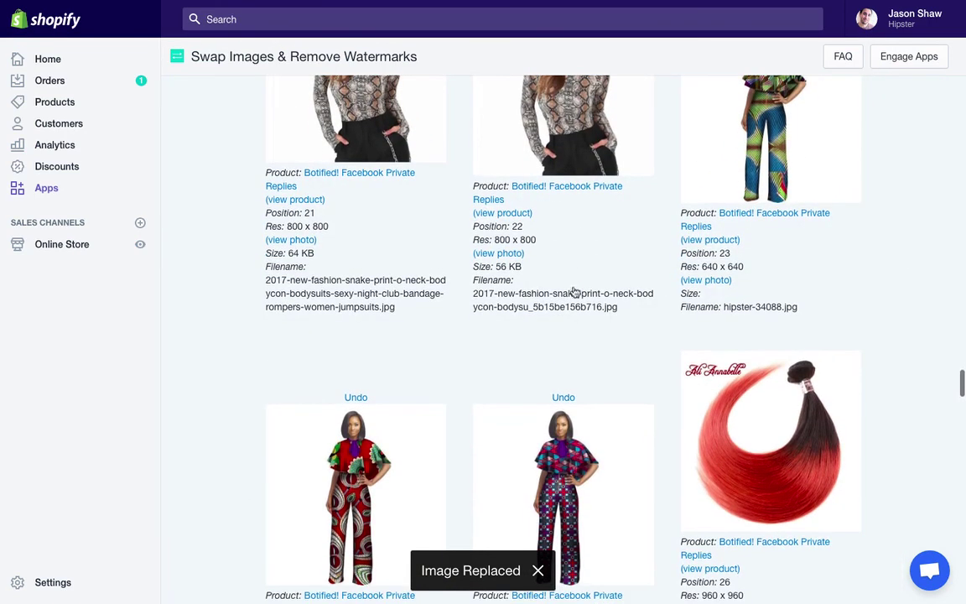
pyautogui.scroll(1, 686, 250)
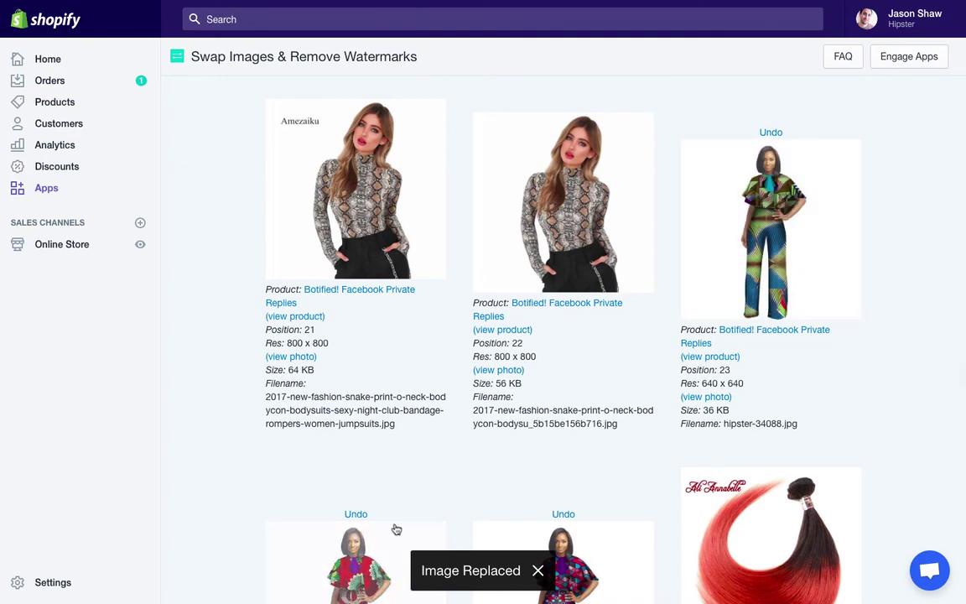
pyautogui.scroll(-2, 395, 528)
pyautogui.scroll(-4, 395, 529)
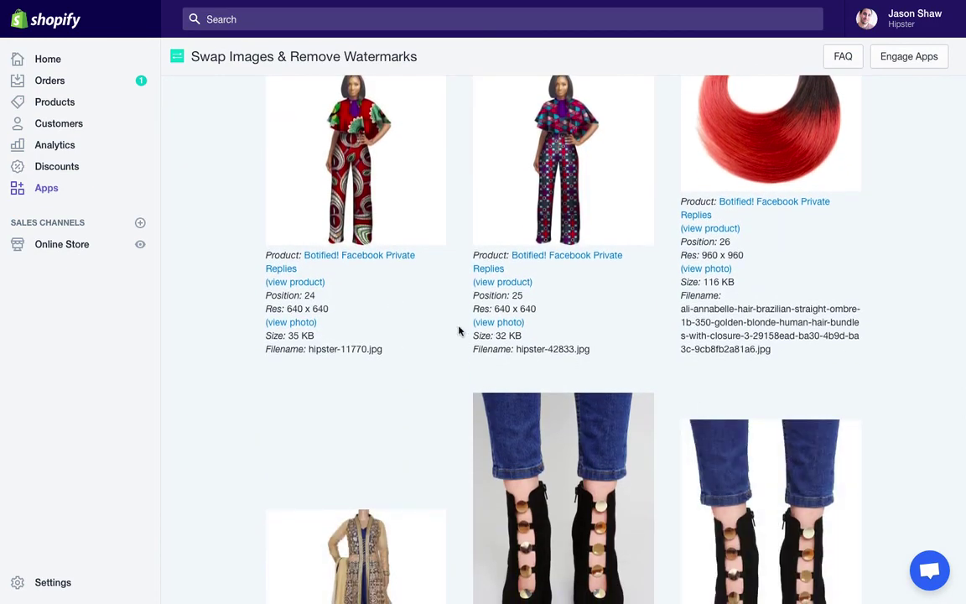
# Step: Browse the remaining product photos from position 27 onward for other kinds of watermarks
pyautogui.scroll(-5, 429, 338)
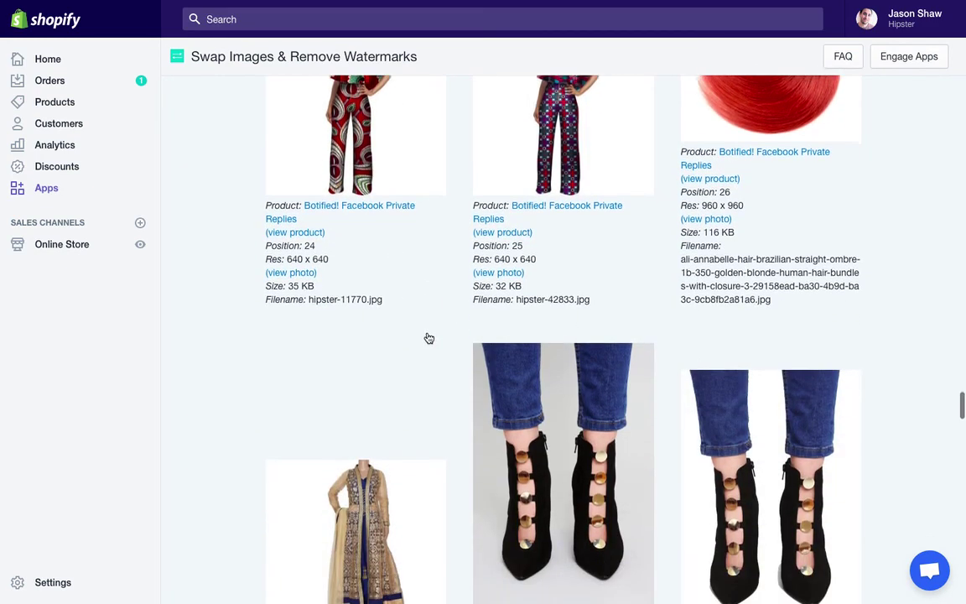
pyautogui.scroll(-1, 428, 338)
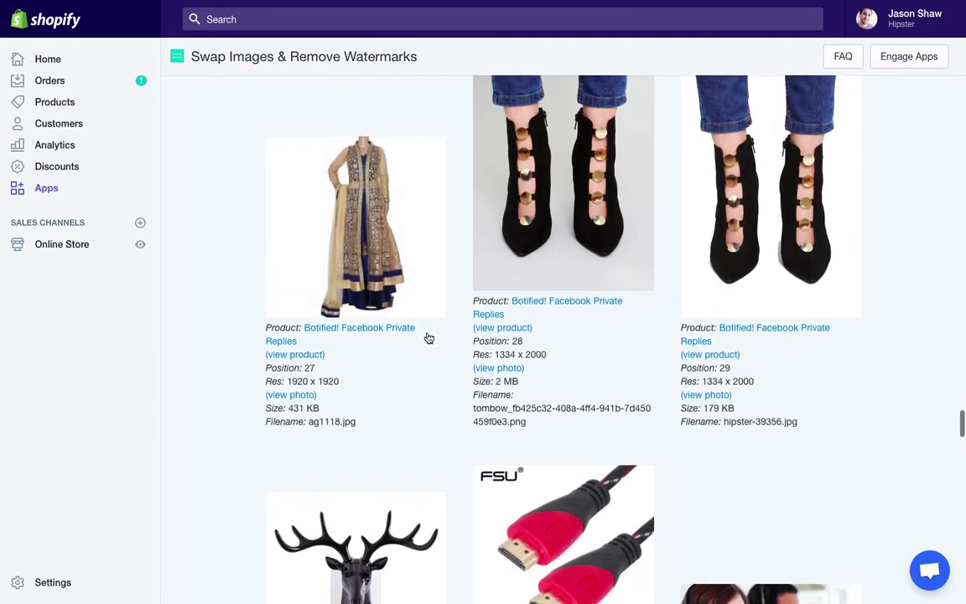
pyautogui.scroll(-3, 429, 338)
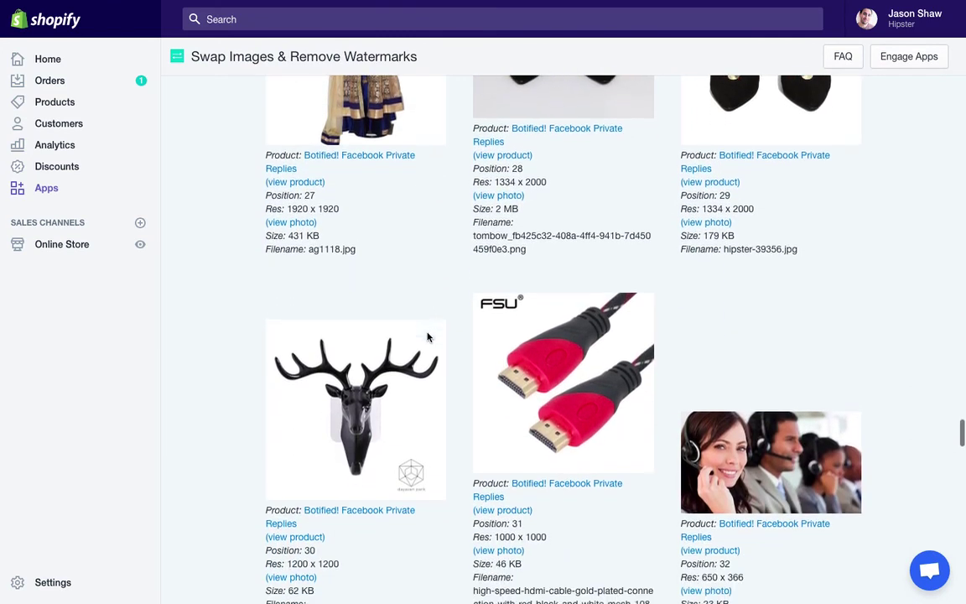
pyautogui.scroll(-4, 429, 338)
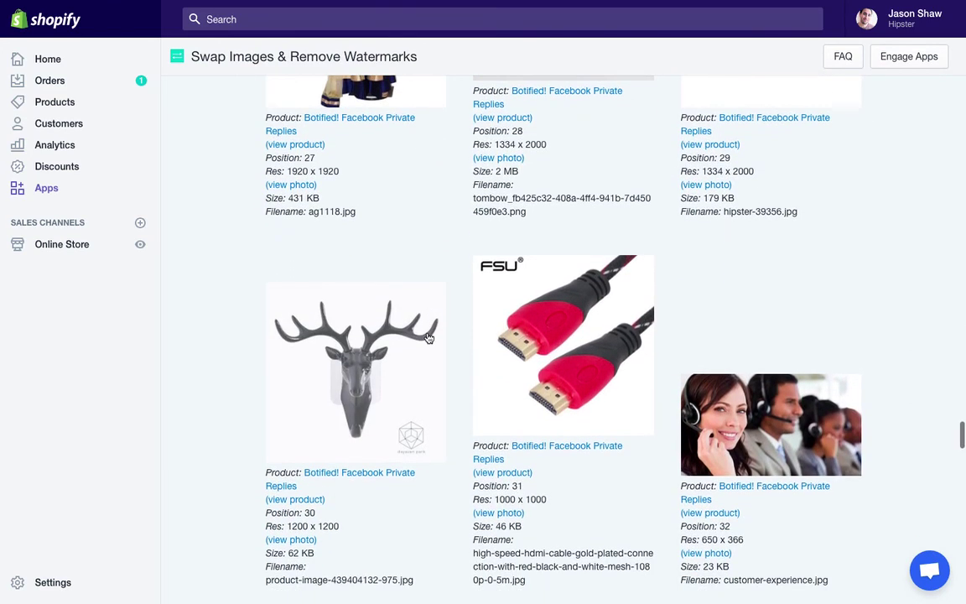
pyautogui.scroll(-8, 429, 338)
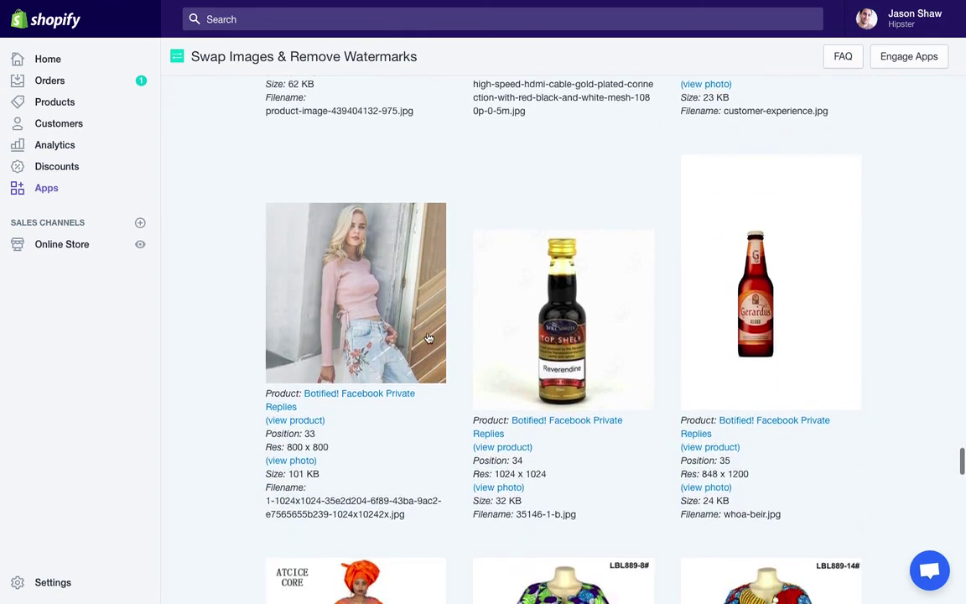
pyautogui.scroll(-4, 429, 338)
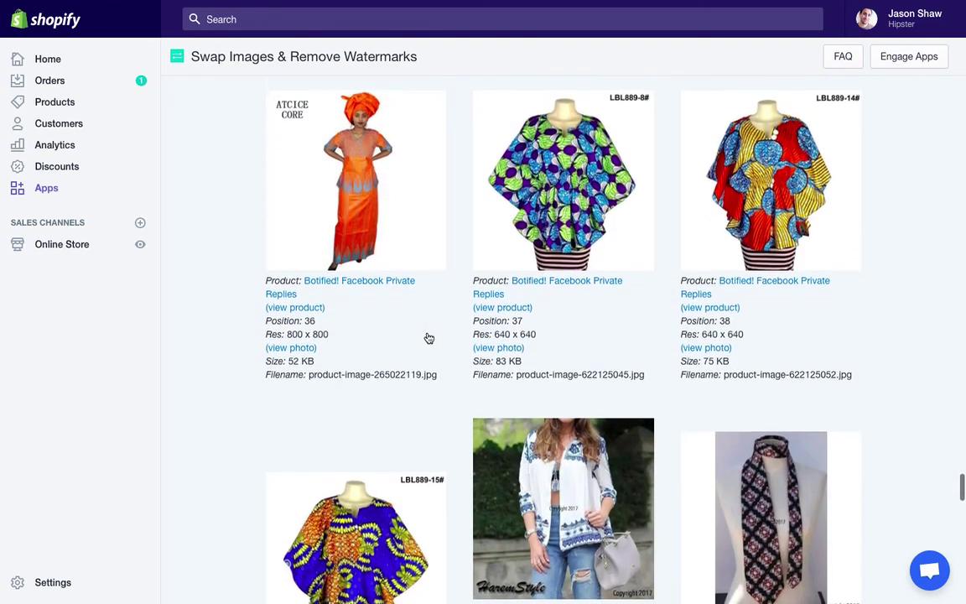
pyautogui.scroll(1, 562, 303)
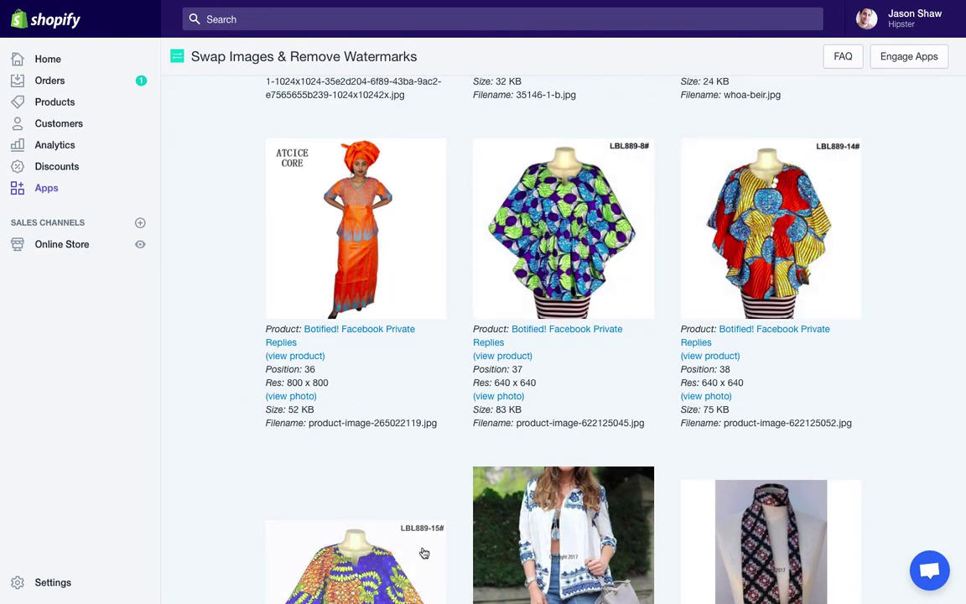
pyautogui.scroll(-10, 484, 319)
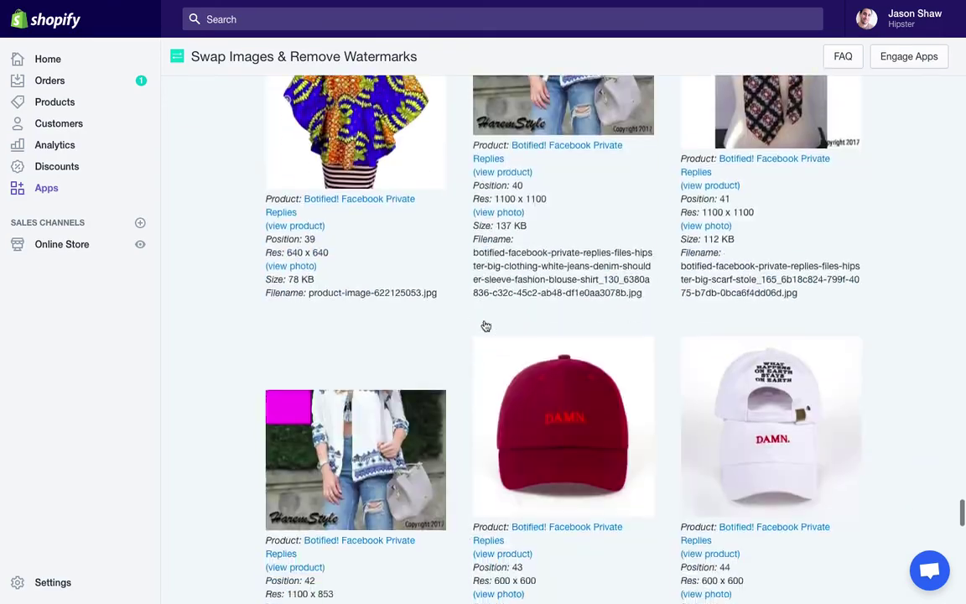
pyautogui.scroll(-10, 485, 326)
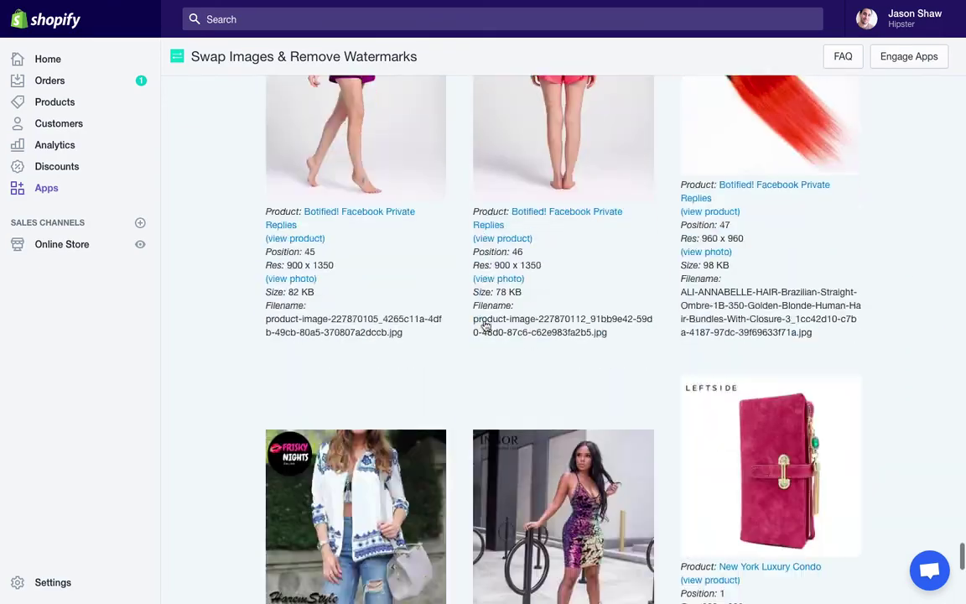
# Step: Run Remove Watermark on the RUVOE dress photo at position 19 of Botified! Facebook Private Replies and check the replacement
pyautogui.scroll(10, 484, 326)
pyautogui.scroll(20, 485, 326)
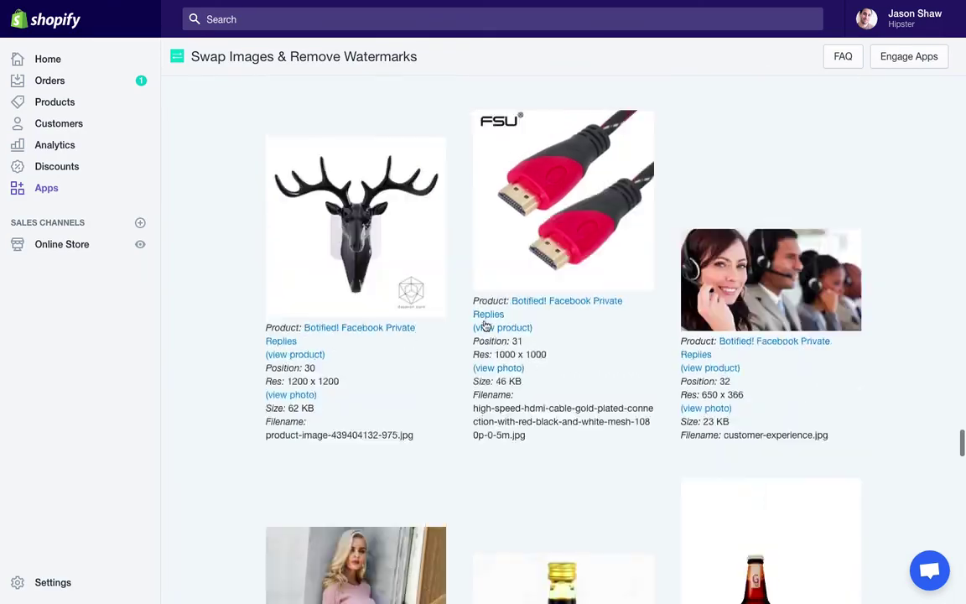
pyautogui.scroll(12, 485, 325)
pyautogui.scroll(-3, 532, 324)
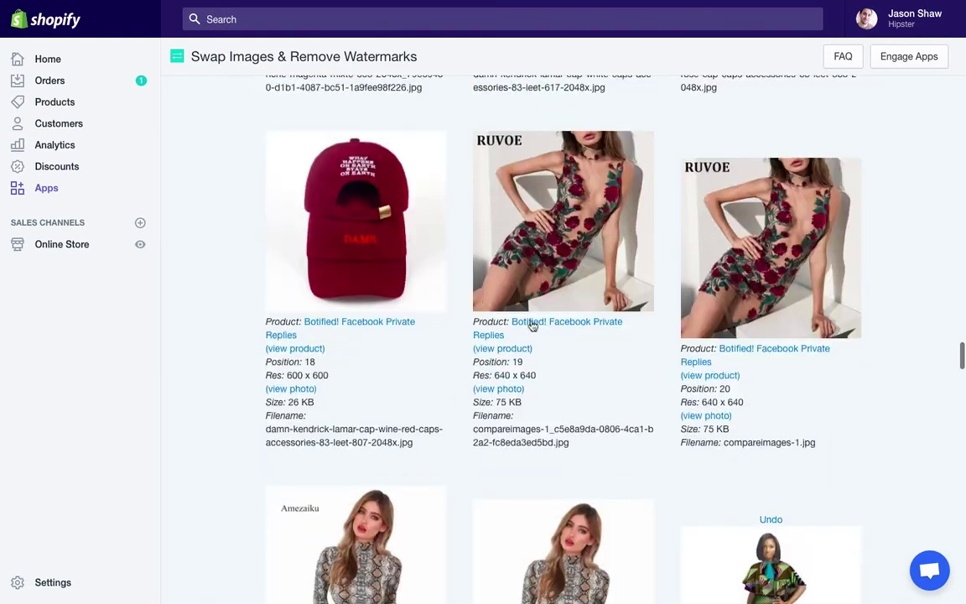
pyautogui.click(527, 205)
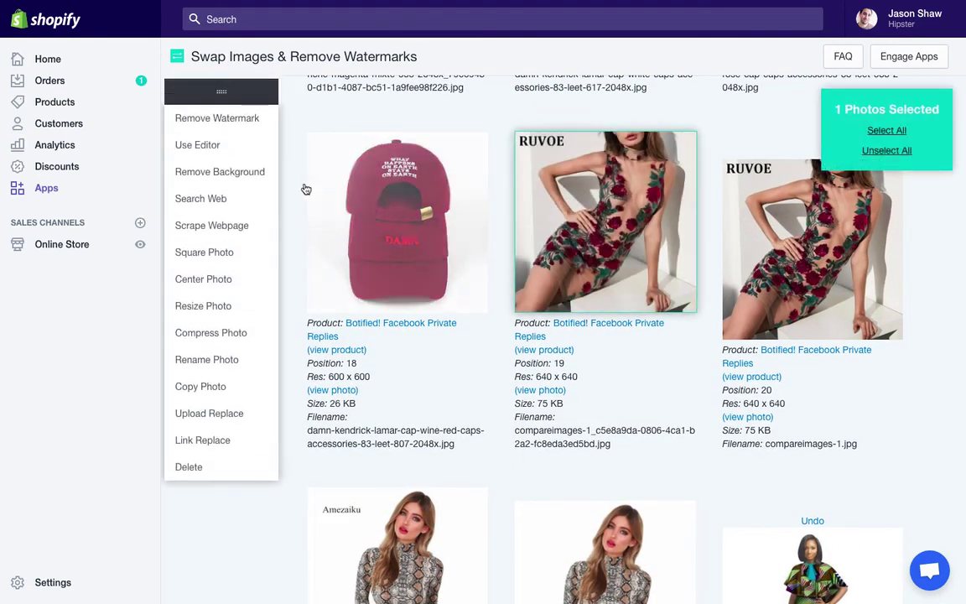
pyautogui.click(241, 124)
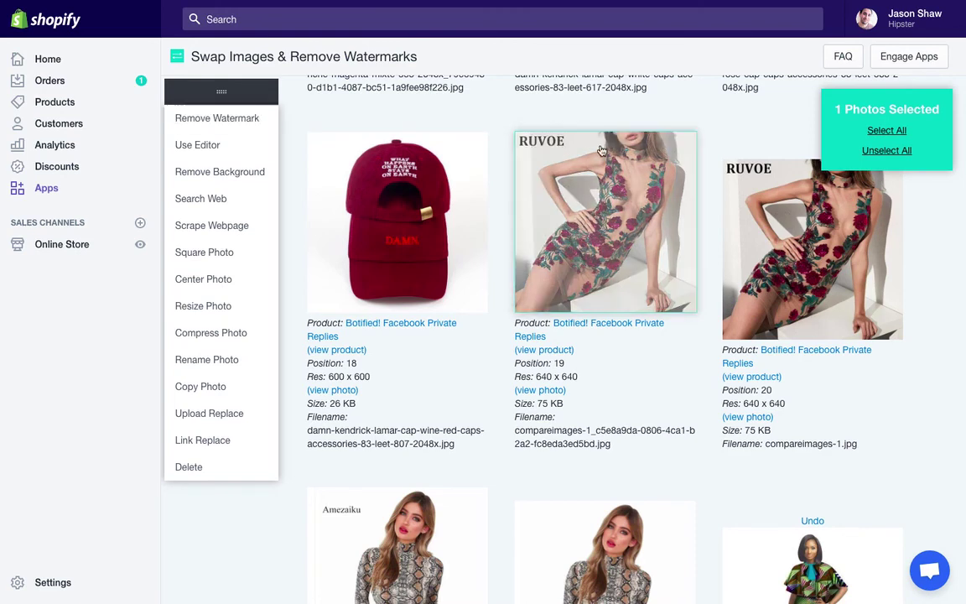
pyautogui.click(244, 126)
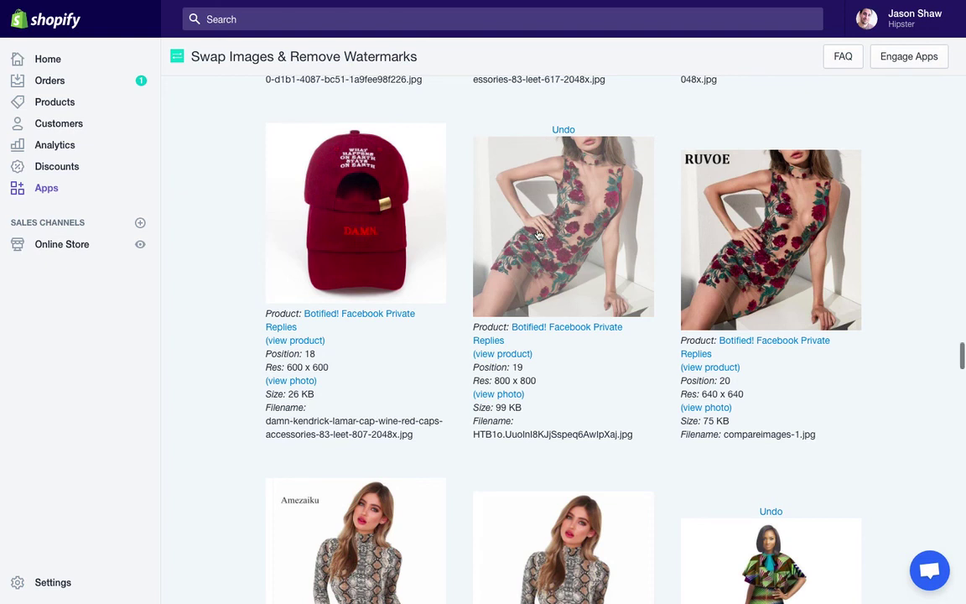
pyautogui.scroll(-1, 545, 252)
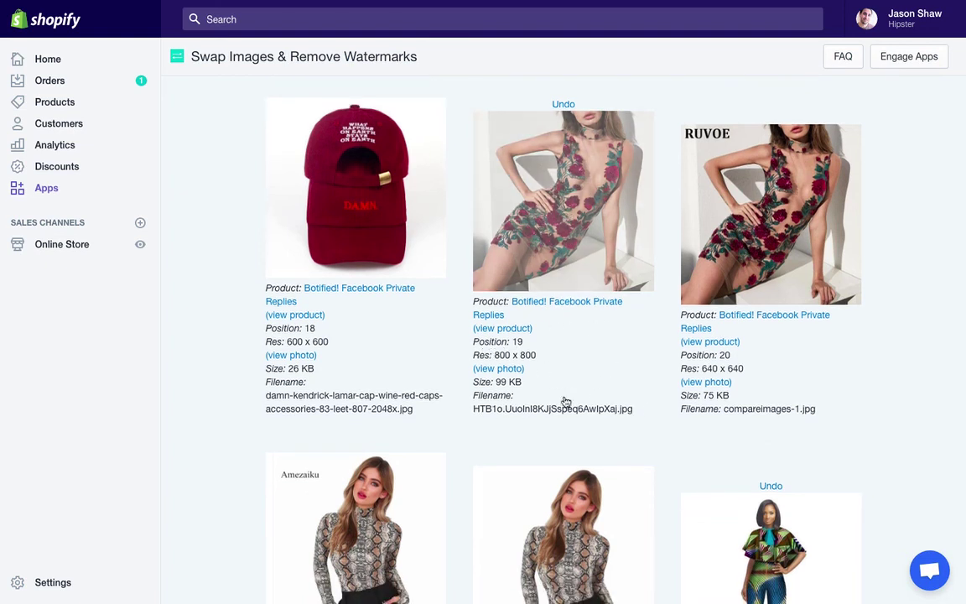
pyautogui.scroll(1, 530, 193)
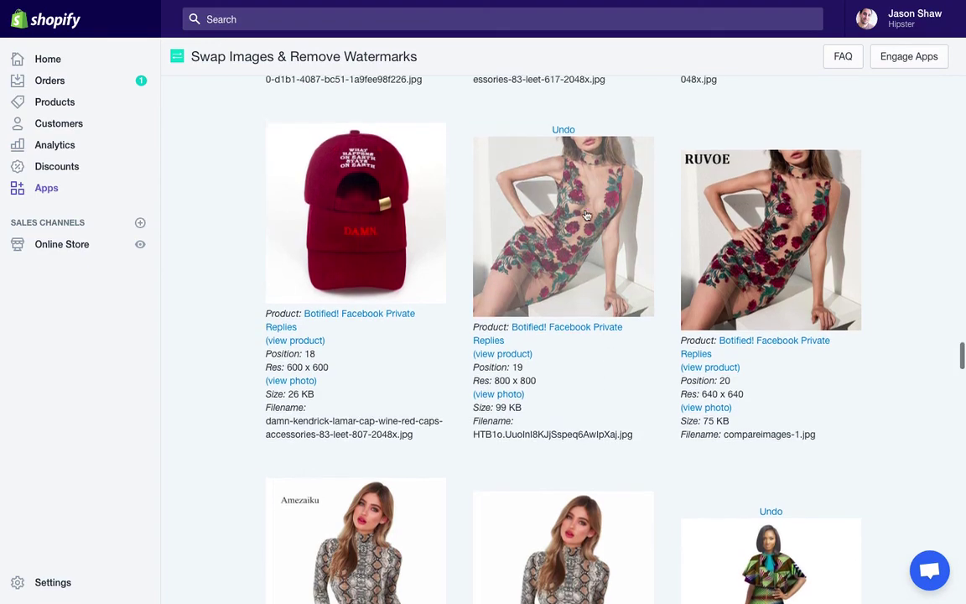
# Step: Run Remove Watermark on the sequin dress photo of New Product 2
pyautogui.scroll(-10, 517, 315)
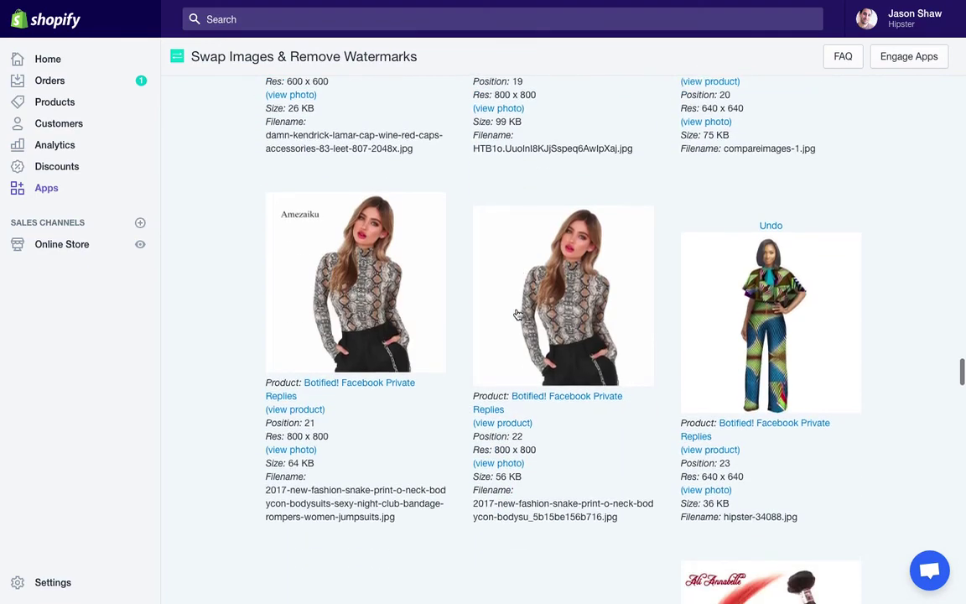
pyautogui.scroll(-20, 518, 314)
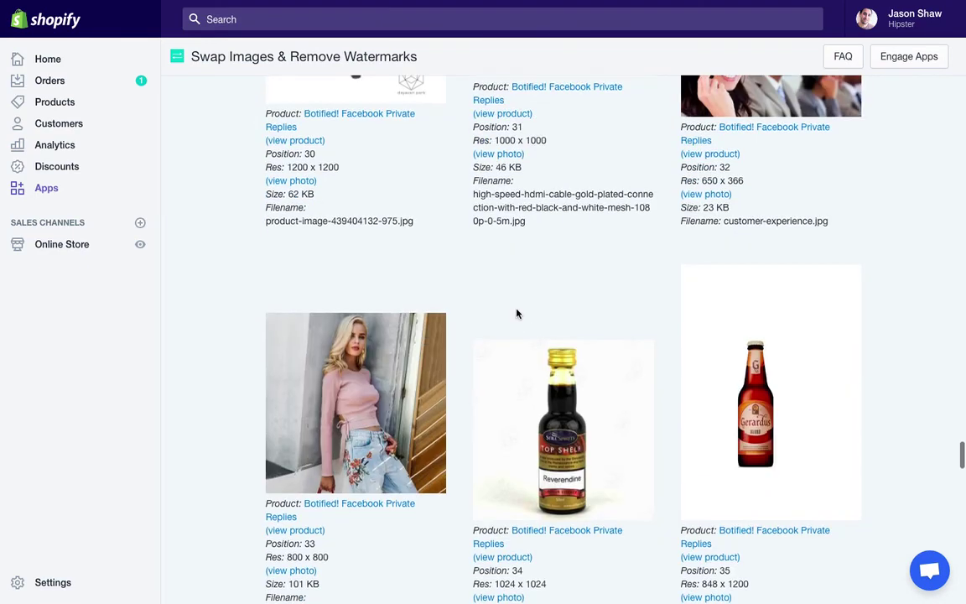
pyautogui.scroll(-20, 517, 315)
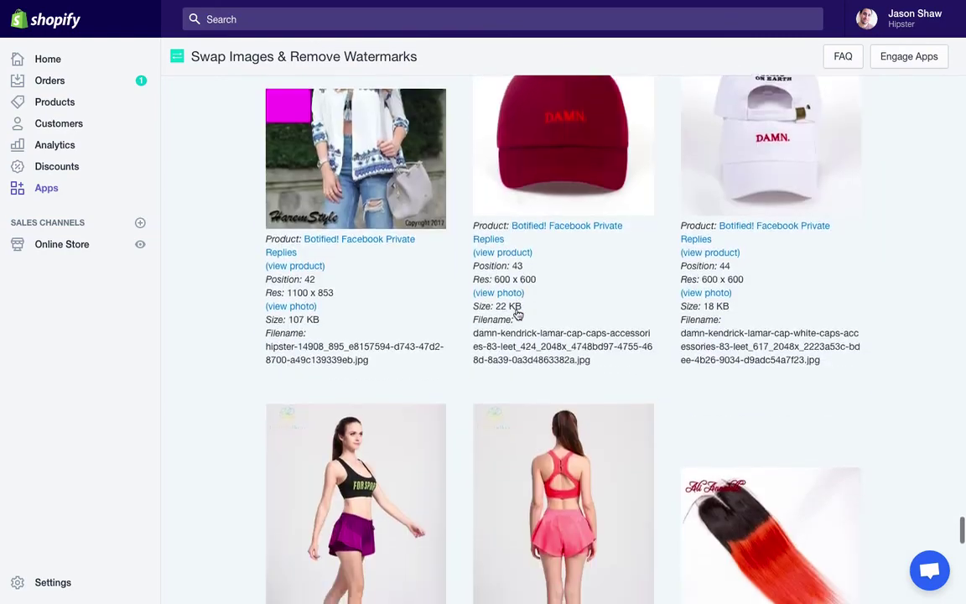
pyautogui.scroll(1, 517, 314)
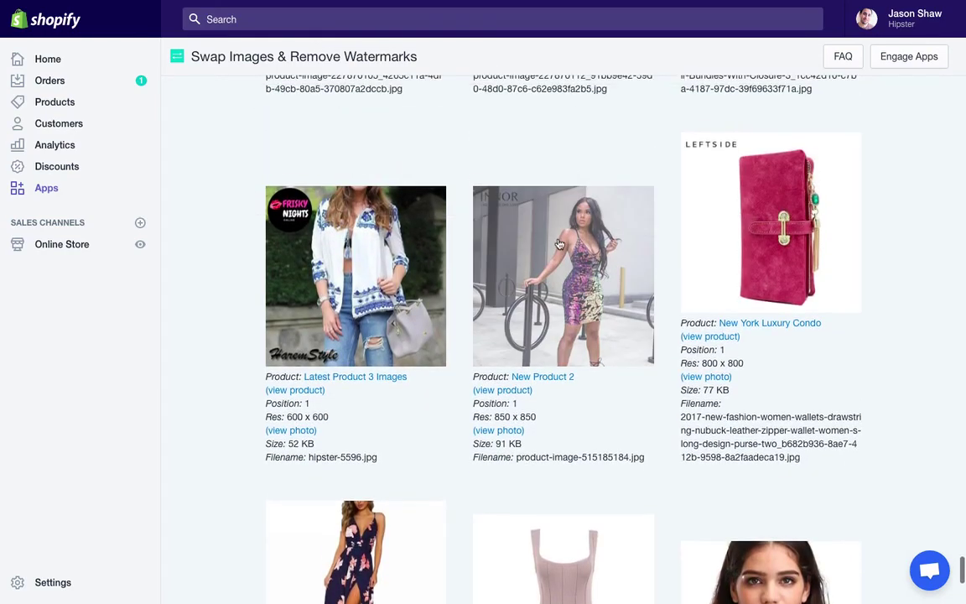
pyautogui.click(559, 243)
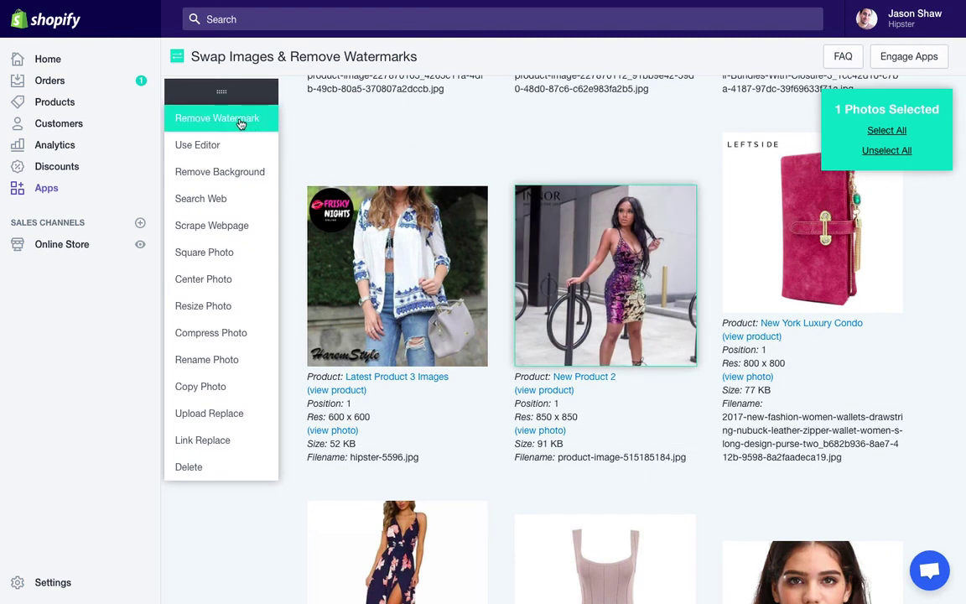
pyautogui.click(217, 118)
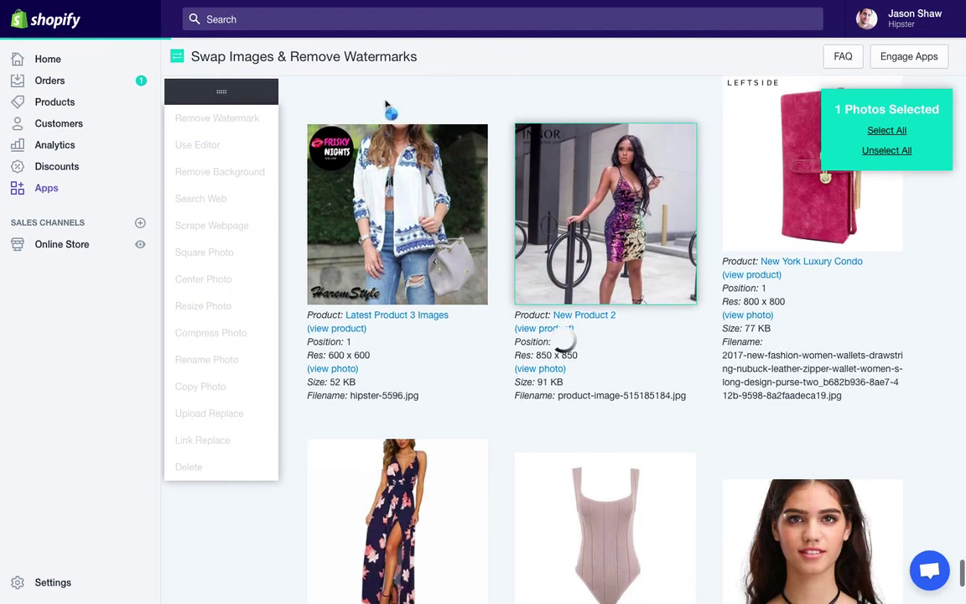
# Step: Compare the suggested replacements for the New Product 2 sequin dress photo and swap it with the logo-free 800x800 image
pyautogui.scroll(3, 385, 105)
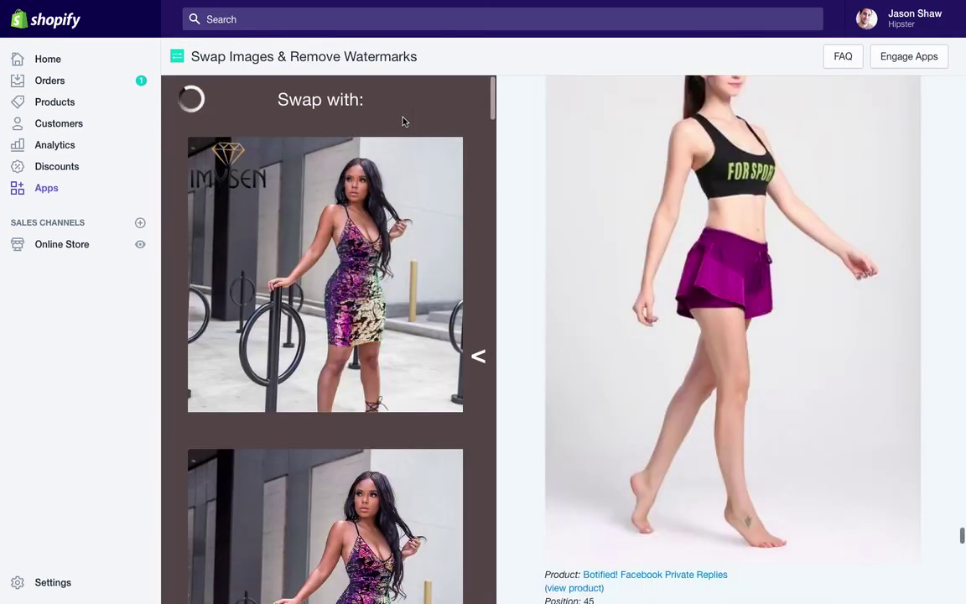
pyautogui.scroll(-2, 356, 251)
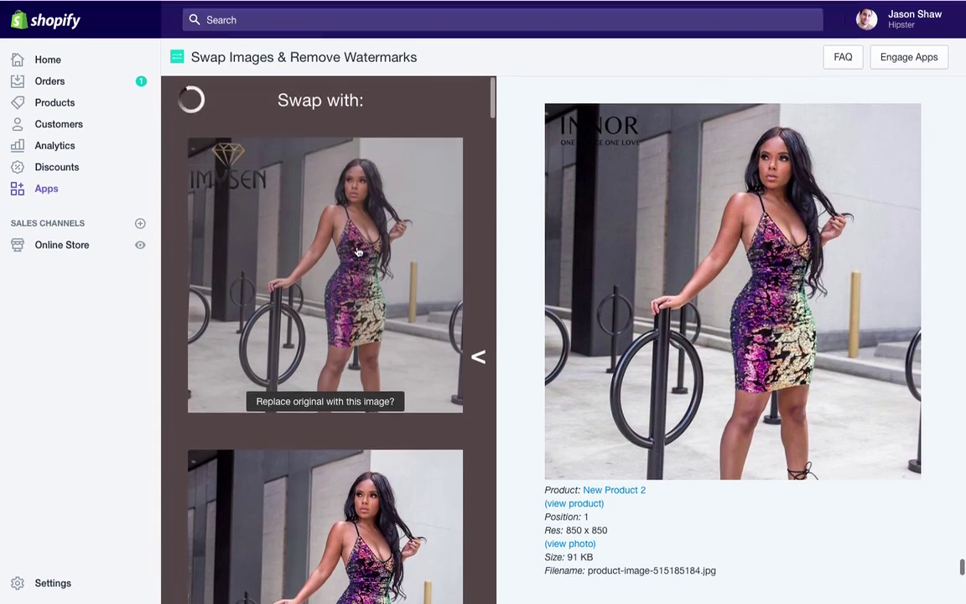
pyautogui.scroll(-5, 356, 250)
pyautogui.scroll(-3, 356, 250)
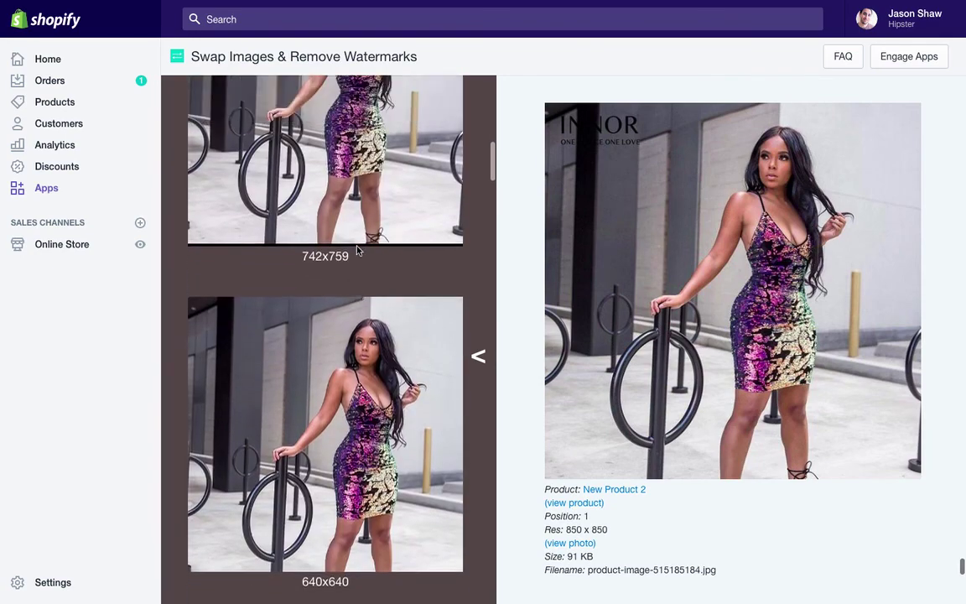
pyautogui.scroll(6, 357, 250)
pyautogui.scroll(-2, 357, 250)
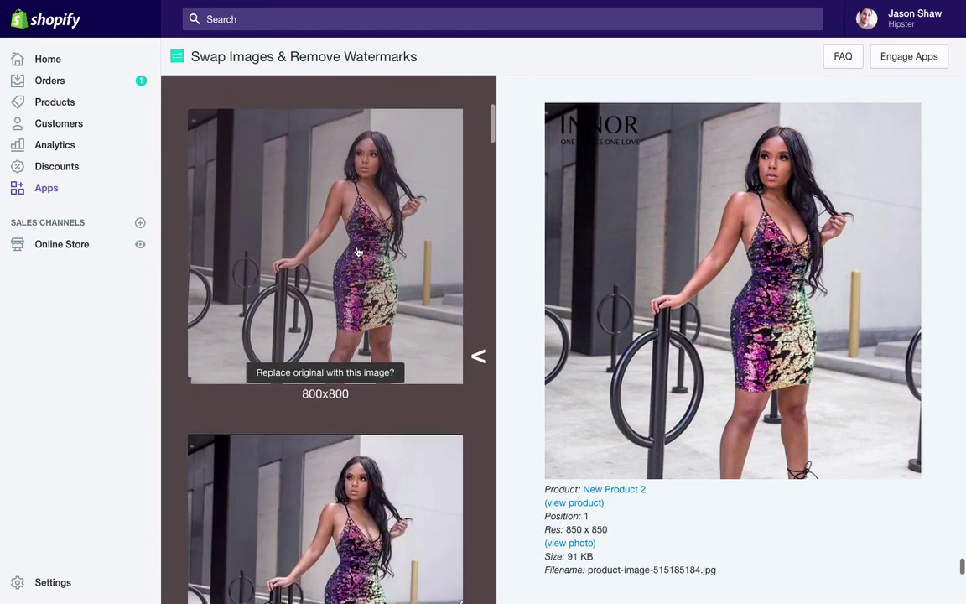
pyautogui.scroll(1, 357, 250)
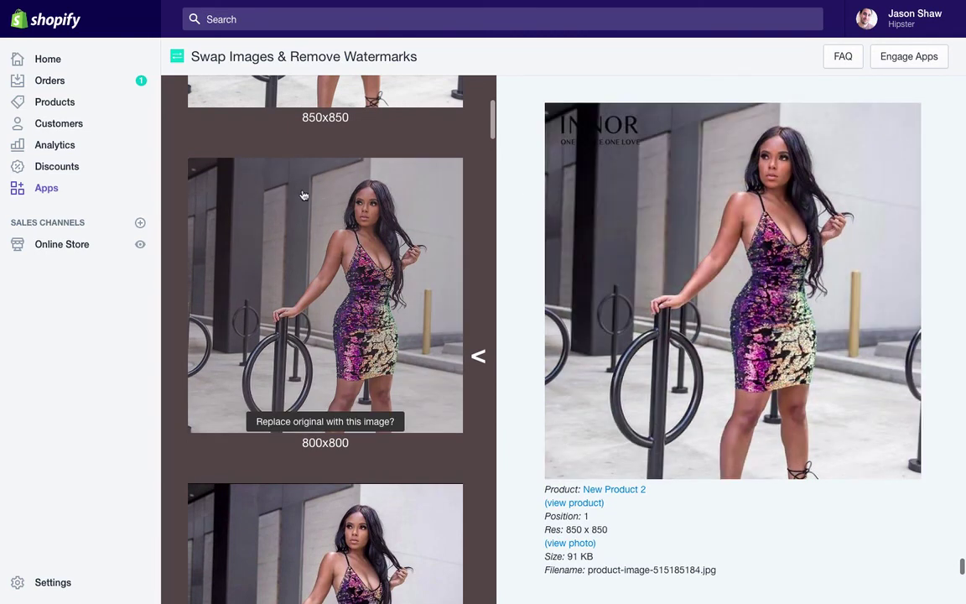
pyautogui.click(291, 234)
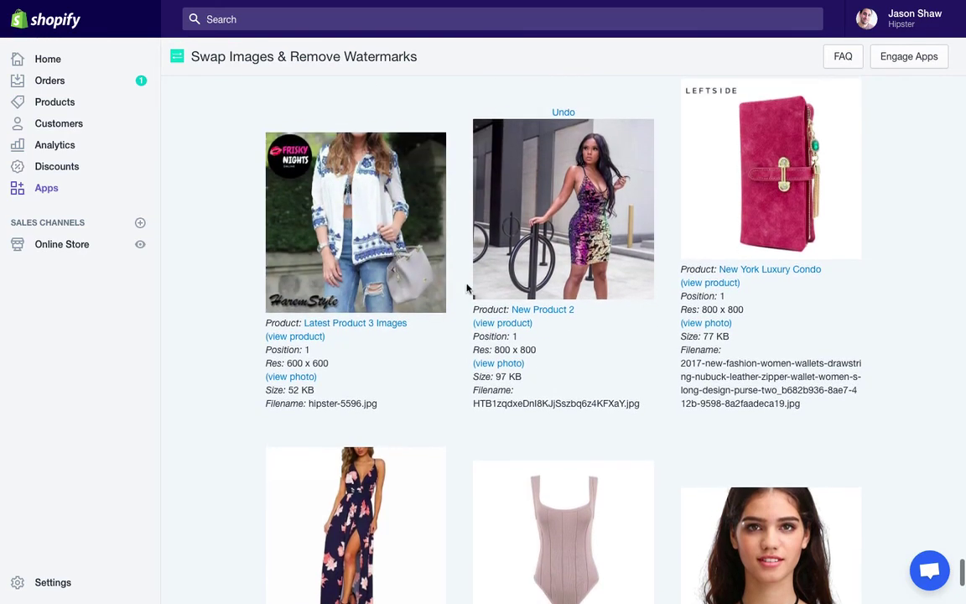
# Step: Run Remove Watermark on the jacket photo of Latest Product 3 Images and look through the suggested replacements
pyautogui.click(334, 205)
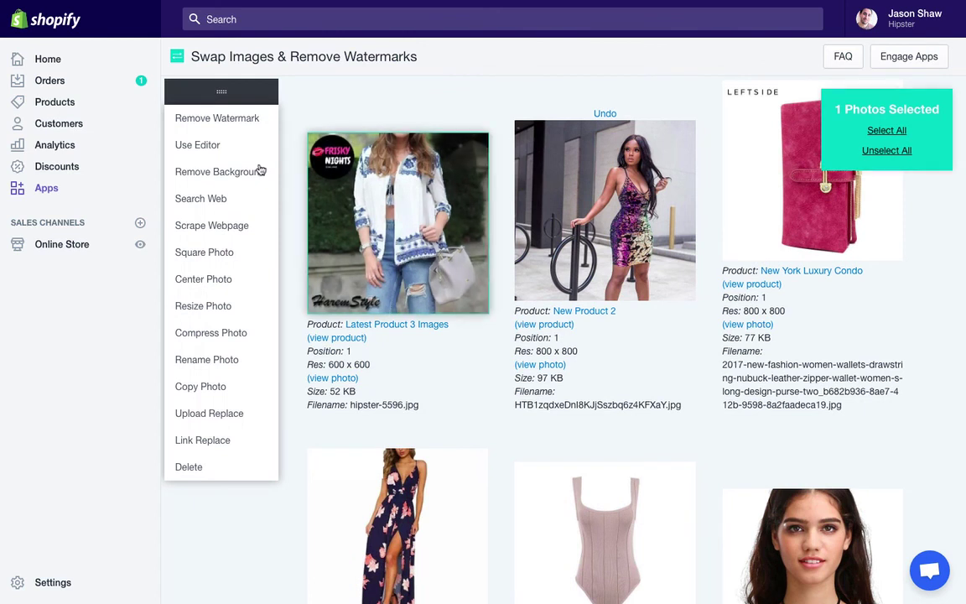
pyautogui.click(244, 118)
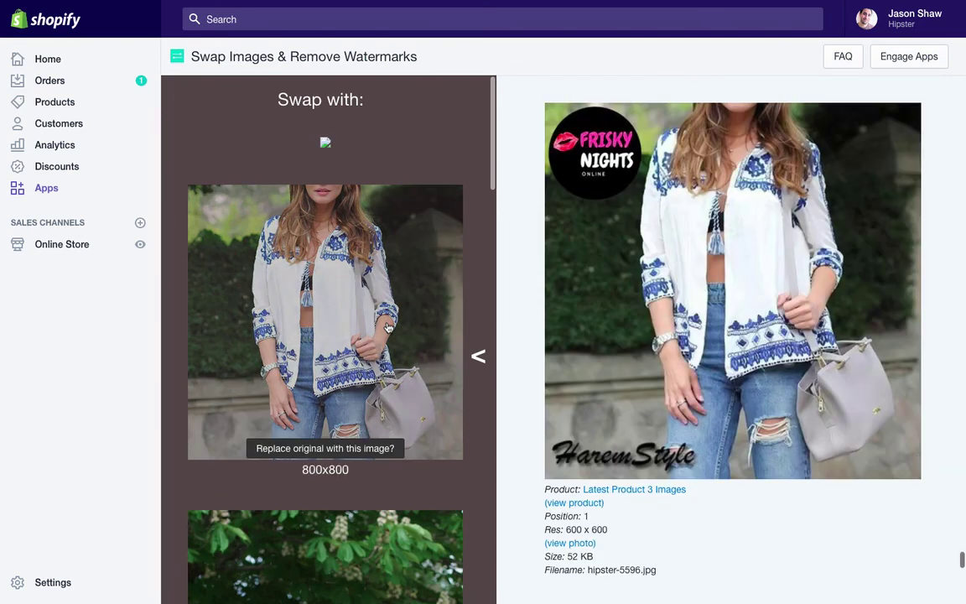
pyautogui.scroll(-3, 327, 296)
pyautogui.scroll(2, 344, 195)
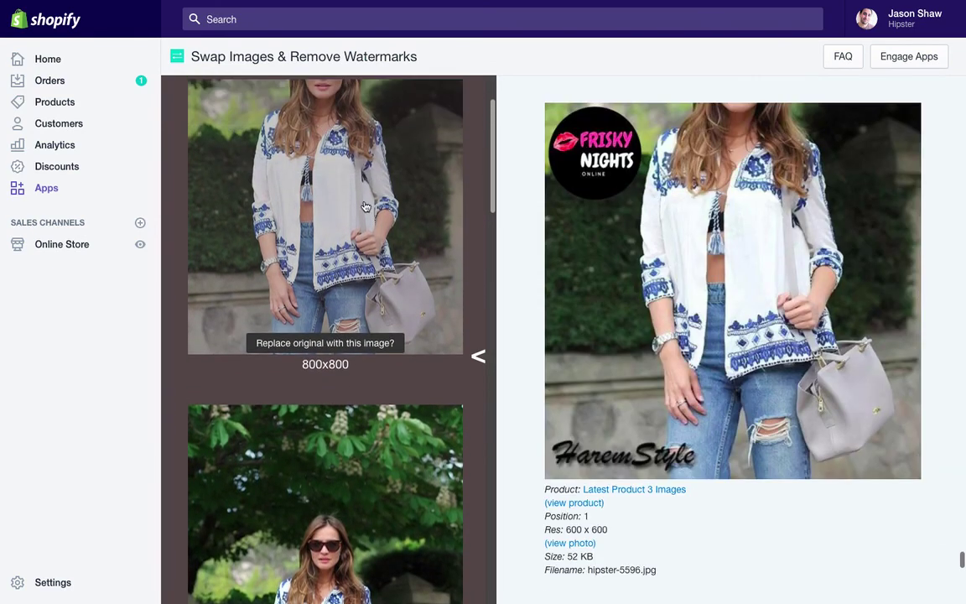
pyautogui.scroll(1, 345, 195)
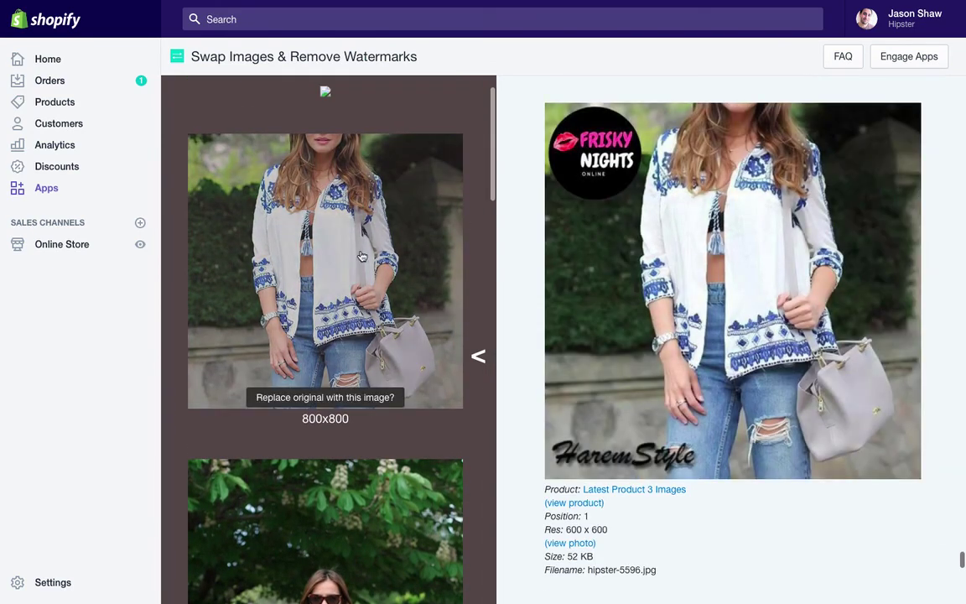
pyautogui.scroll(-1, 366, 161)
pyautogui.scroll(-10, 328, 254)
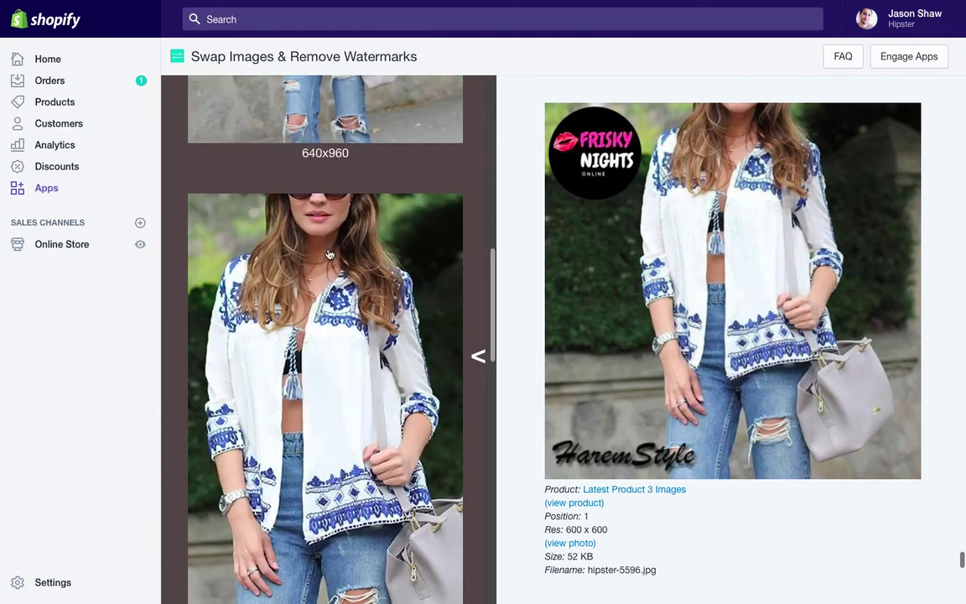
pyautogui.scroll(-4, 327, 254)
pyautogui.scroll(6, 331, 260)
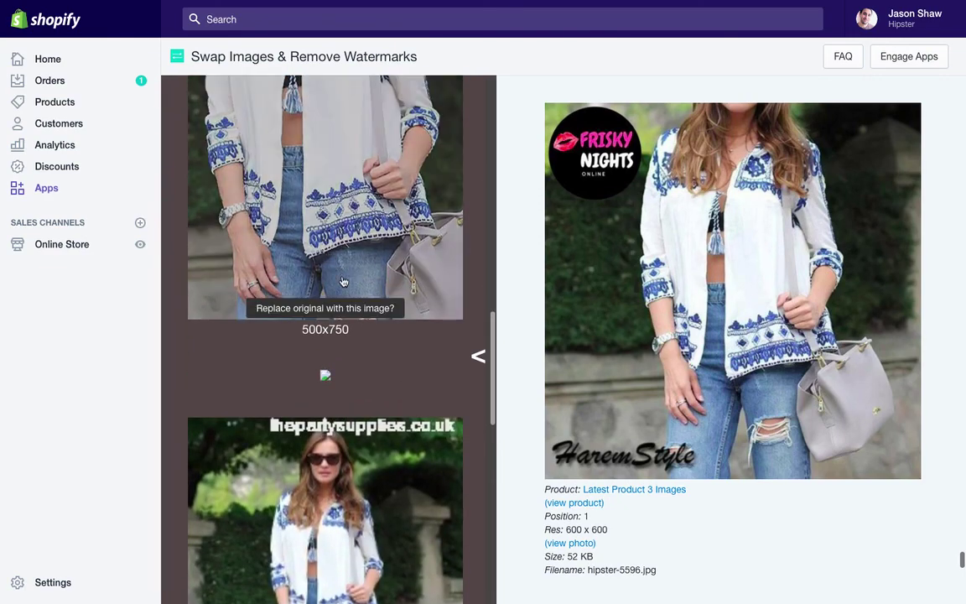
pyautogui.scroll(-3, 352, 273)
pyautogui.scroll(-2, 348, 352)
pyautogui.scroll(6, 332, 402)
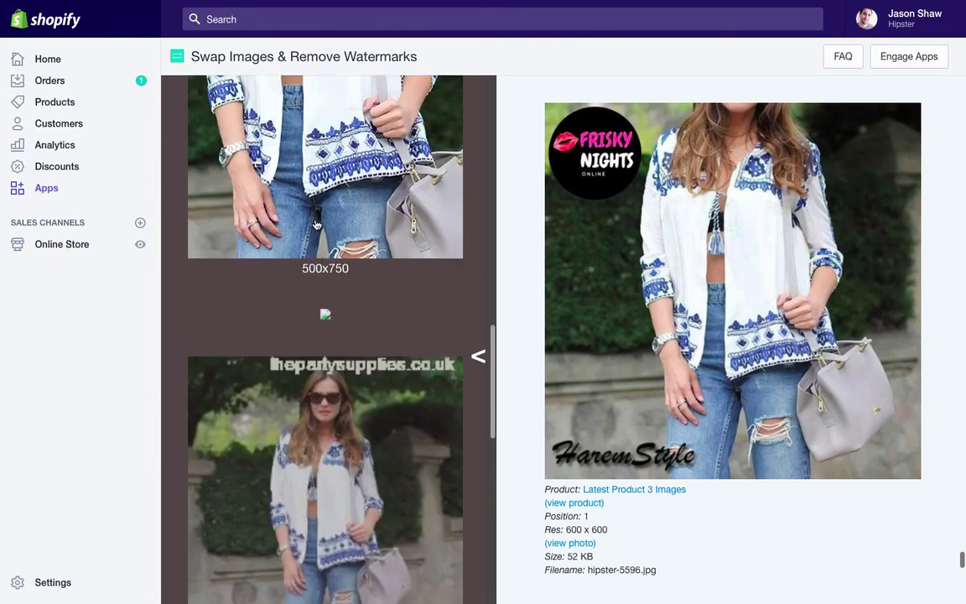
# Step: Compare the 640x960 and 800x800 suggestions for the jacket photo and close the replacement list without swapping
pyautogui.scroll(10, 348, 281)
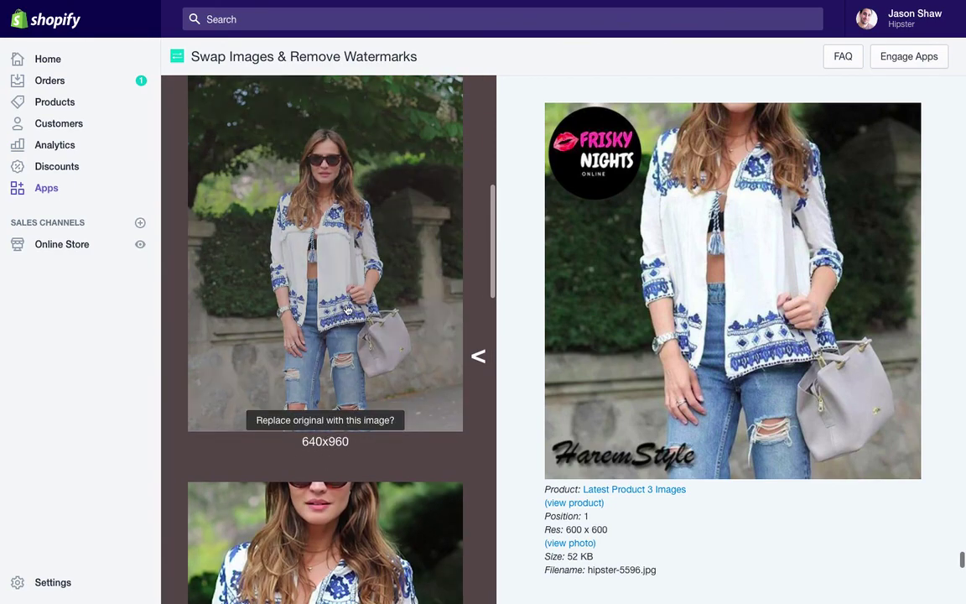
pyautogui.scroll(3, 347, 307)
pyautogui.scroll(4, 348, 307)
pyautogui.scroll(-5, 351, 293)
pyautogui.scroll(7, 352, 286)
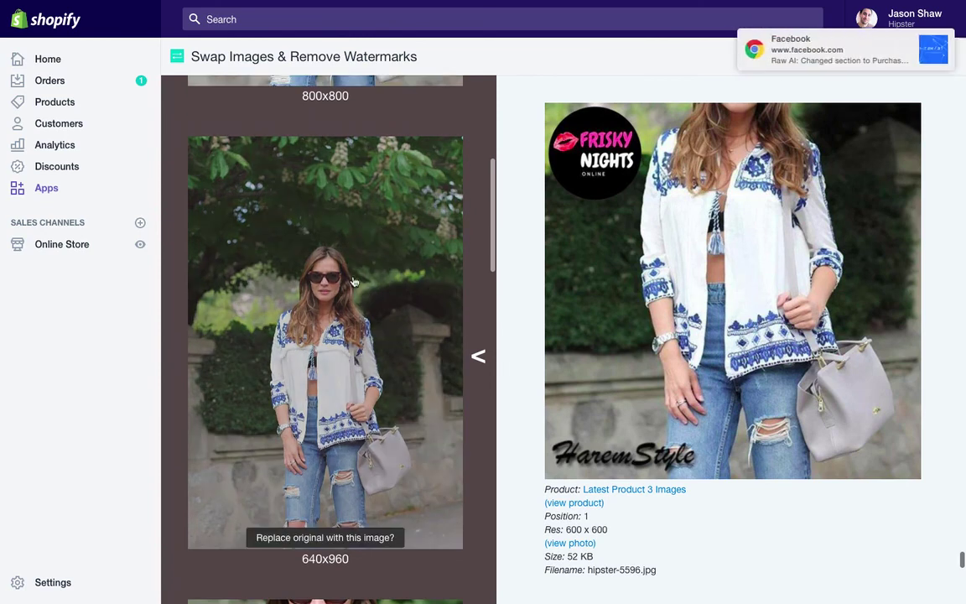
pyautogui.click(354, 281)
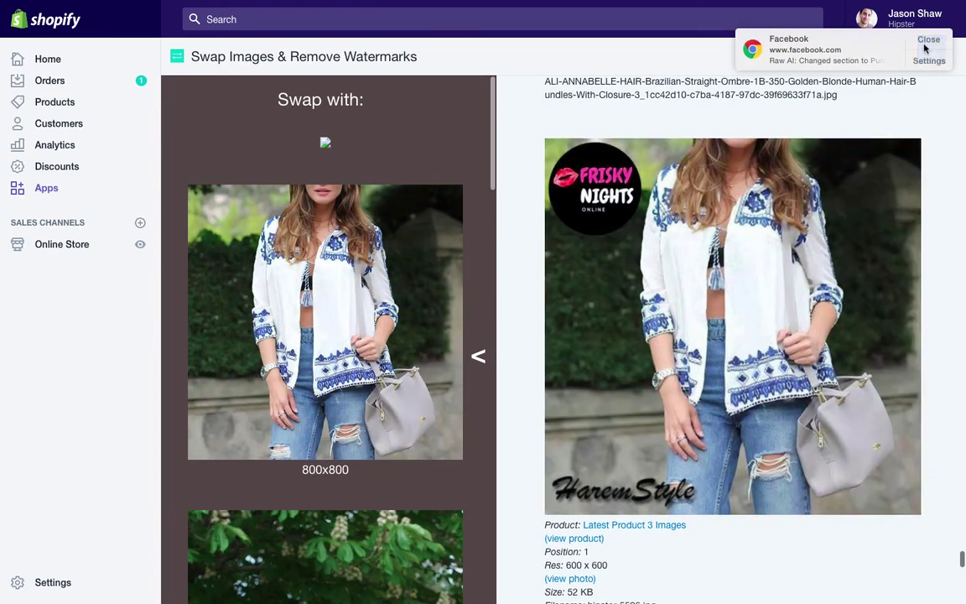
pyautogui.click(928, 41)
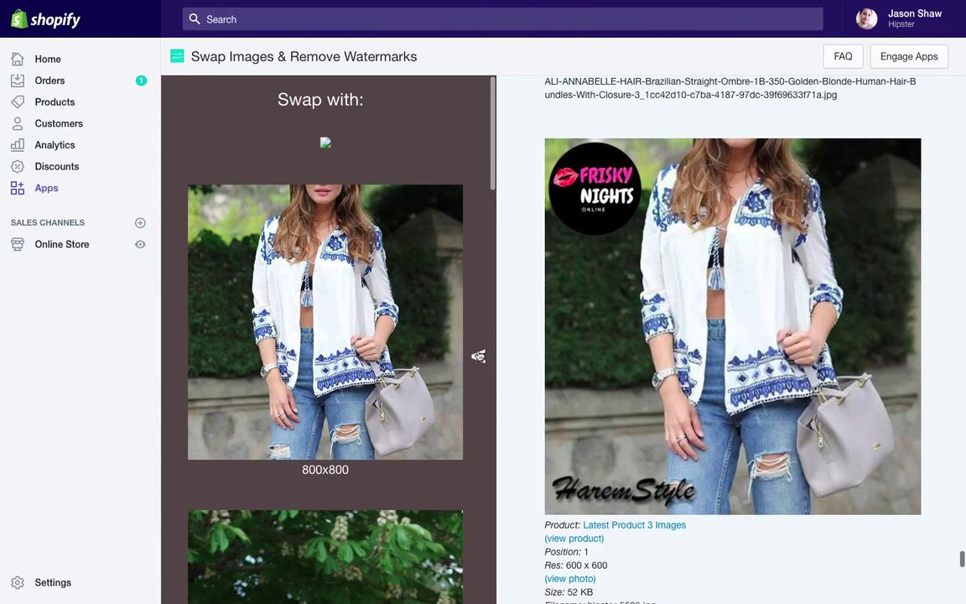
pyautogui.click(478, 355)
# Step: Browse the product photos from Latest Product 3 Images back up to the sportswear photos of A new test product
pyautogui.scroll(4, 454, 284)
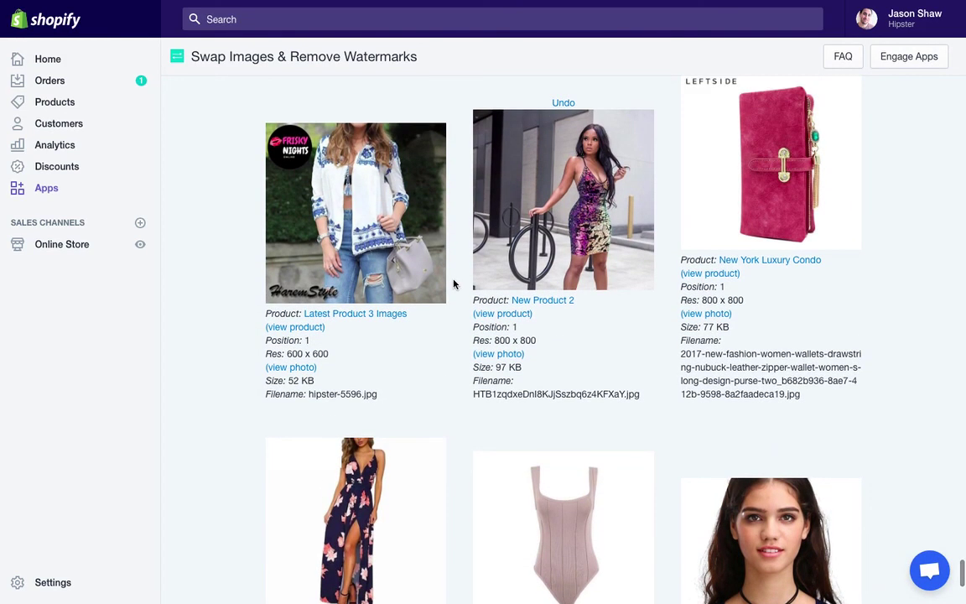
pyautogui.scroll(-20, 454, 284)
pyautogui.scroll(10, 454, 284)
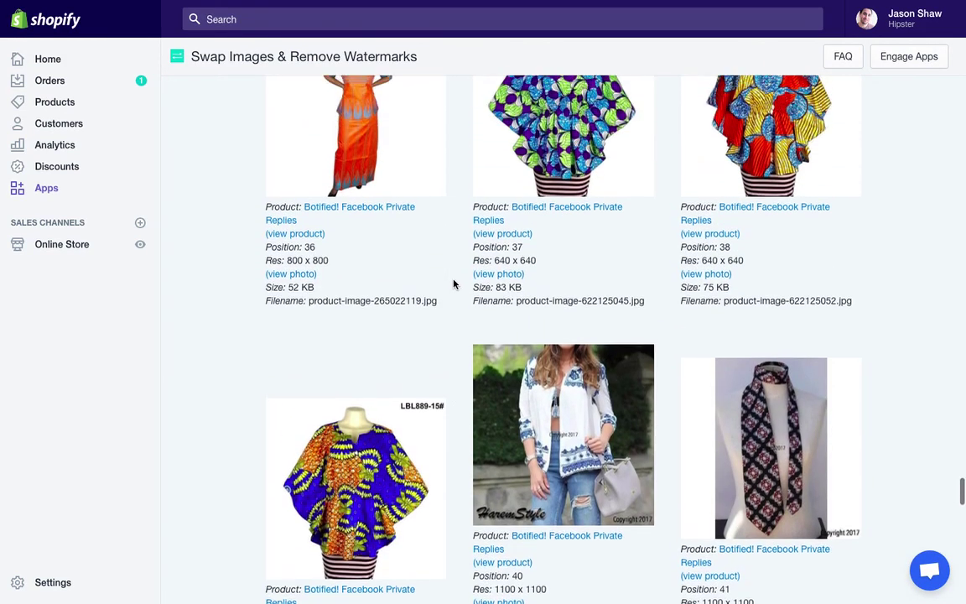
pyautogui.scroll(6, 454, 284)
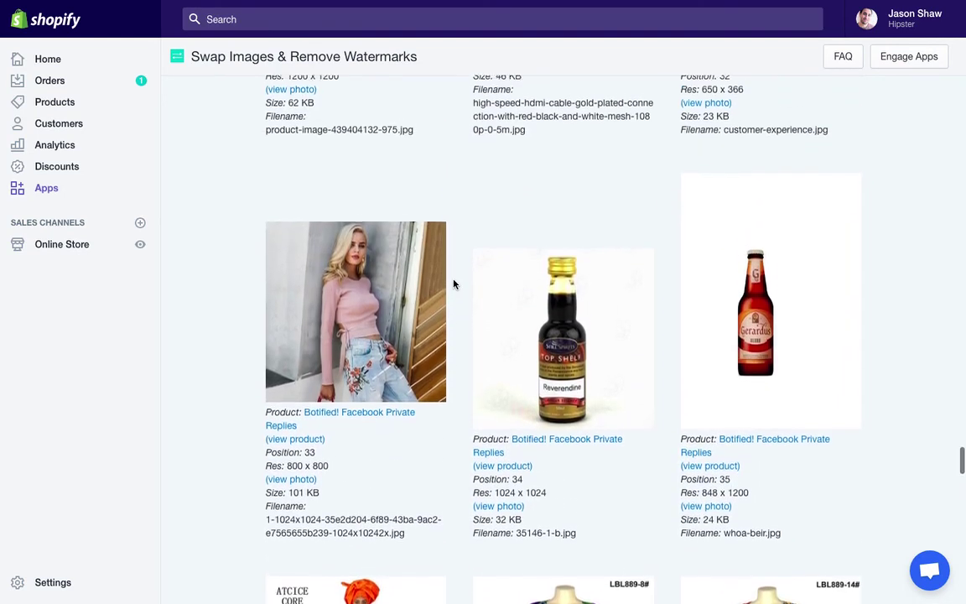
pyautogui.scroll(2, 454, 284)
pyautogui.scroll(-4, 453, 284)
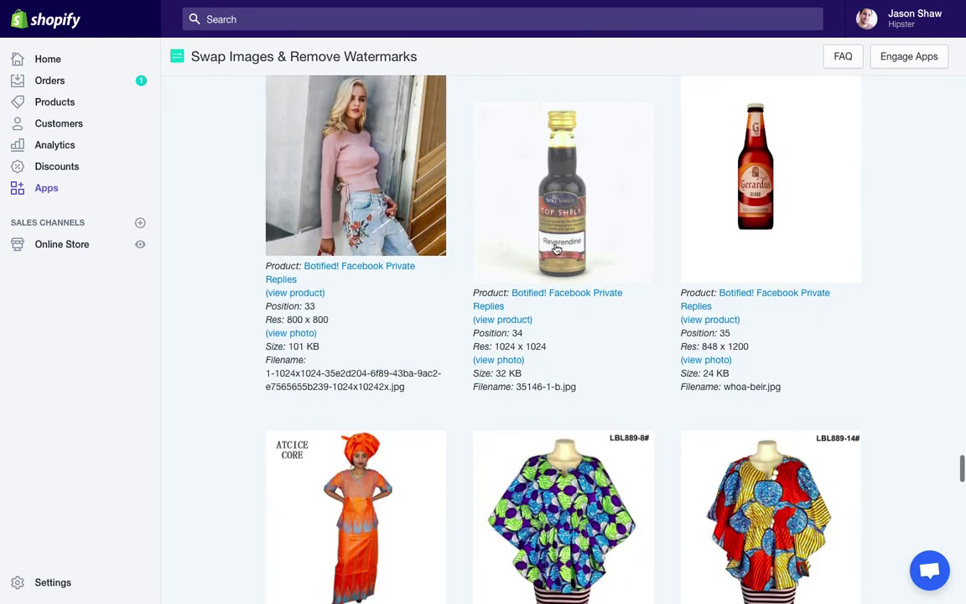
pyautogui.scroll(6, 439, 242)
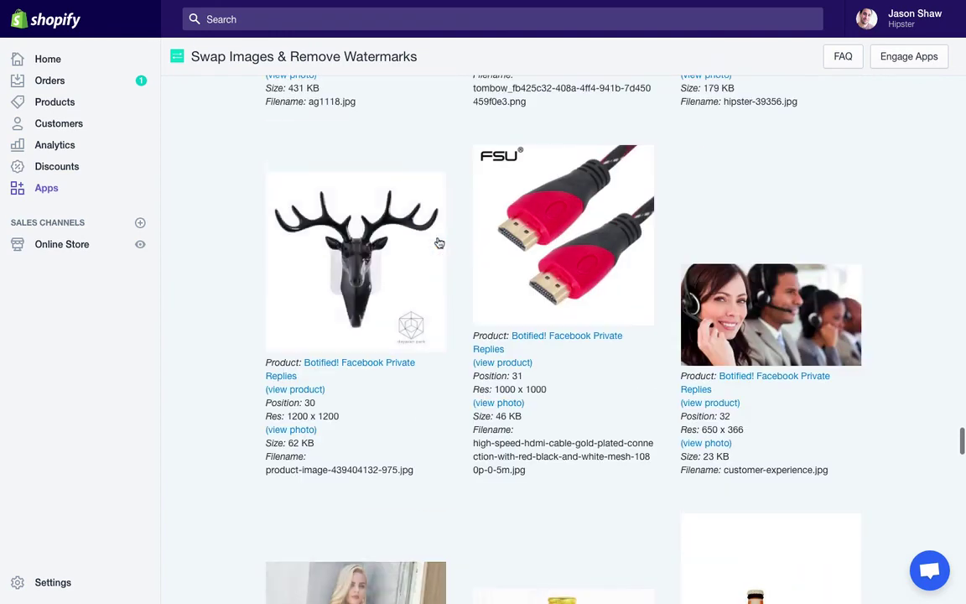
pyautogui.scroll(5, 438, 242)
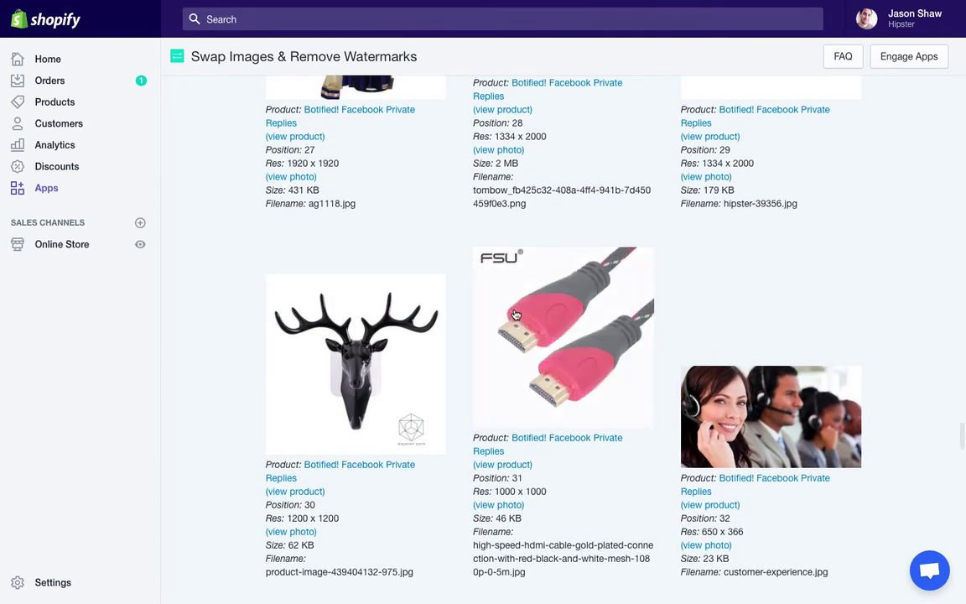
pyautogui.scroll(2, 461, 267)
pyautogui.scroll(-3, 461, 267)
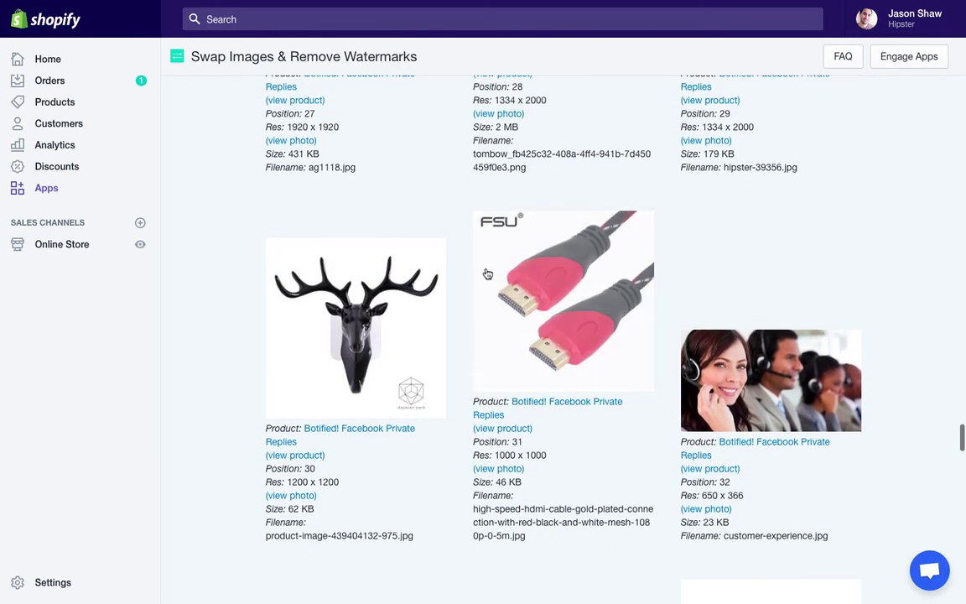
pyautogui.scroll(8, 488, 275)
pyautogui.scroll(-2, 489, 277)
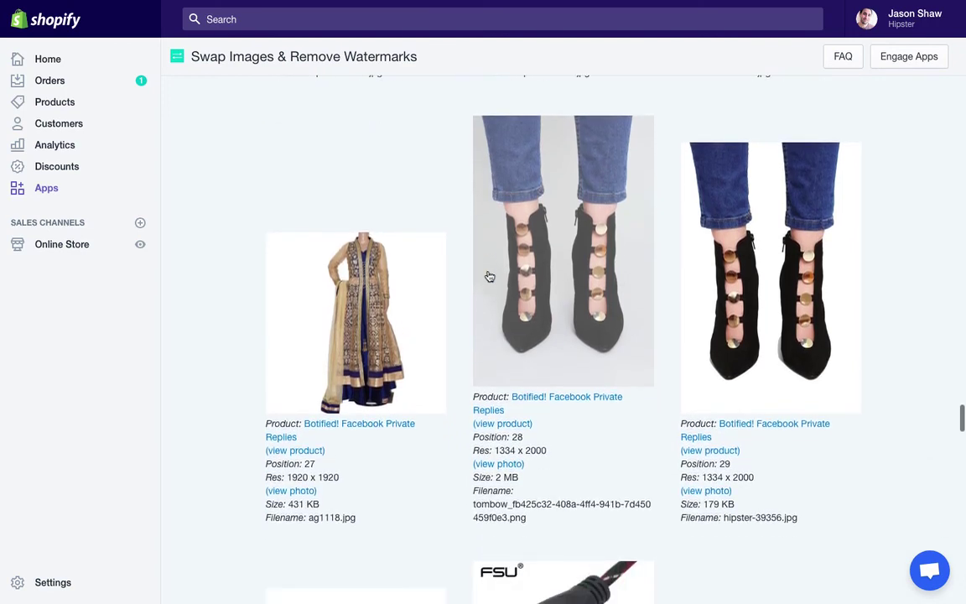
pyautogui.scroll(-5, 490, 277)
pyautogui.scroll(8, 495, 275)
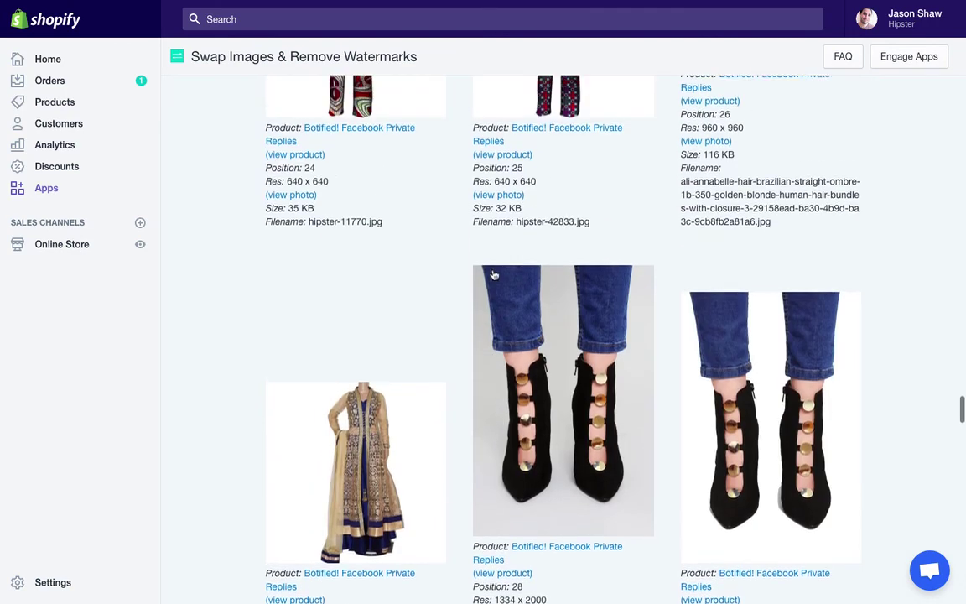
pyautogui.scroll(15, 495, 275)
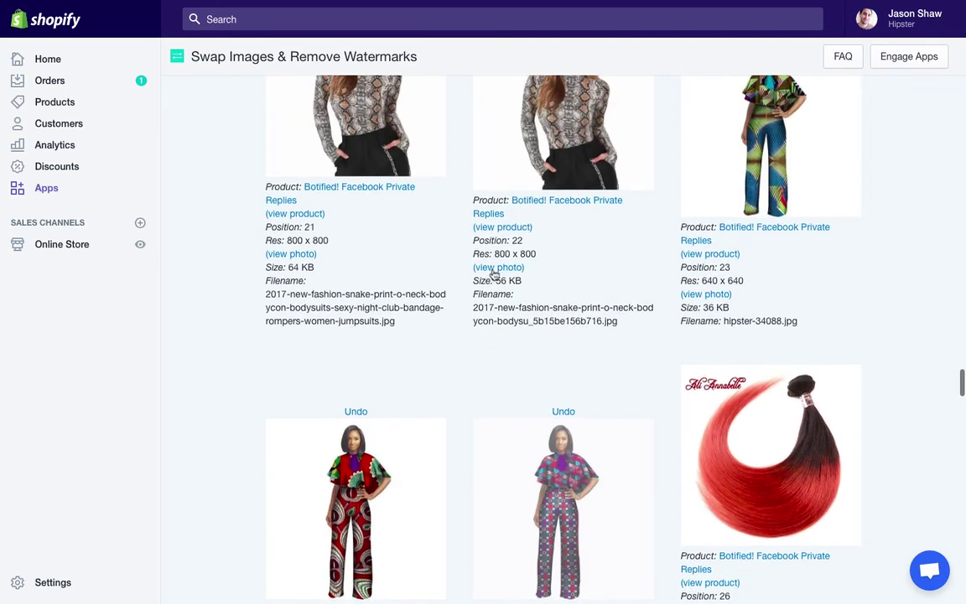
pyautogui.scroll(20, 495, 275)
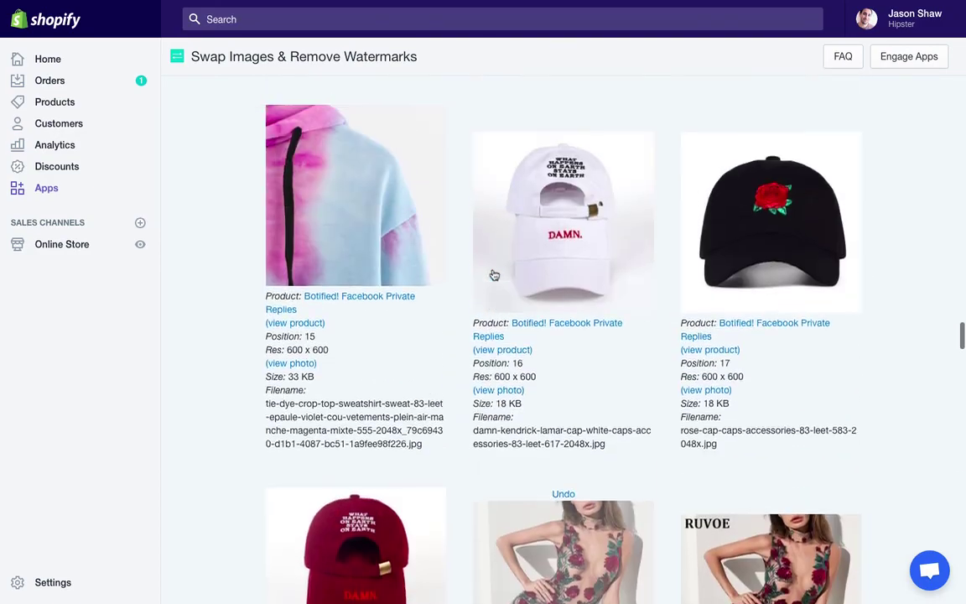
pyautogui.scroll(8, 495, 275)
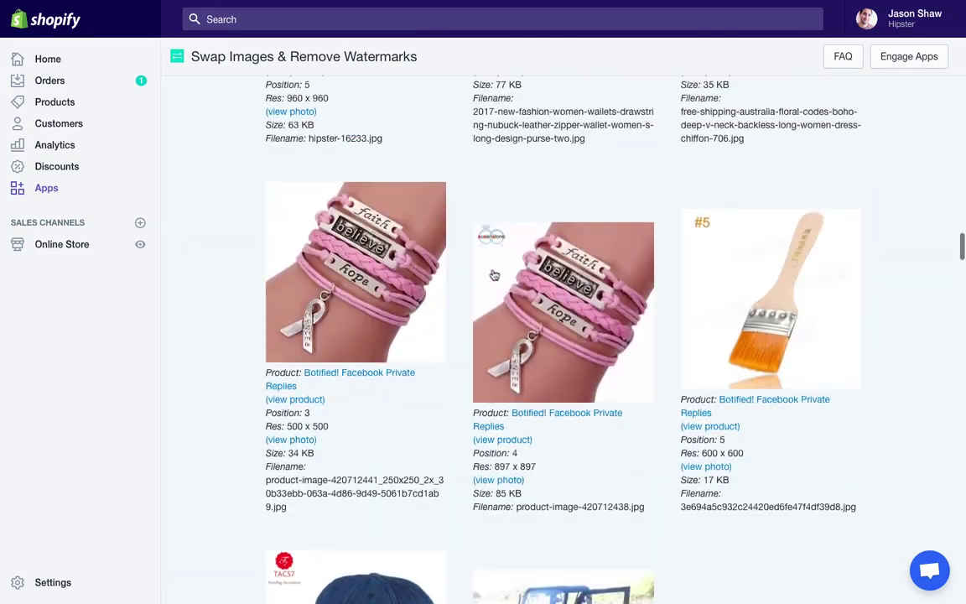
pyautogui.scroll(10, 495, 275)
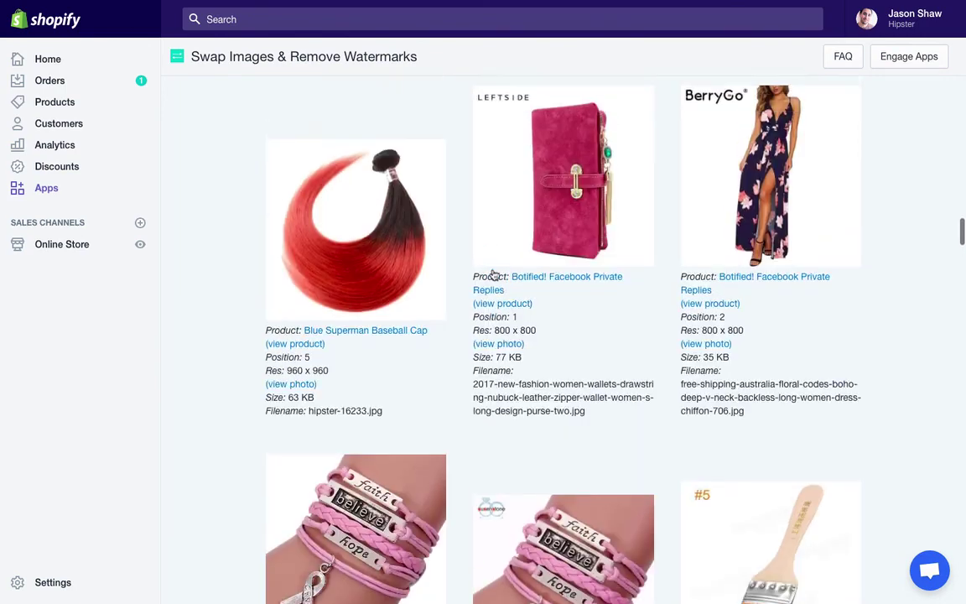
pyautogui.scroll(3, 494, 275)
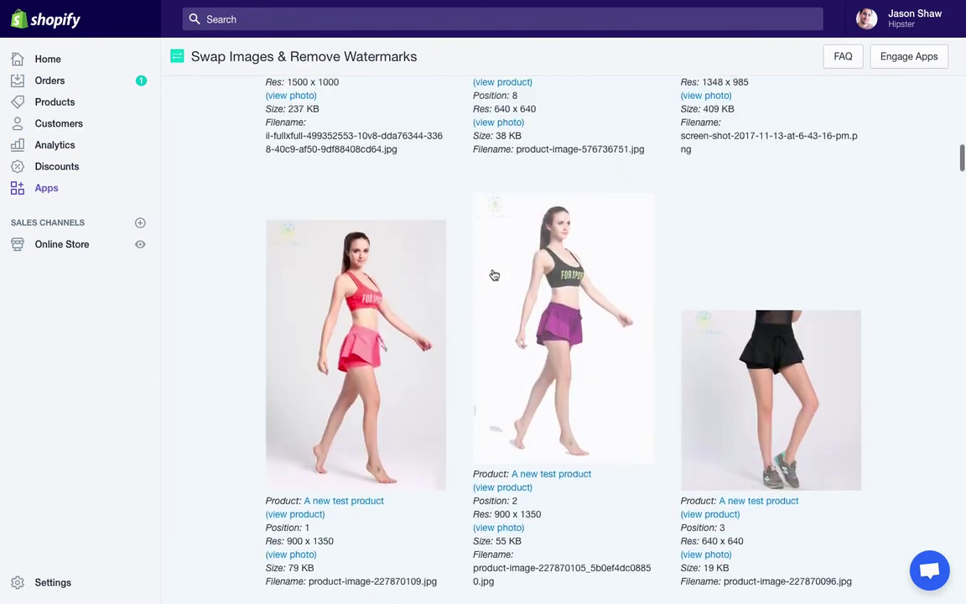
# Step: Run Remove Background on the pink sportswear photo at position 1 of A new test product and dismiss the tip
pyautogui.scroll(-1, 529, 369)
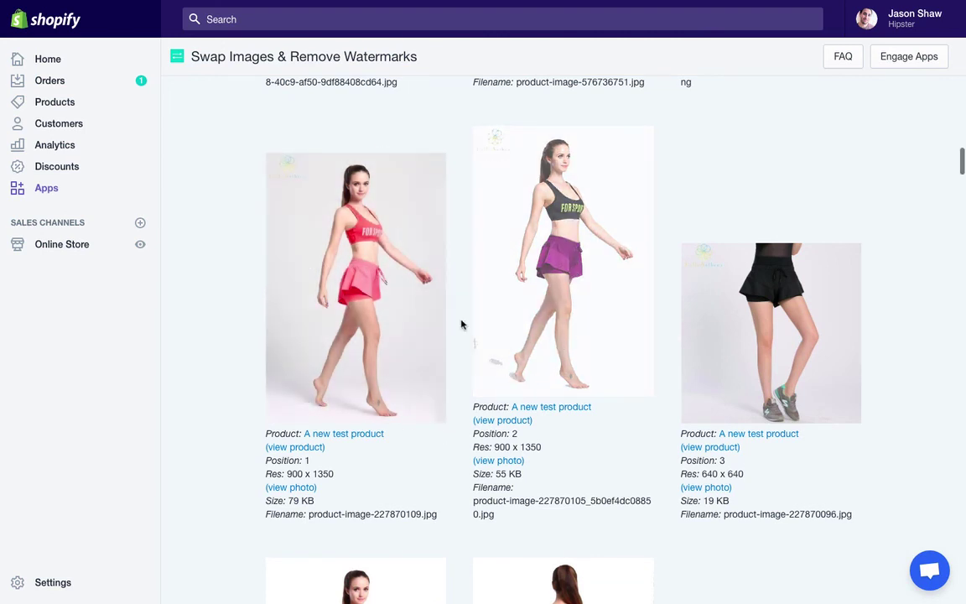
pyautogui.click(424, 323)
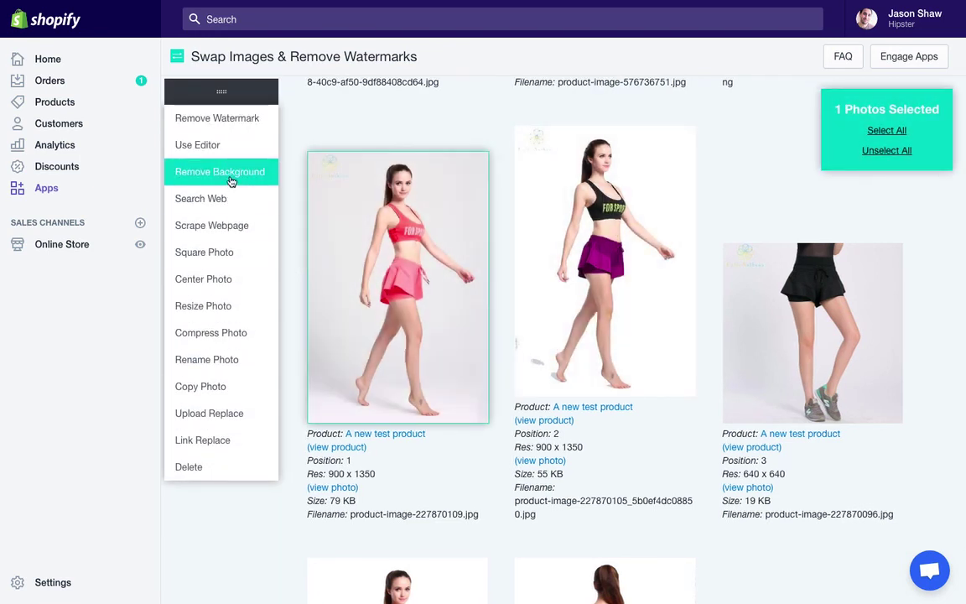
pyautogui.click(231, 181)
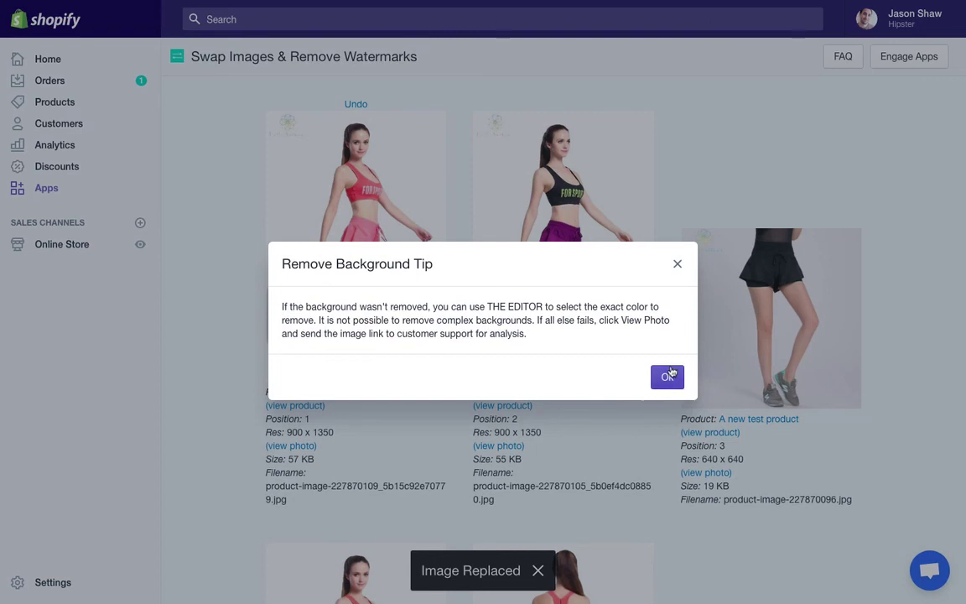
pyautogui.click(667, 376)
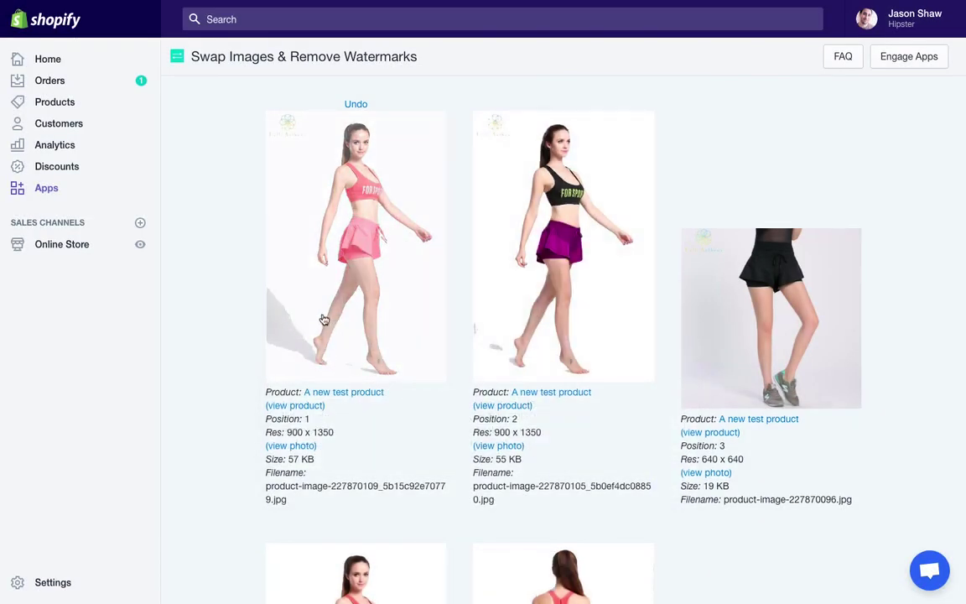
# Step: Open the pink sportswear photo at position 1 of A new test product in the editor and set the cover rectangle's width to 240px
pyautogui.click(380, 242)
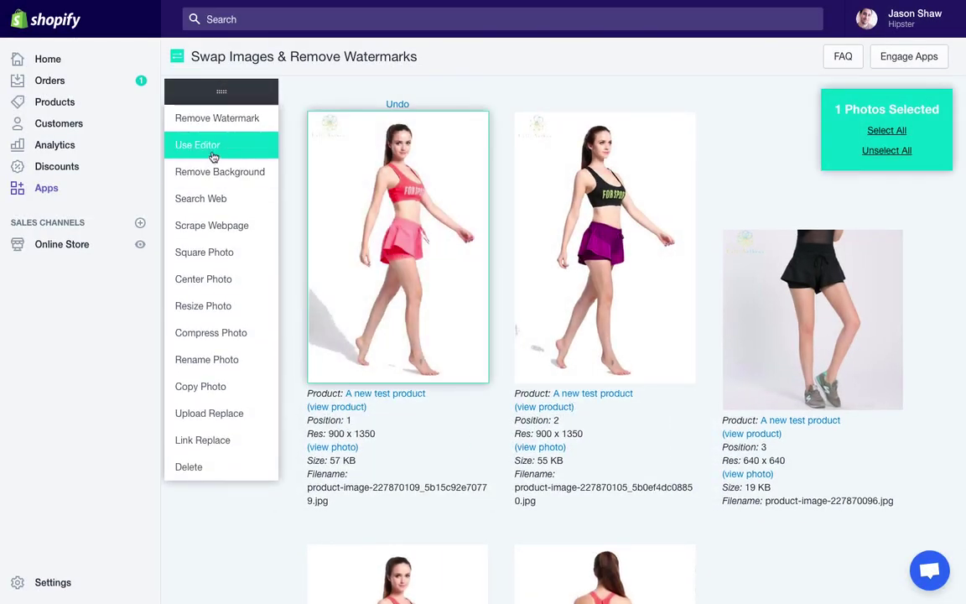
pyautogui.click(211, 160)
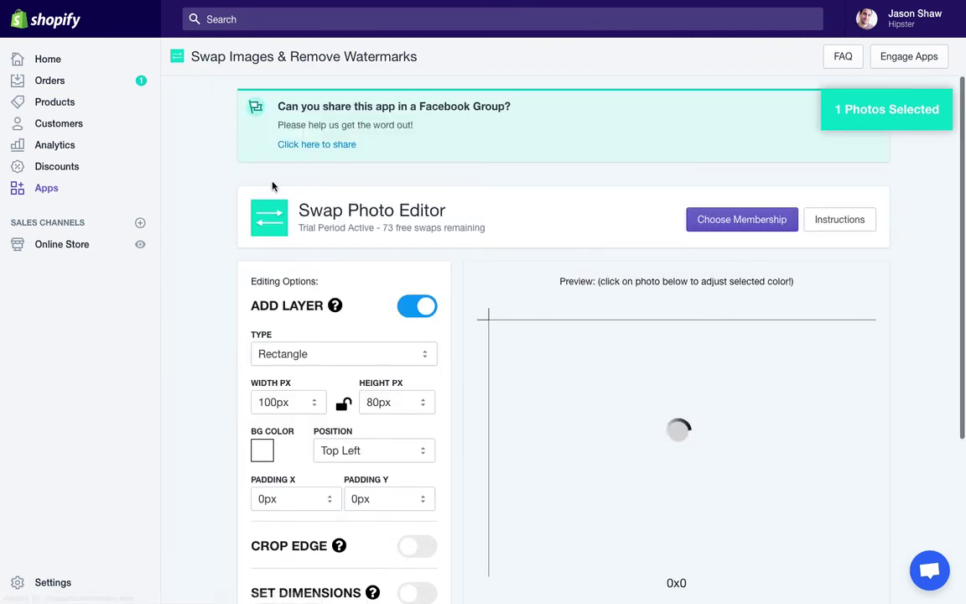
pyautogui.scroll(-3, 319, 224)
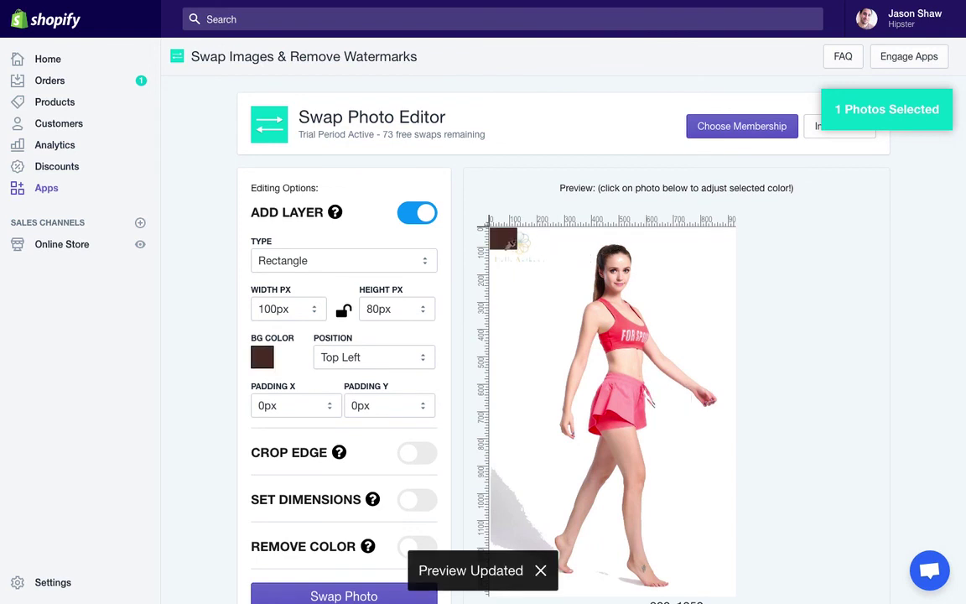
pyautogui.scroll(-2, 394, 229)
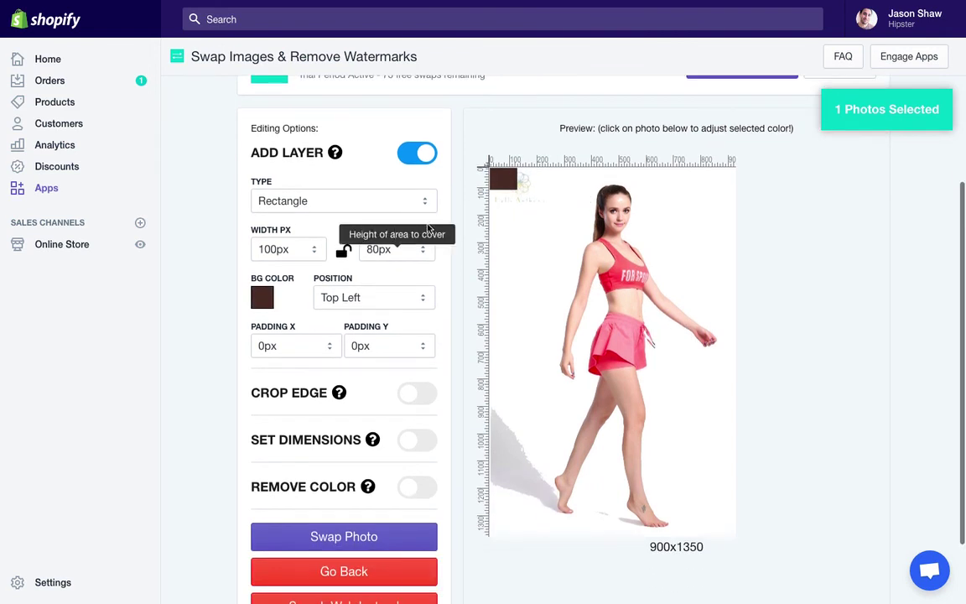
pyautogui.click(298, 254)
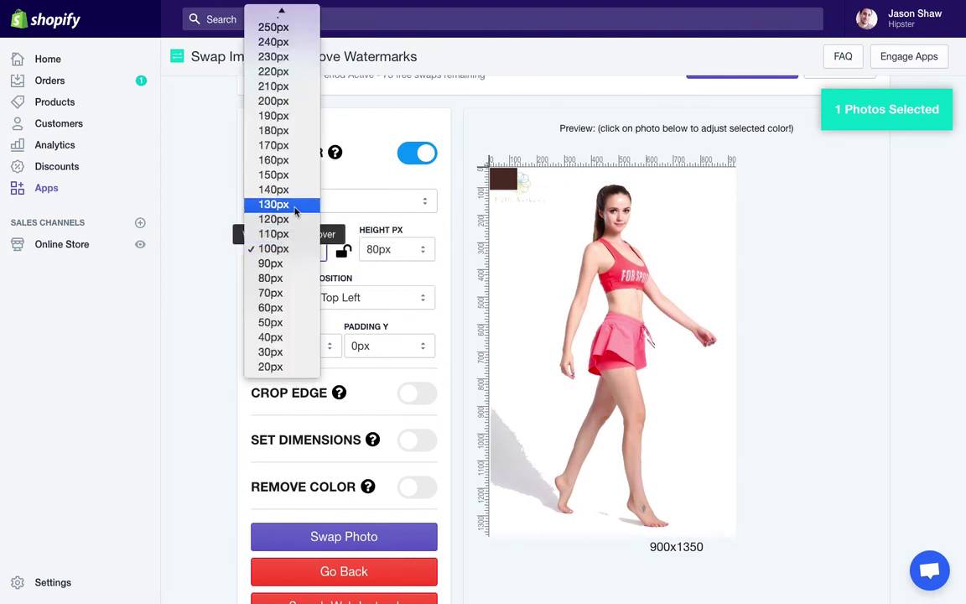
pyautogui.click(283, 42)
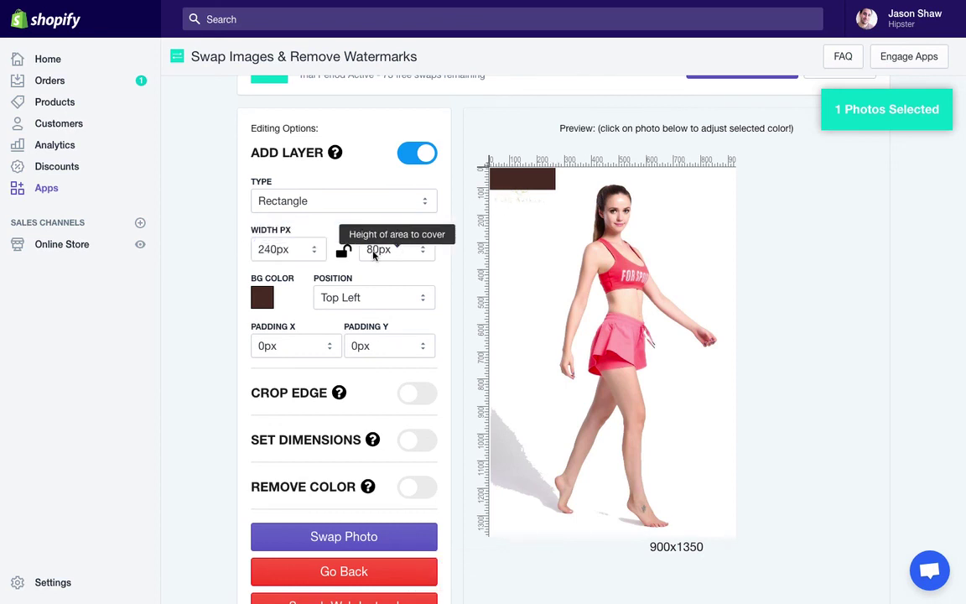
# Step: Set the cover rectangle's height to 160px and sample the photo's white background as its color
pyautogui.click(374, 255)
pyautogui.click(419, 246)
pyautogui.press('Down')
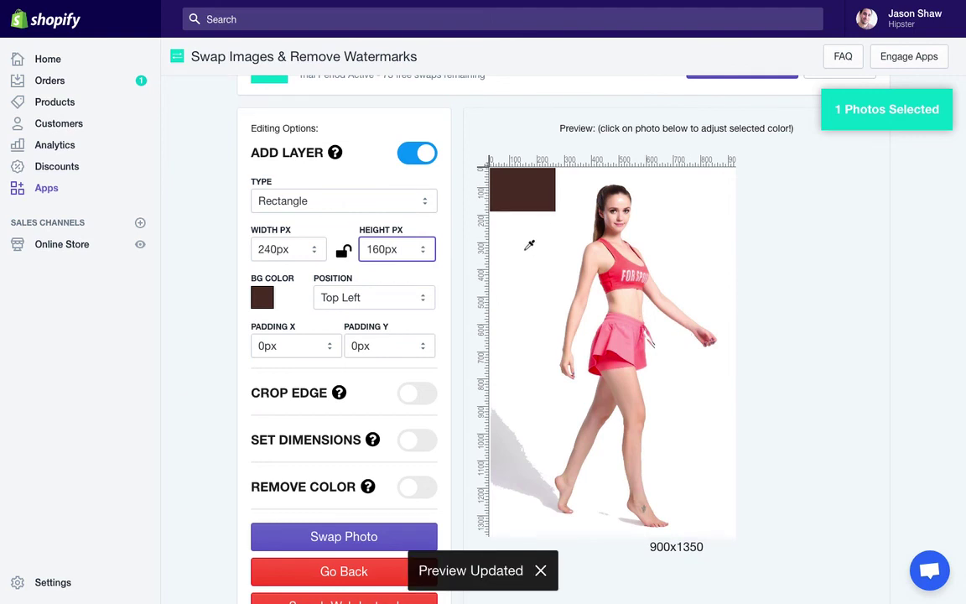
pyautogui.click(530, 244)
pyautogui.scroll(-1, 337, 254)
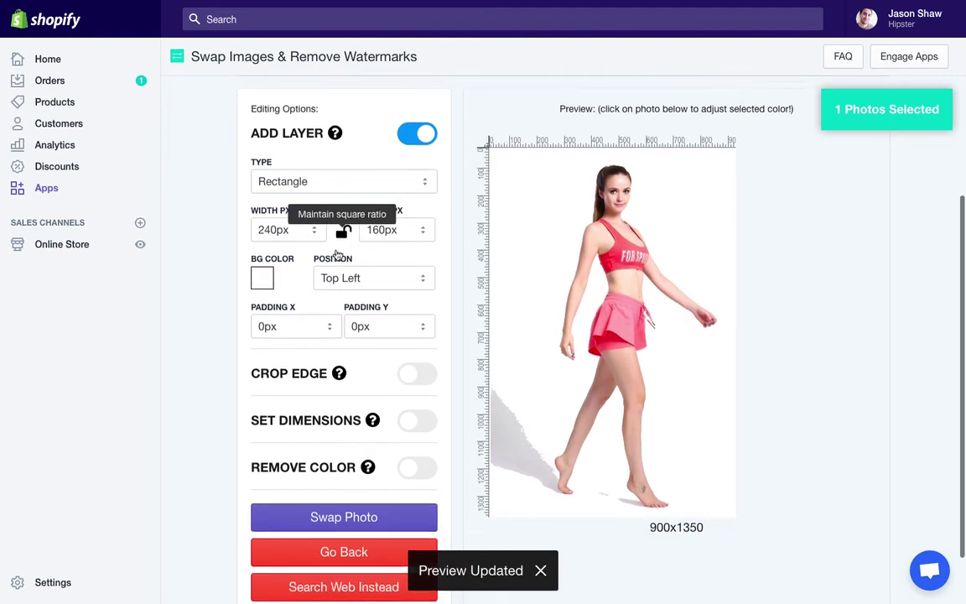
# Step: Turn on Remove Color for the pink sportswear photo
pyautogui.scroll(-1, 537, 282)
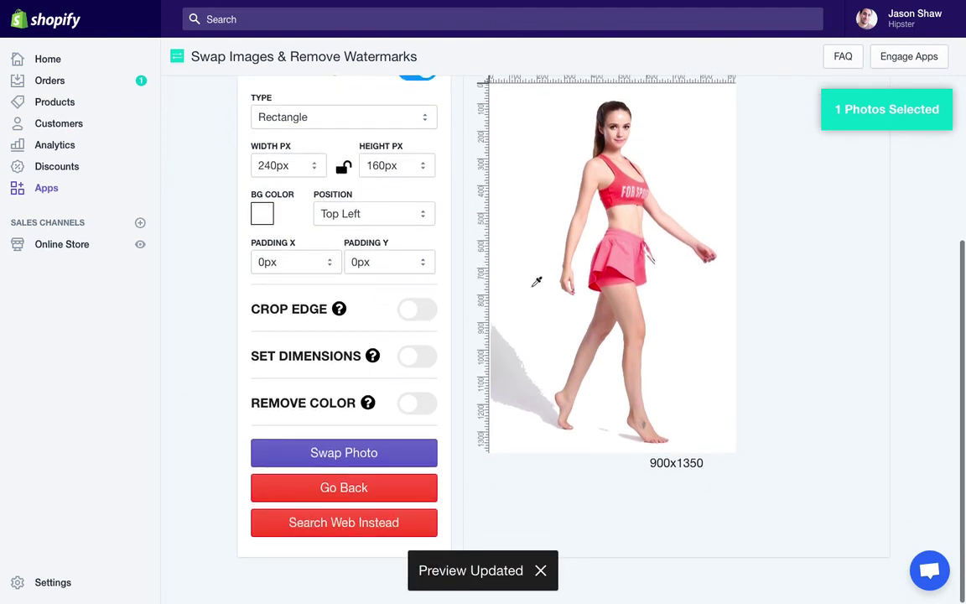
pyautogui.click(417, 403)
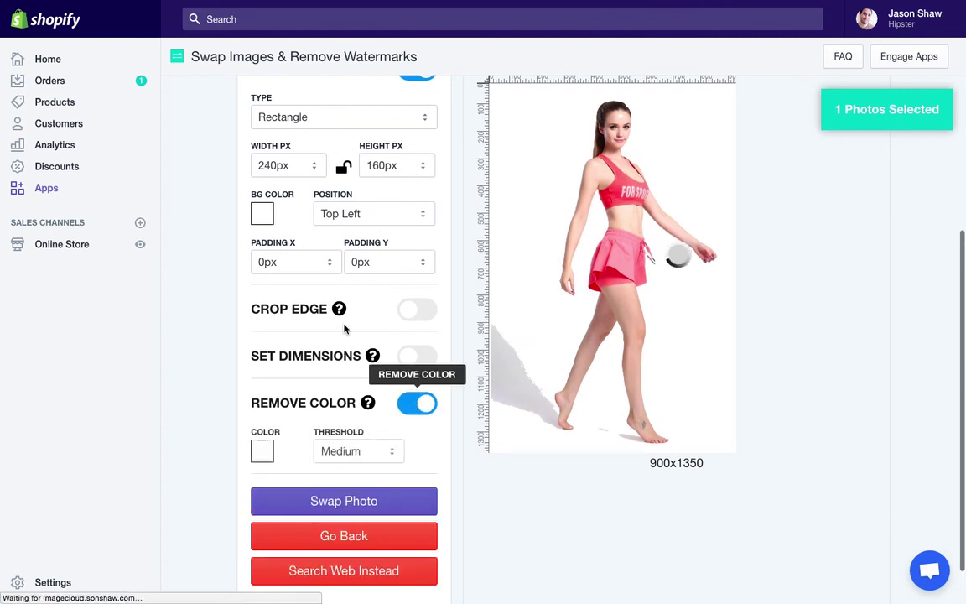
pyautogui.scroll(-1, 344, 329)
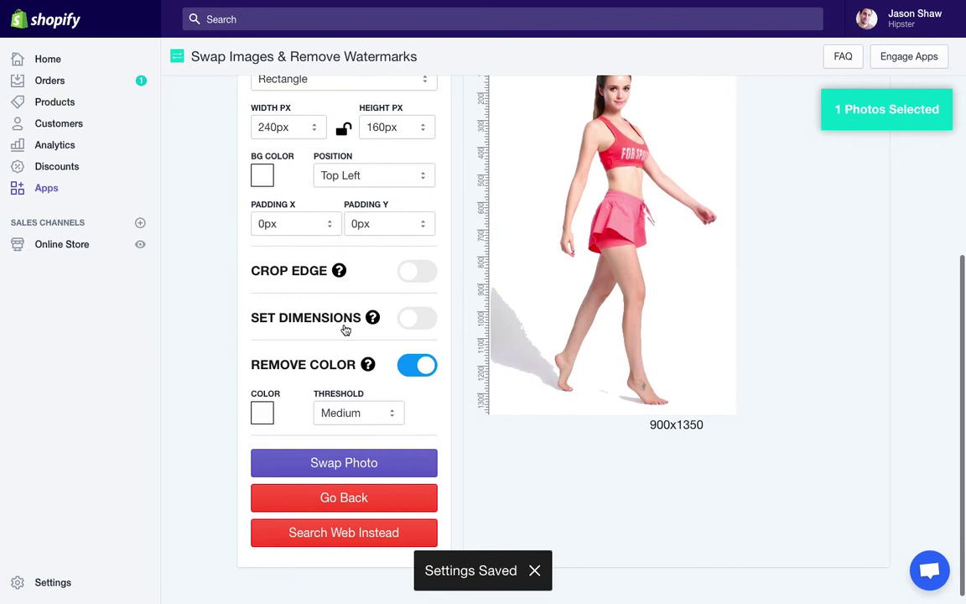
# Step: Sample the grey shadow behind the model's feet as the color to remove and swap the photo
pyautogui.click(262, 414)
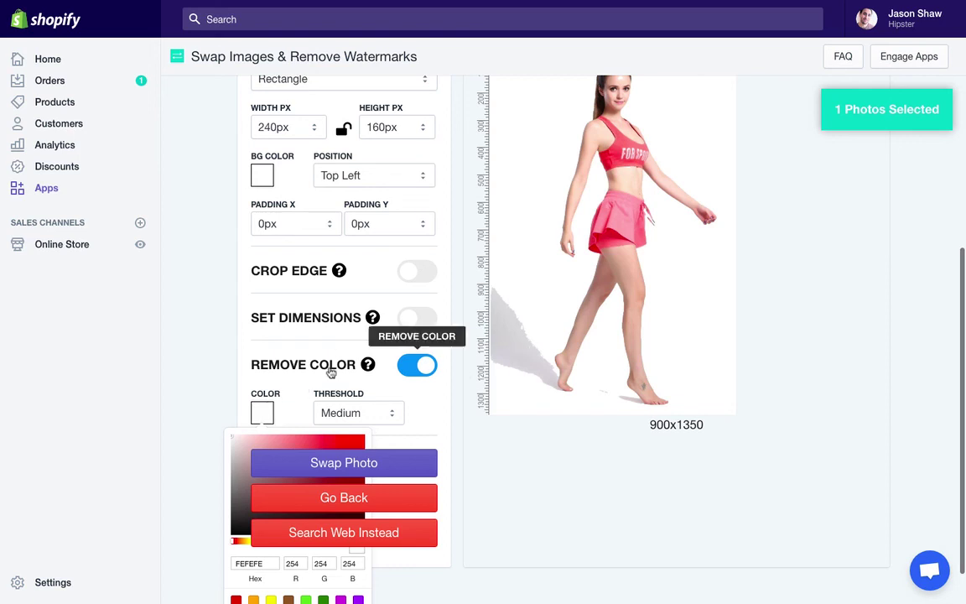
pyautogui.scroll(3, 517, 202)
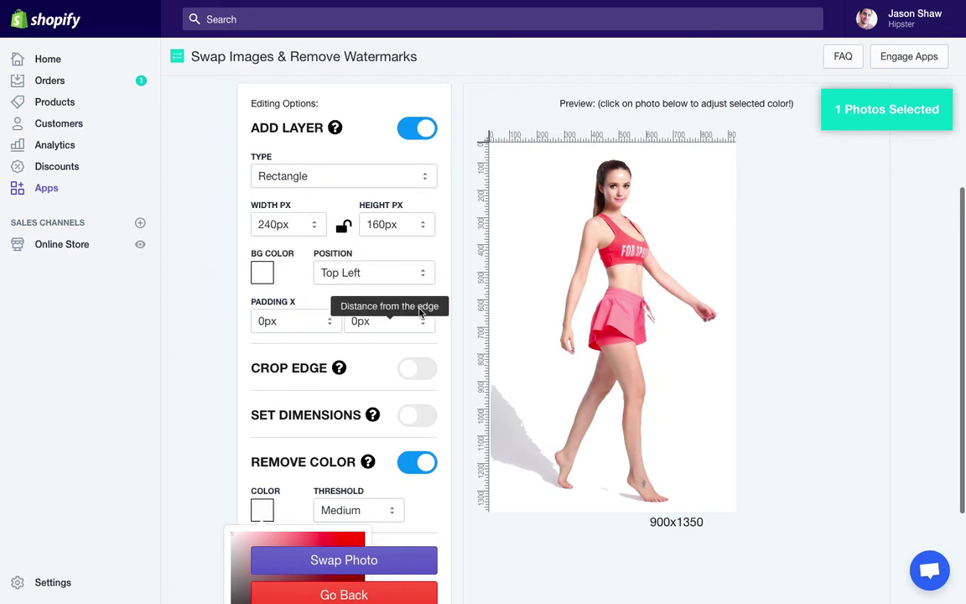
pyautogui.scroll(-3, 338, 349)
pyautogui.click(265, 373)
pyautogui.scroll(1, 268, 372)
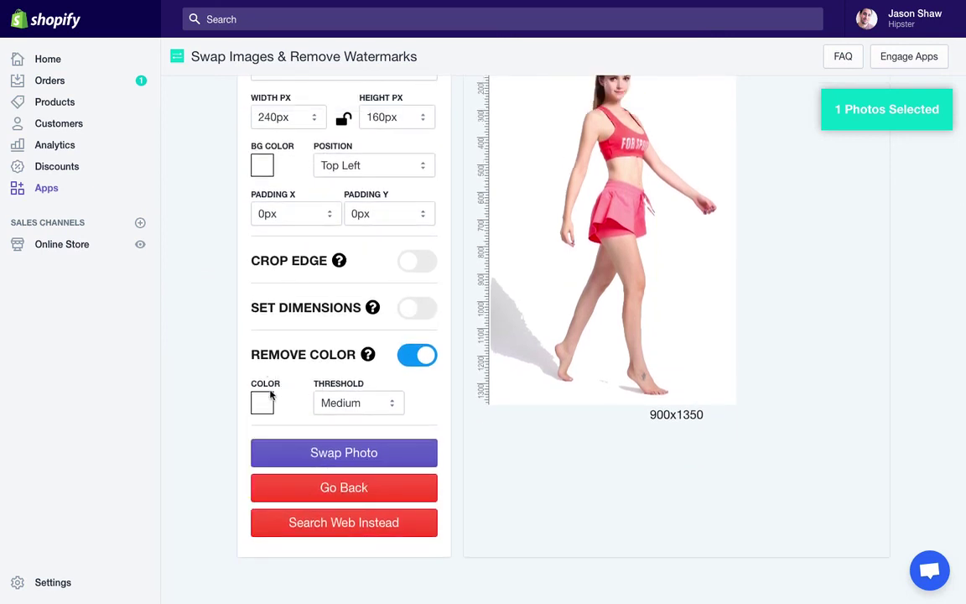
pyautogui.click(269, 398)
pyautogui.scroll(-1, 263, 404)
pyautogui.click(514, 281)
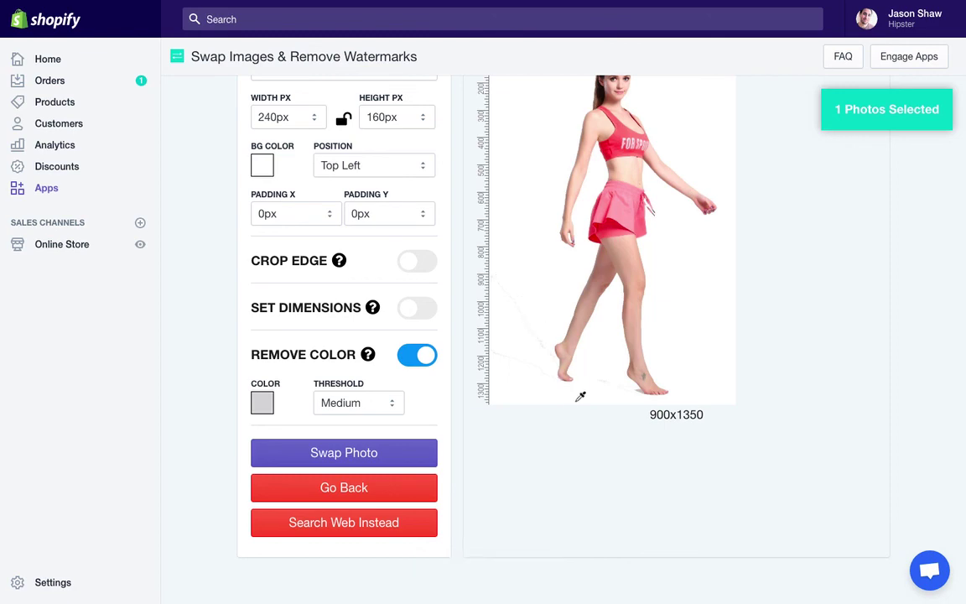
pyautogui.click(347, 453)
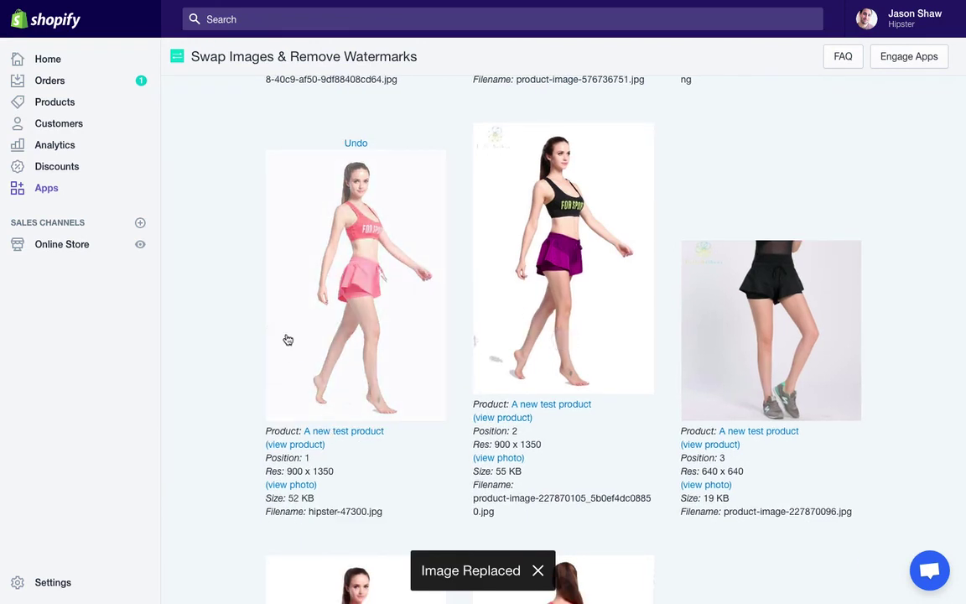
# Step: Reopen the edited pink sportswear photo at position 1 in the editor and turn off its cover layer
pyautogui.click(320, 357)
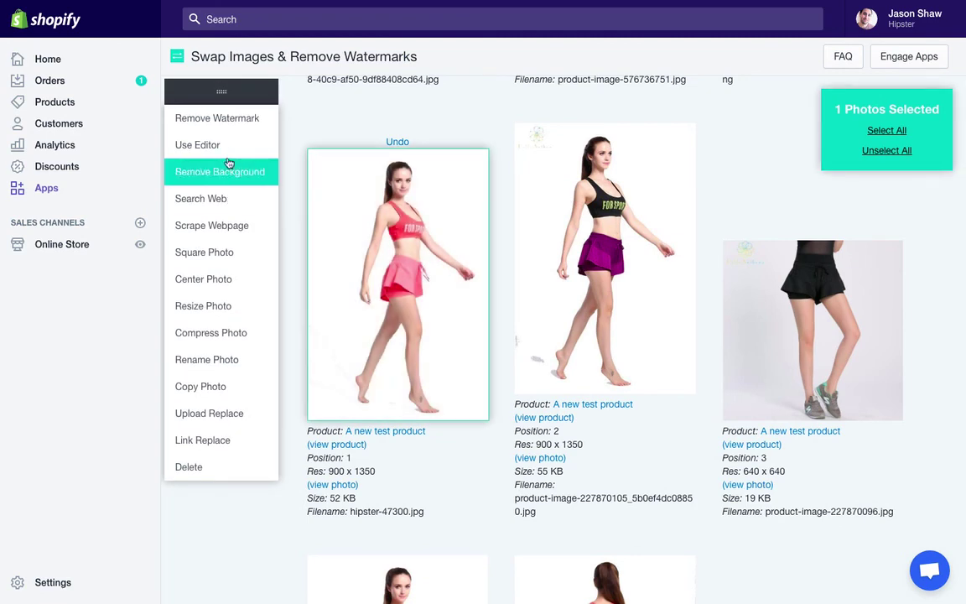
pyautogui.click(222, 147)
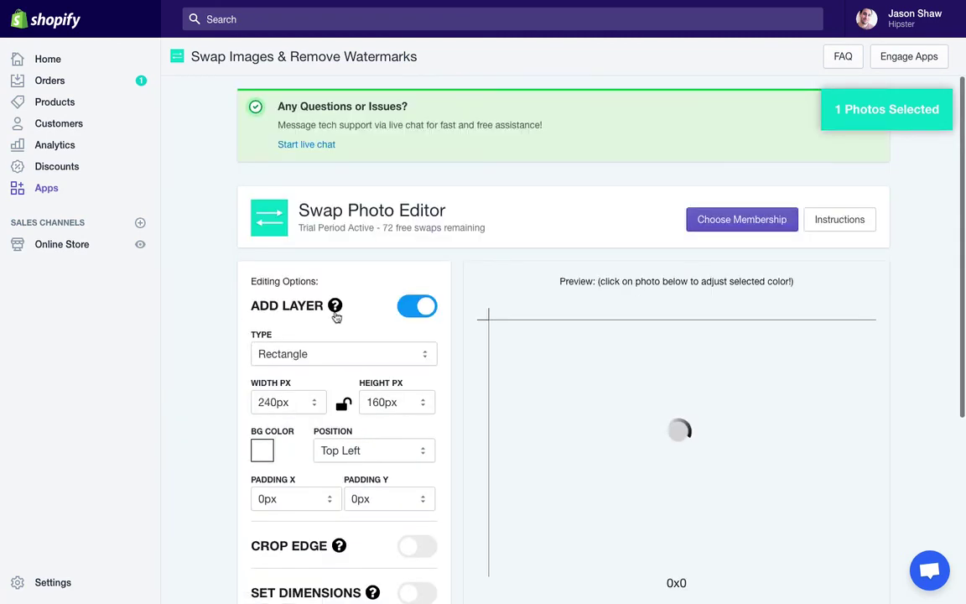
pyautogui.scroll(-3, 336, 316)
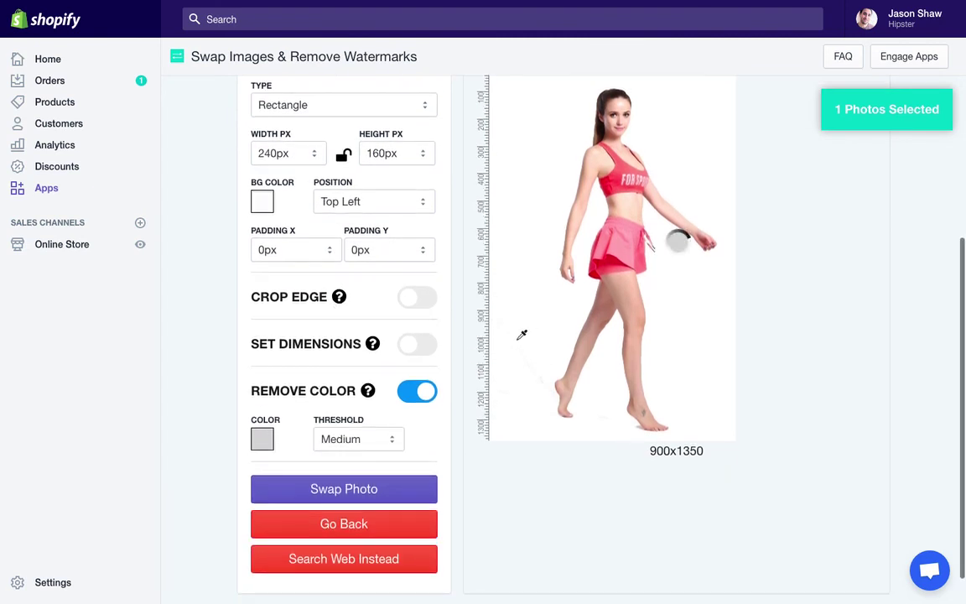
pyautogui.click(520, 335)
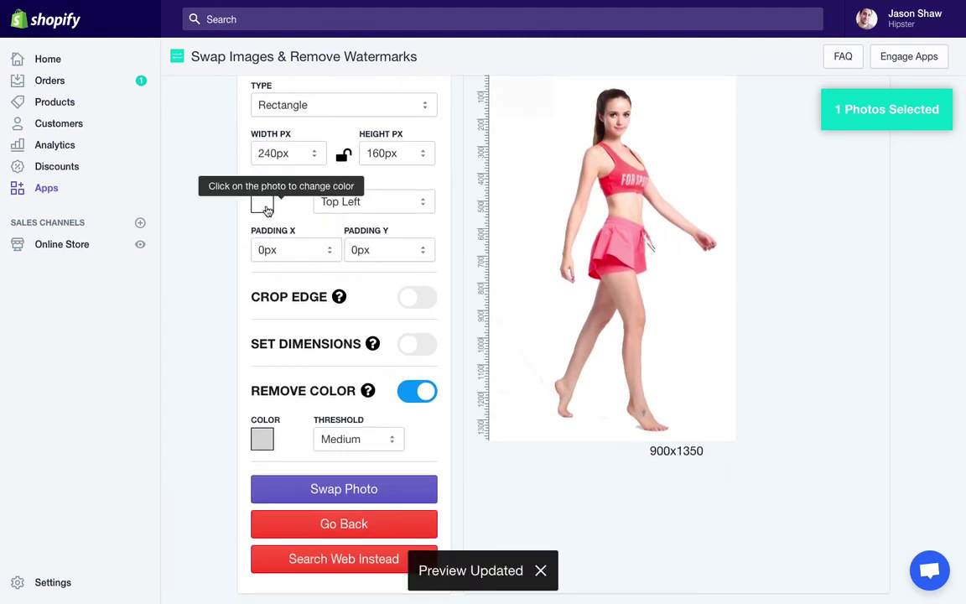
pyautogui.scroll(1, 414, 149)
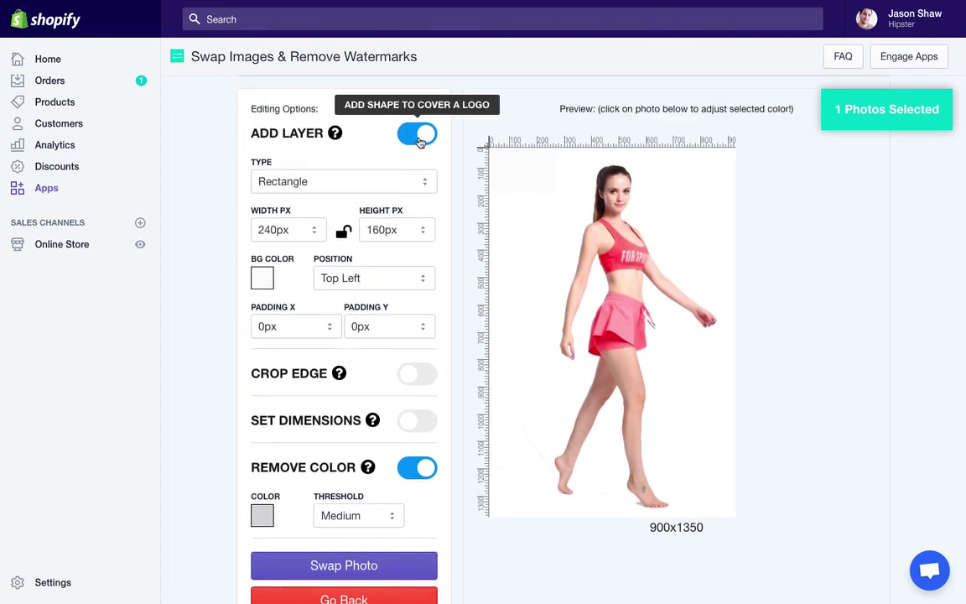
pyautogui.click(415, 139)
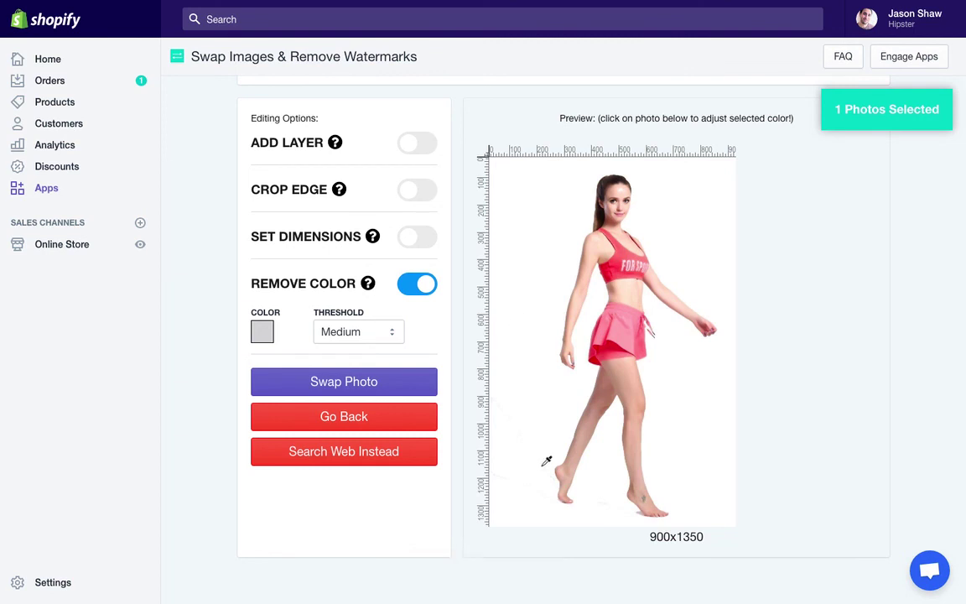
# Step: Sample the faint shadow outline near the model's feet as the color to remove, keep the threshold at Medium, and swap the photo
pyautogui.click(546, 461)
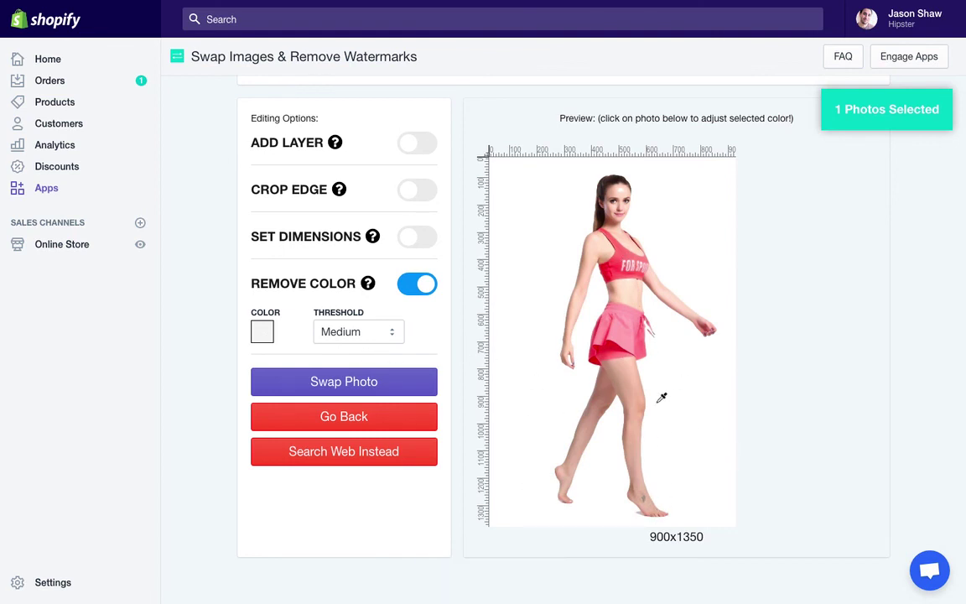
pyautogui.scroll(1, 661, 397)
pyautogui.scroll(-1, 661, 398)
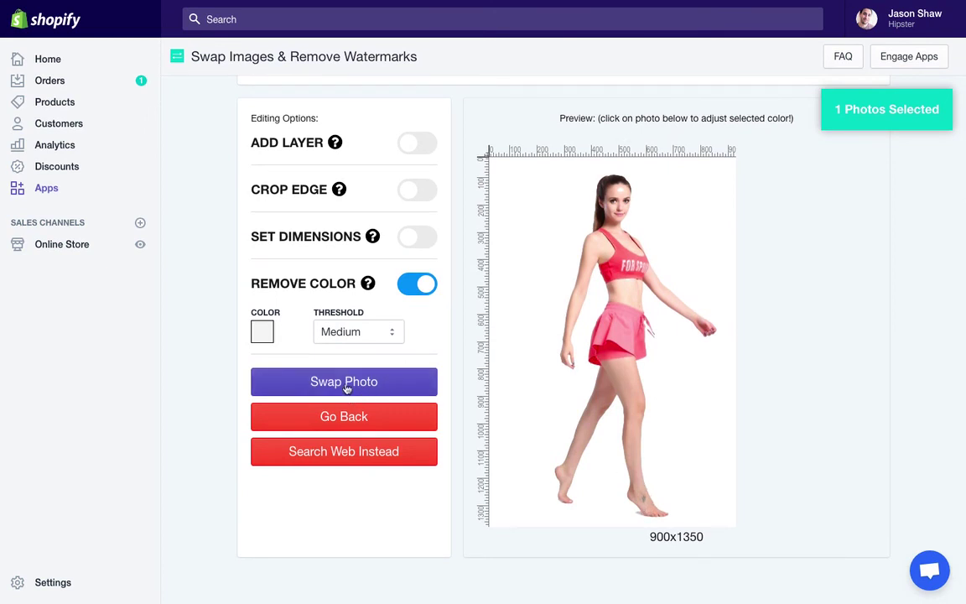
pyautogui.click(371, 337)
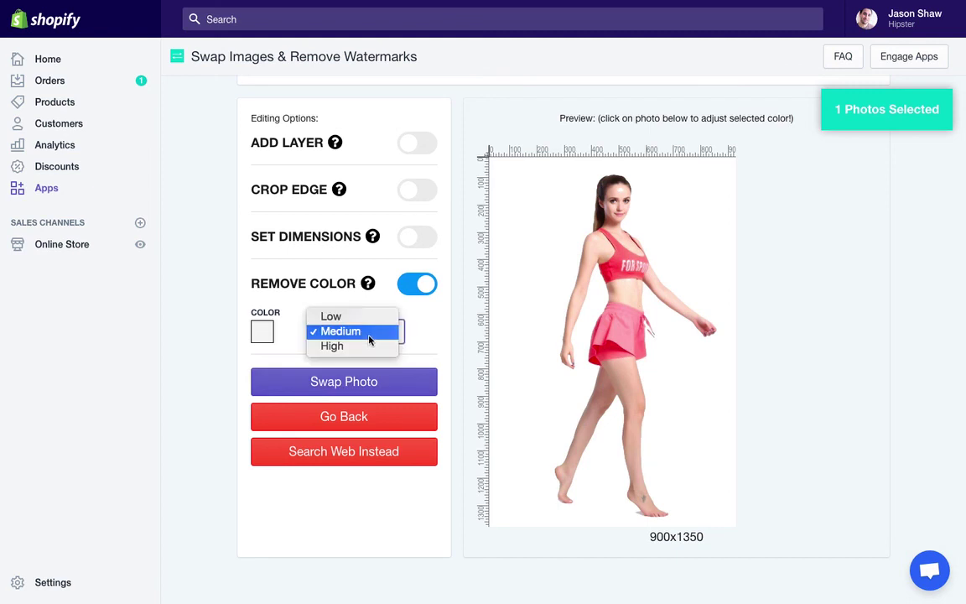
pyautogui.click(300, 312)
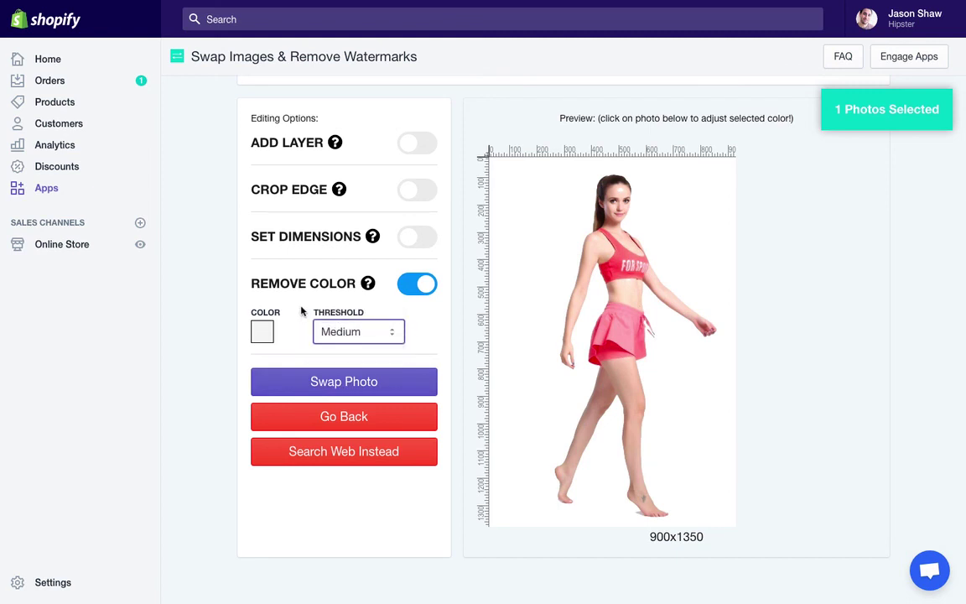
pyautogui.click(362, 381)
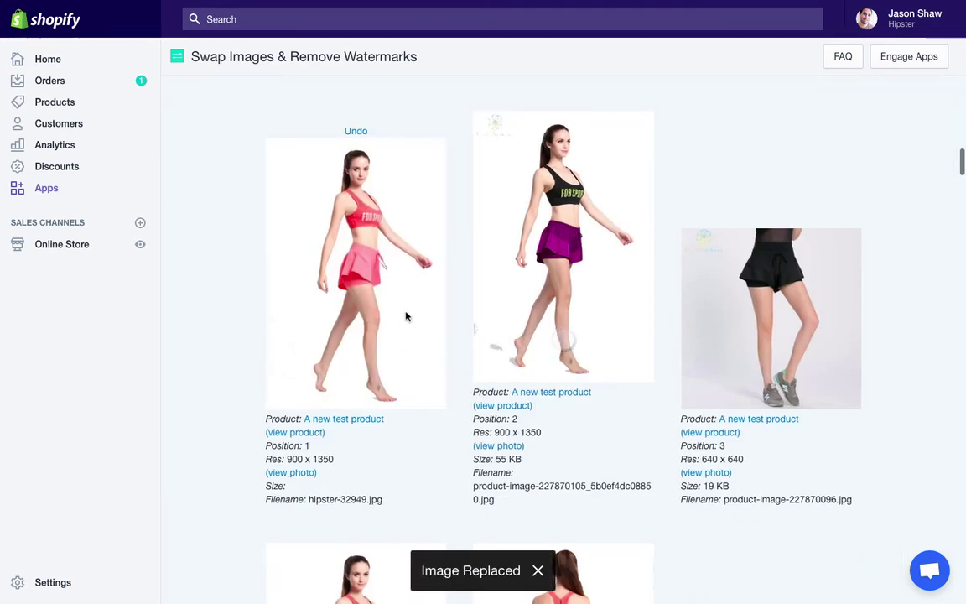
# Step: Browse the product photos around A new test product, Blue Superman Baseball Cap, Botified! Facebook Private Replies and 501 Denim Fashion Cap
pyautogui.scroll(-2, 780, 368)
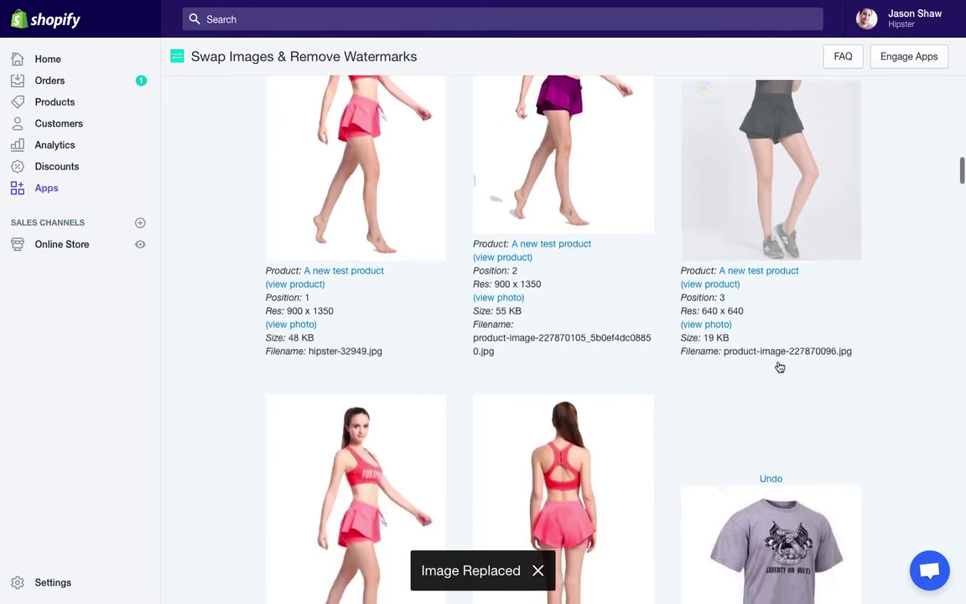
pyautogui.scroll(-2, 780, 368)
pyautogui.scroll(5, 780, 367)
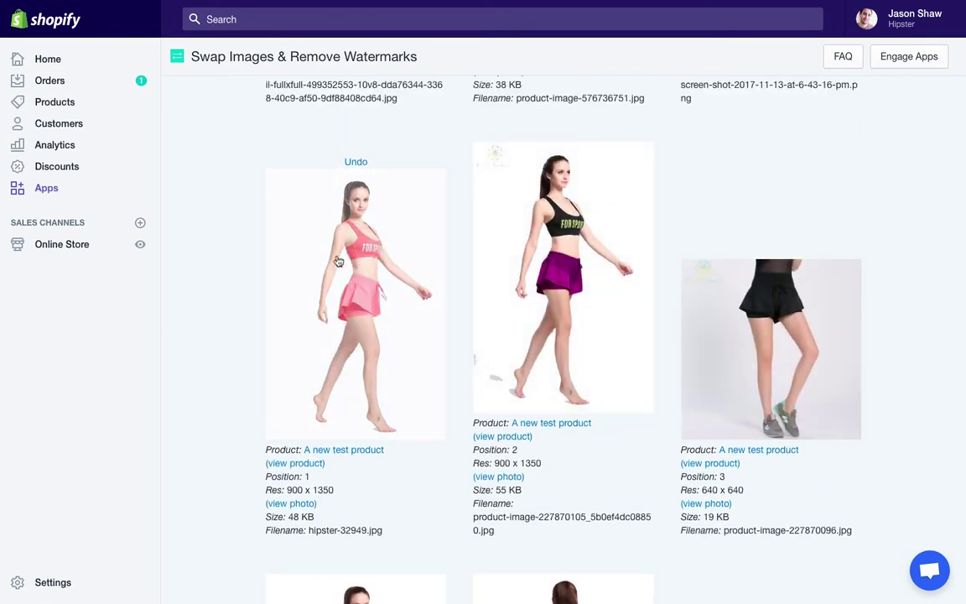
pyautogui.scroll(-1, 400, 365)
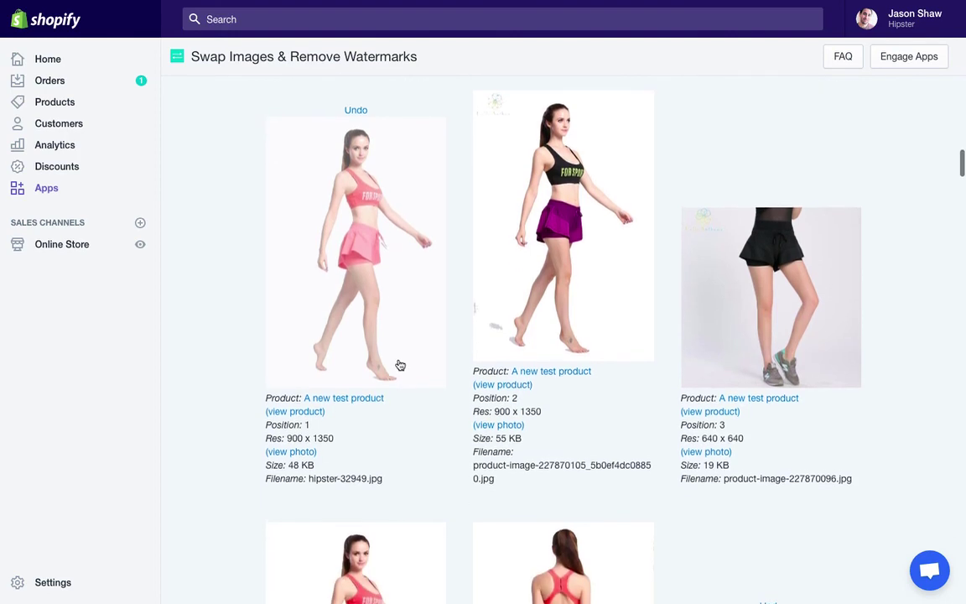
pyautogui.scroll(-3, 400, 364)
pyautogui.scroll(-10, 400, 365)
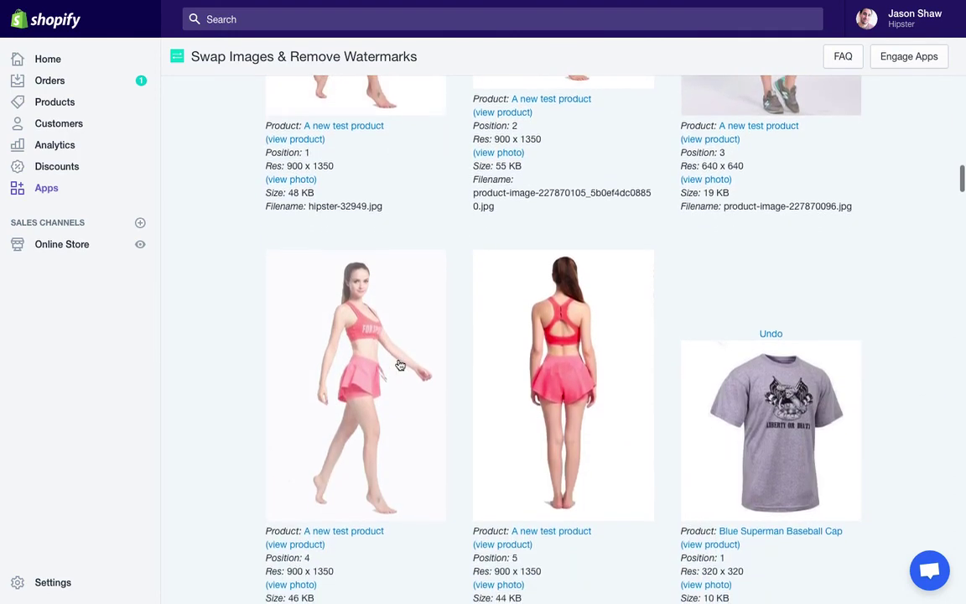
pyautogui.scroll(-5, 400, 363)
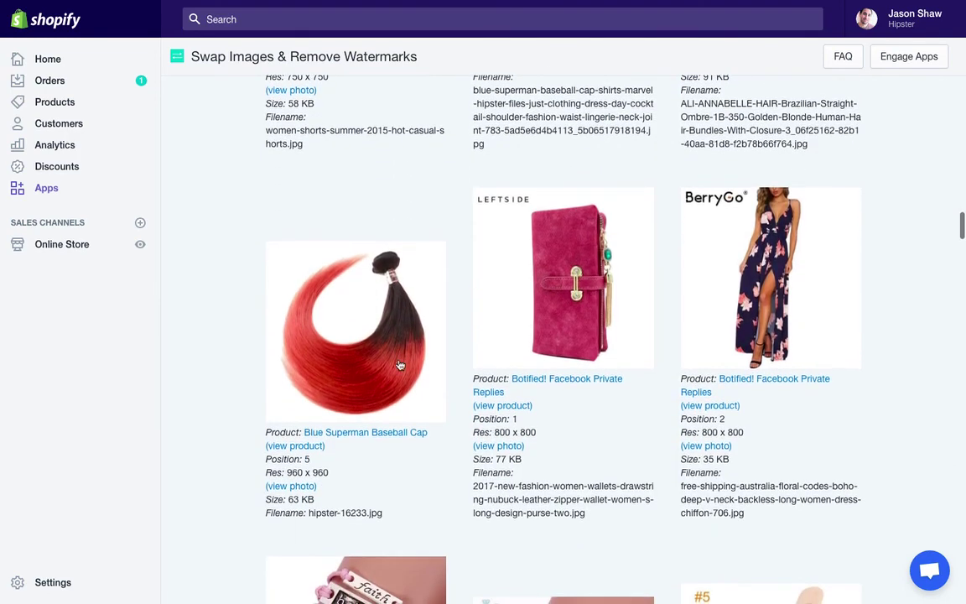
pyautogui.scroll(-6, 401, 365)
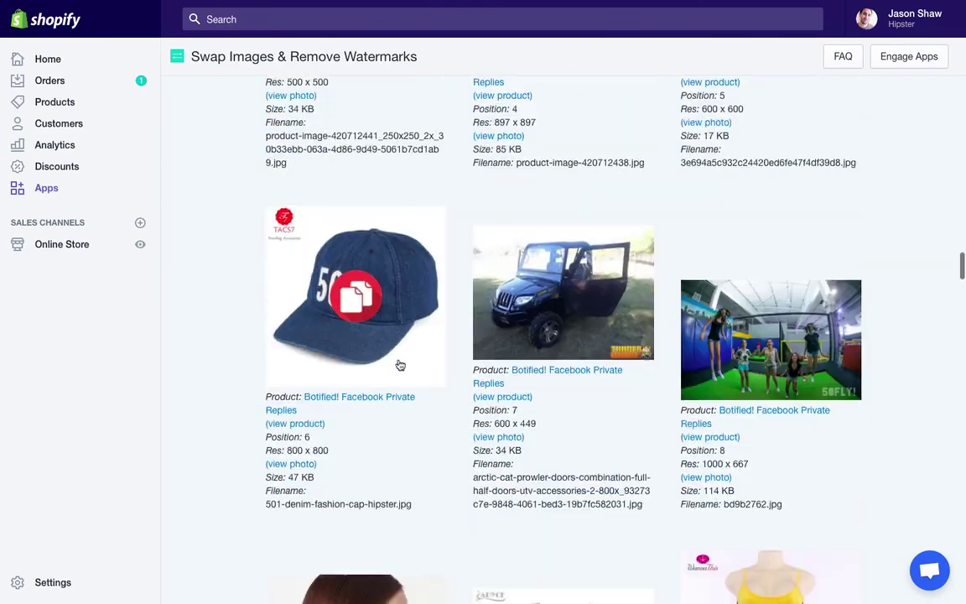
pyautogui.scroll(10, 400, 365)
pyautogui.scroll(15, 400, 365)
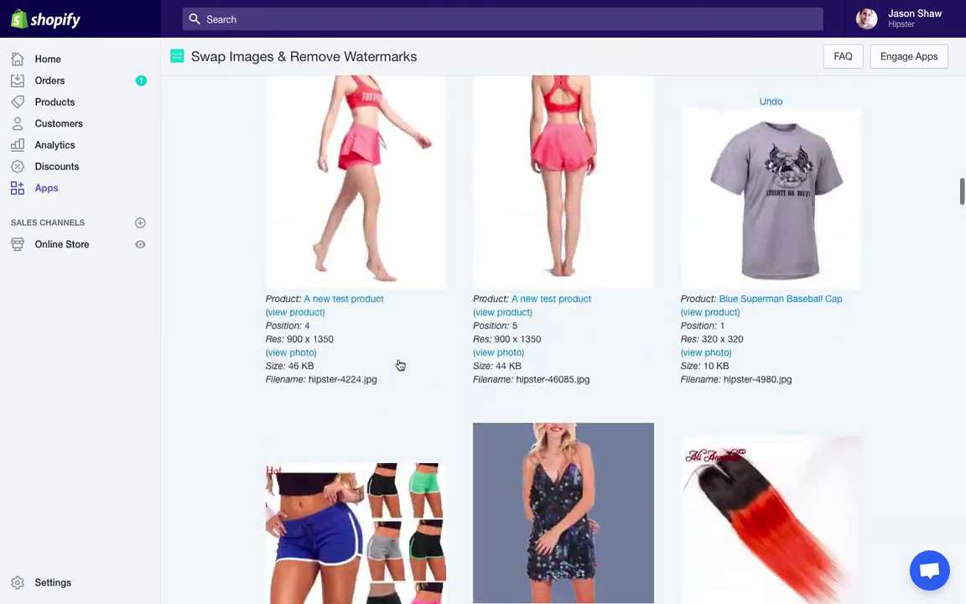
pyautogui.scroll(-10, 400, 363)
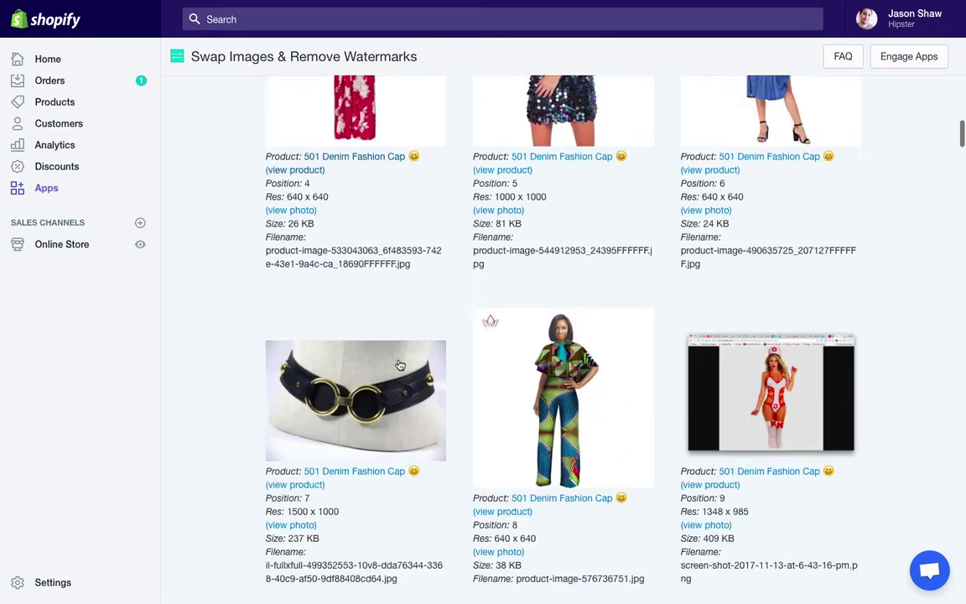
# Step: Open the nurse costume screenshot photo at position 9 of 501 Denim Fashion Cap in the editor and turn off color removal
pyautogui.scroll(10, 400, 365)
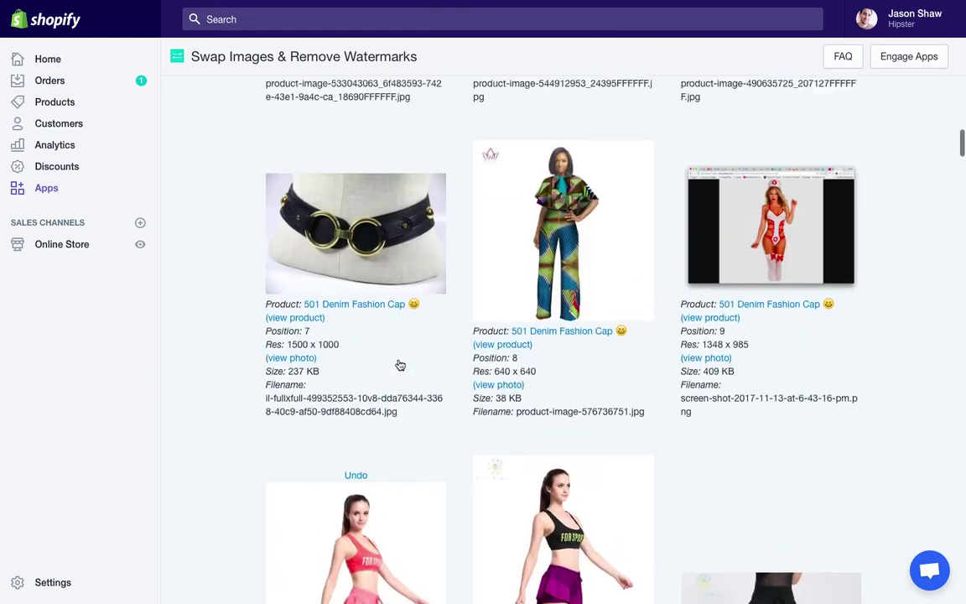
pyautogui.scroll(-1, 359, 323)
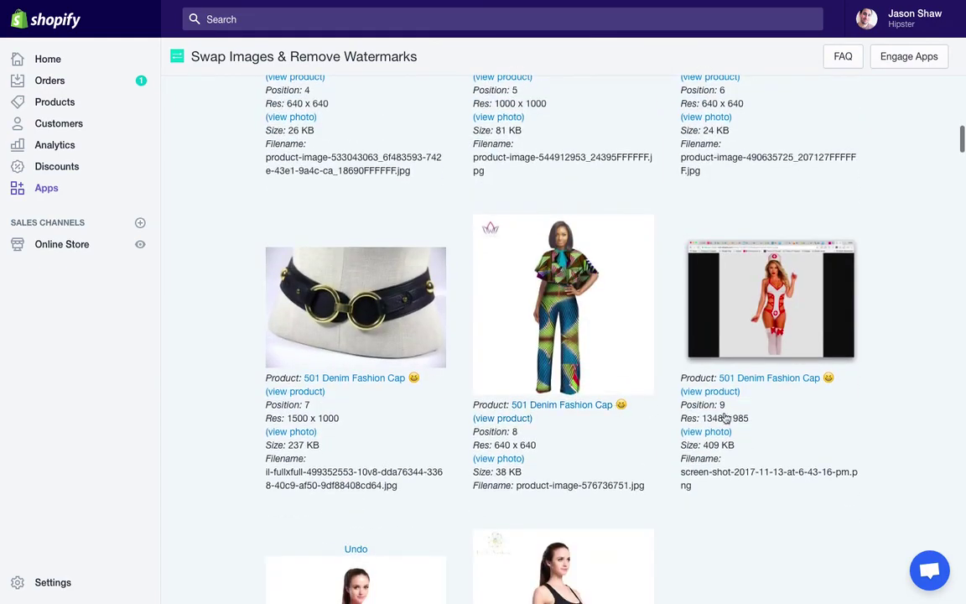
pyautogui.click(767, 311)
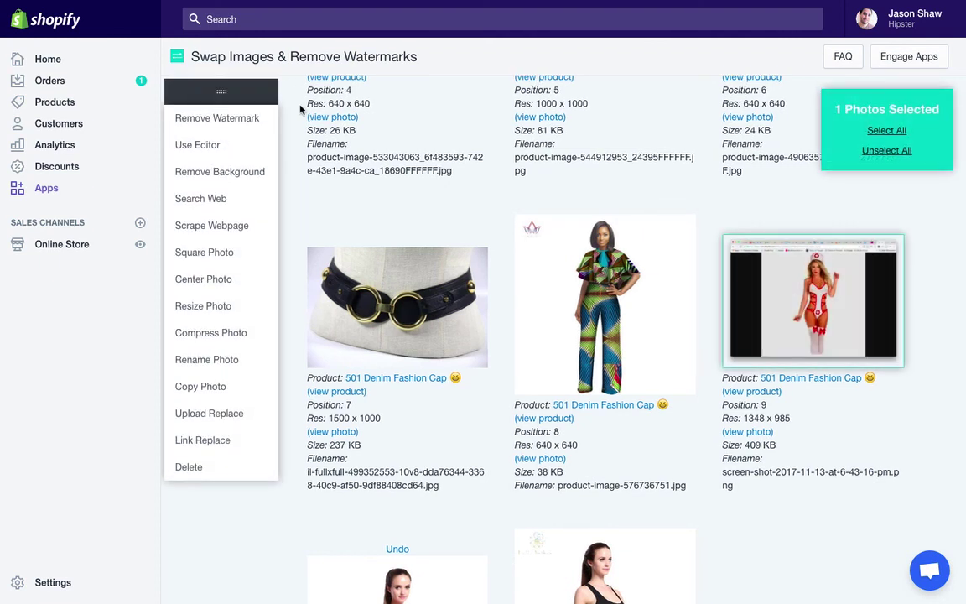
pyautogui.click(237, 147)
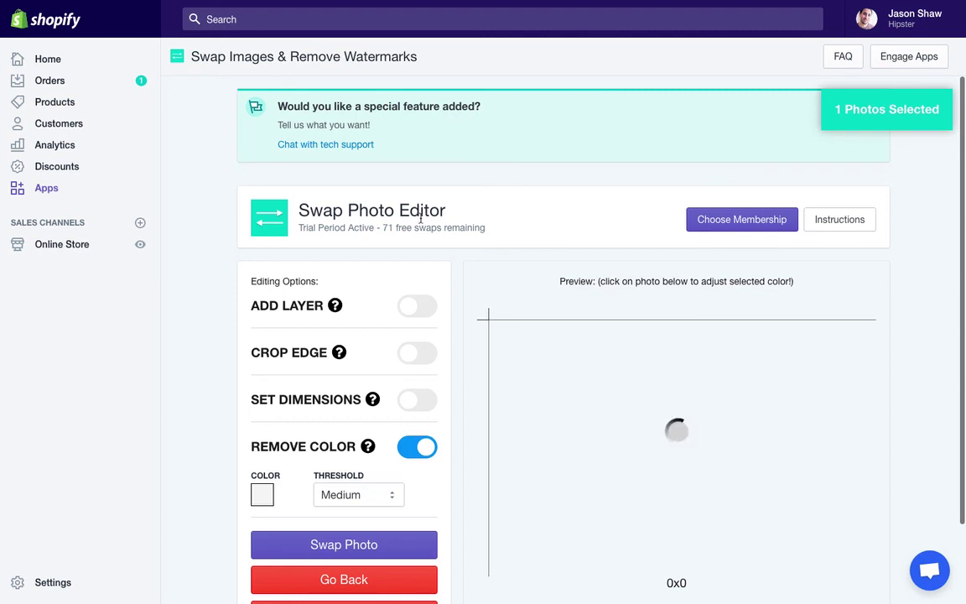
pyautogui.scroll(-3, 658, 278)
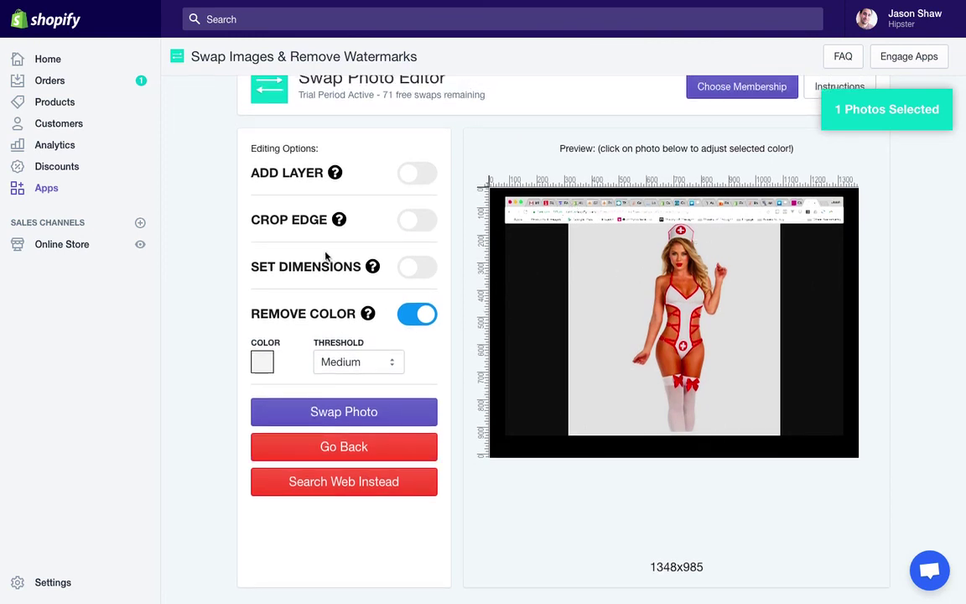
pyautogui.click(419, 313)
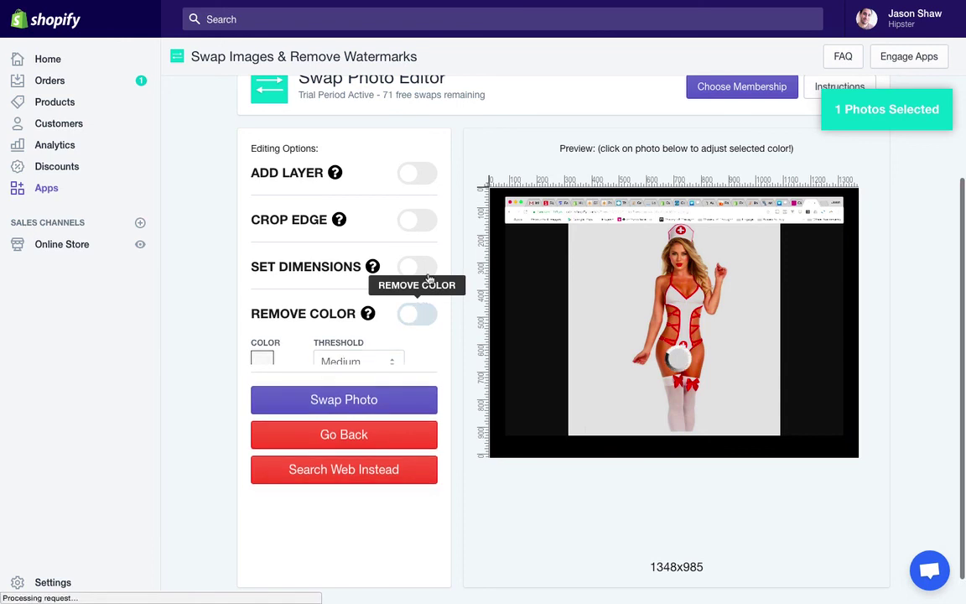
# Step: Turn on edge cropping for the nurse costume screenshot and set the centered crop size to 290px
pyautogui.click(424, 224)
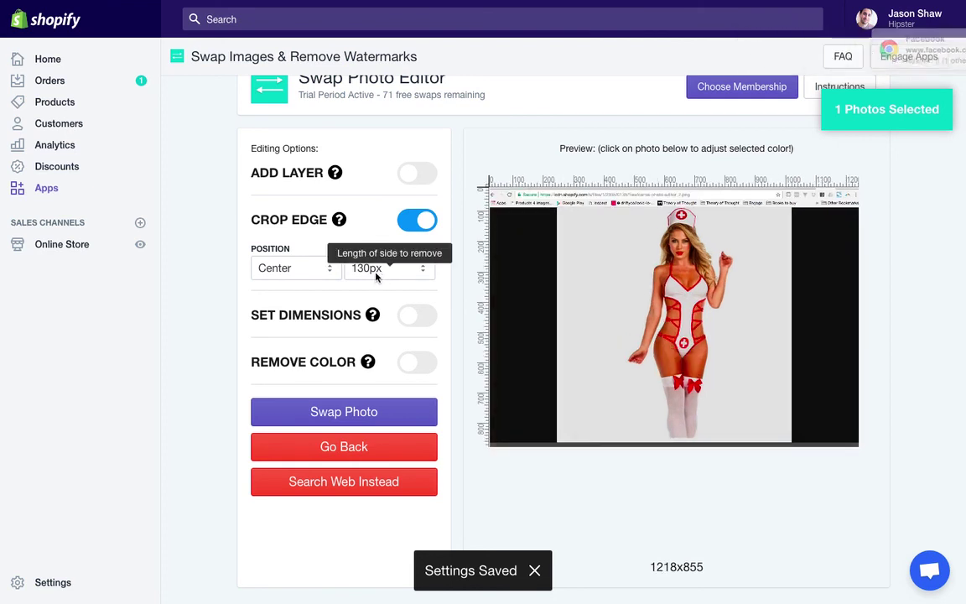
pyautogui.click(365, 268)
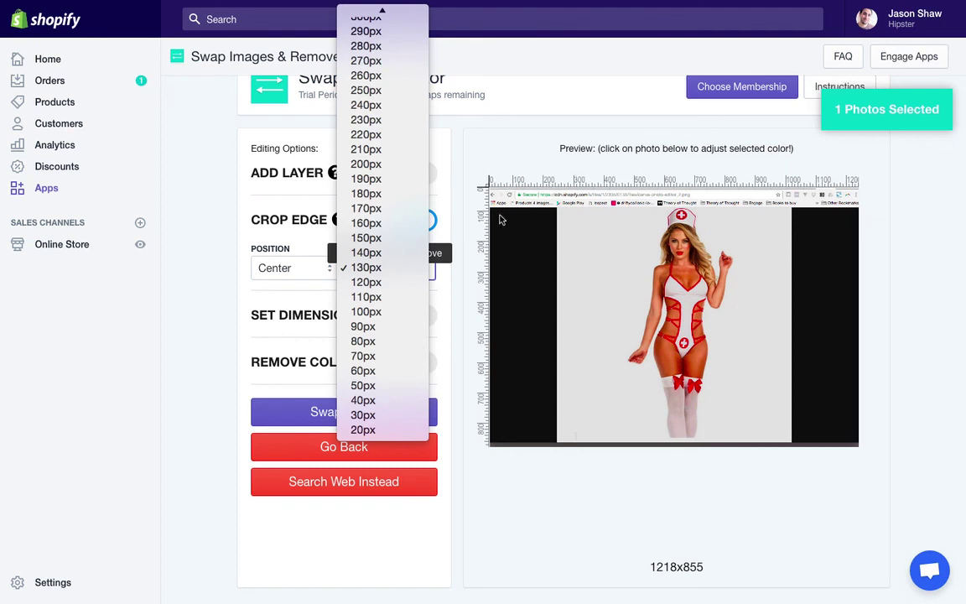
pyautogui.click(302, 272)
pyautogui.click(354, 268)
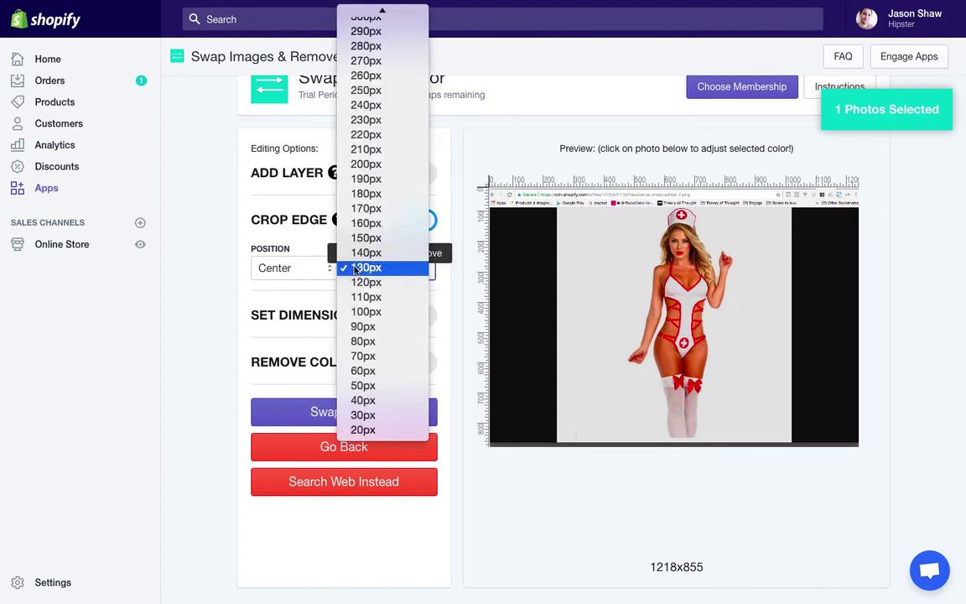
pyautogui.click(367, 31)
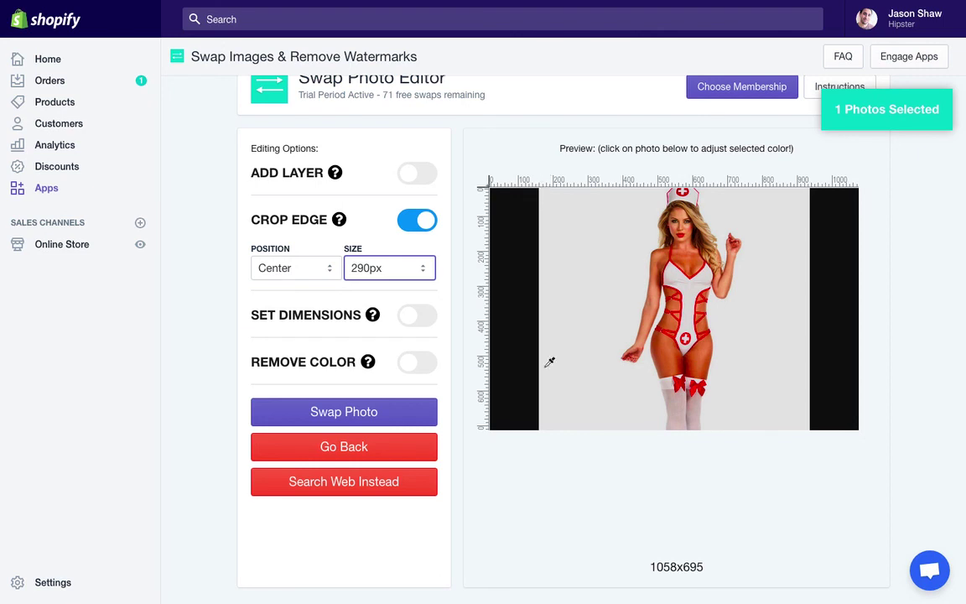
# Step: Change the crop position to Left to try trimming the screenshot's black side border
pyautogui.scroll(1, 554, 316)
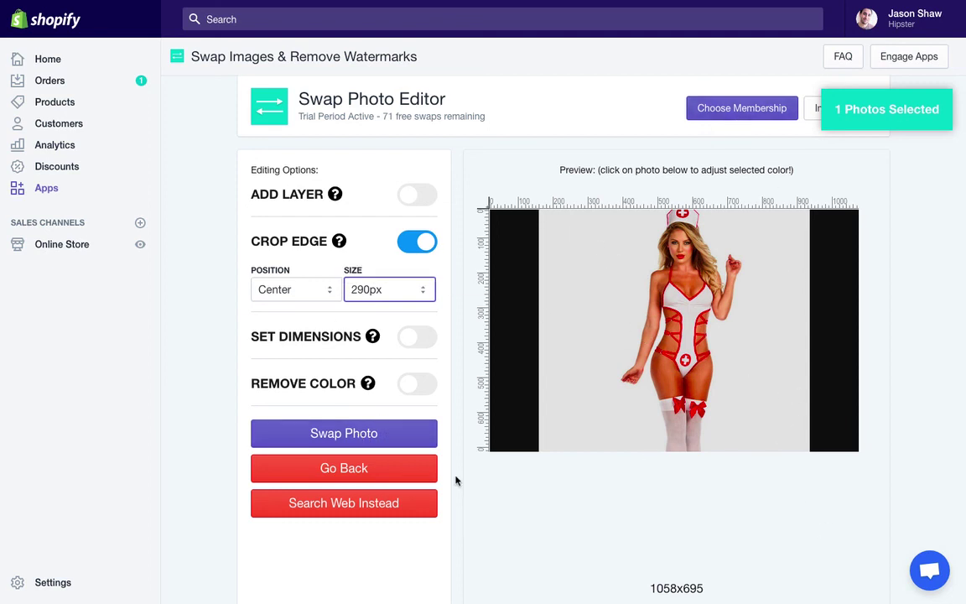
pyautogui.click(293, 290)
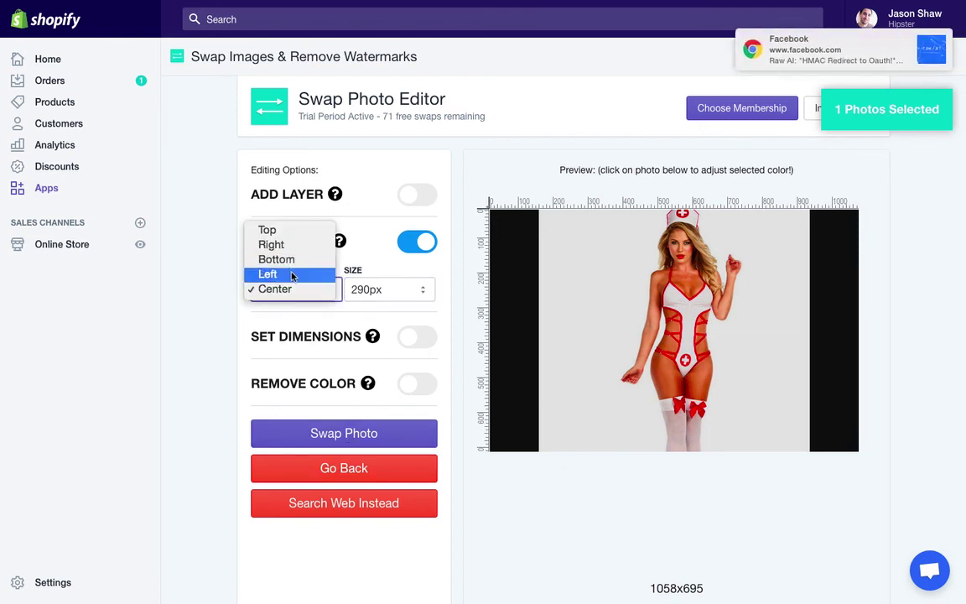
pyautogui.click(293, 274)
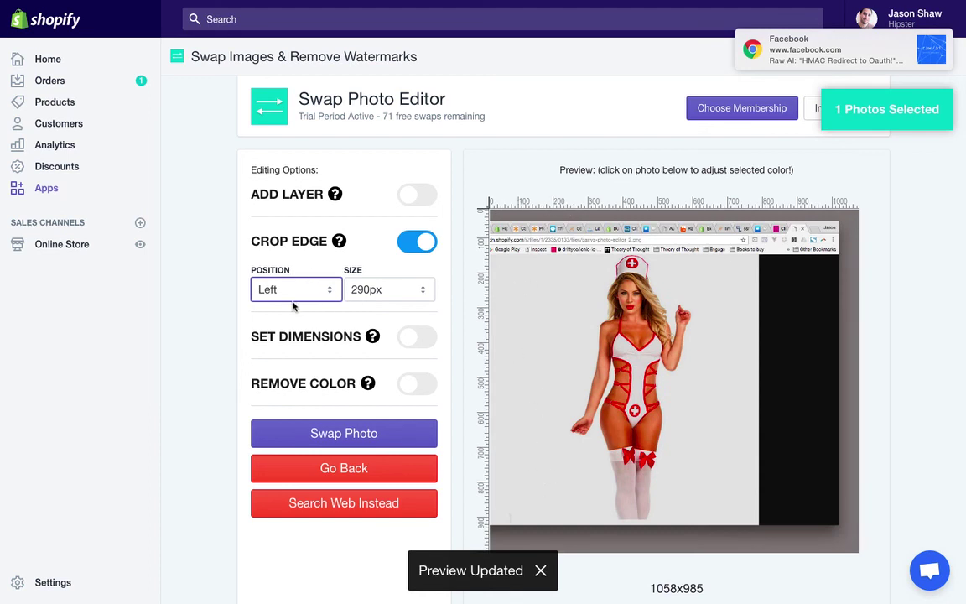
# Step: Search the web for the nurse costume photo instead of editing it, and try replacing the original with an 800x800 single-model result
pyautogui.click(346, 503)
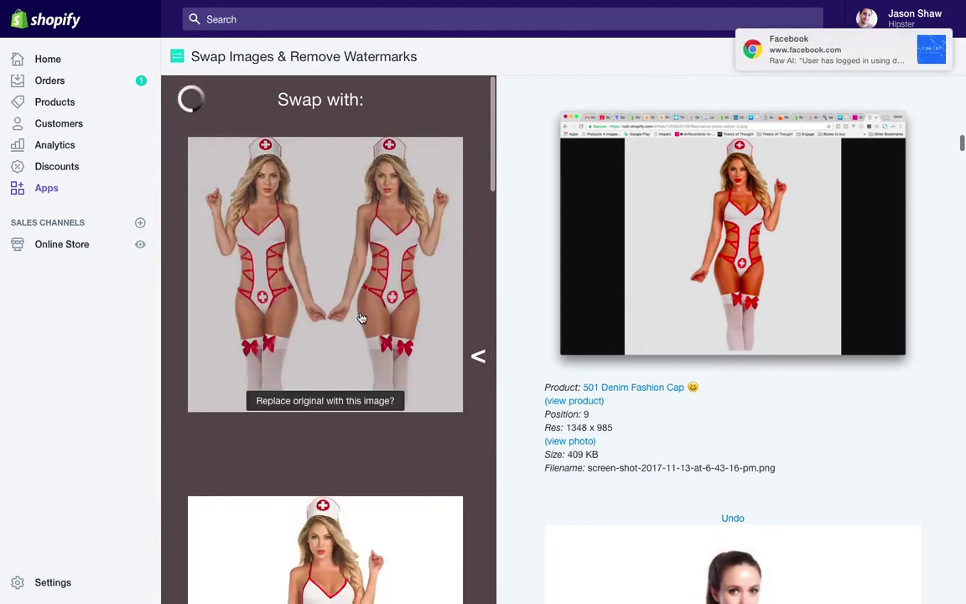
pyautogui.scroll(-4, 362, 318)
pyautogui.scroll(4, 361, 318)
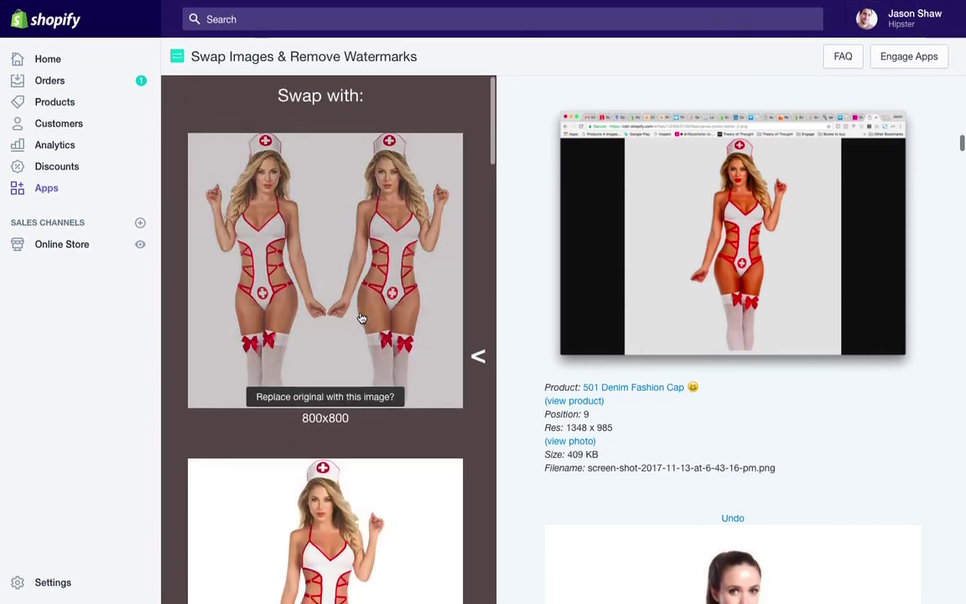
pyautogui.scroll(-3, 362, 318)
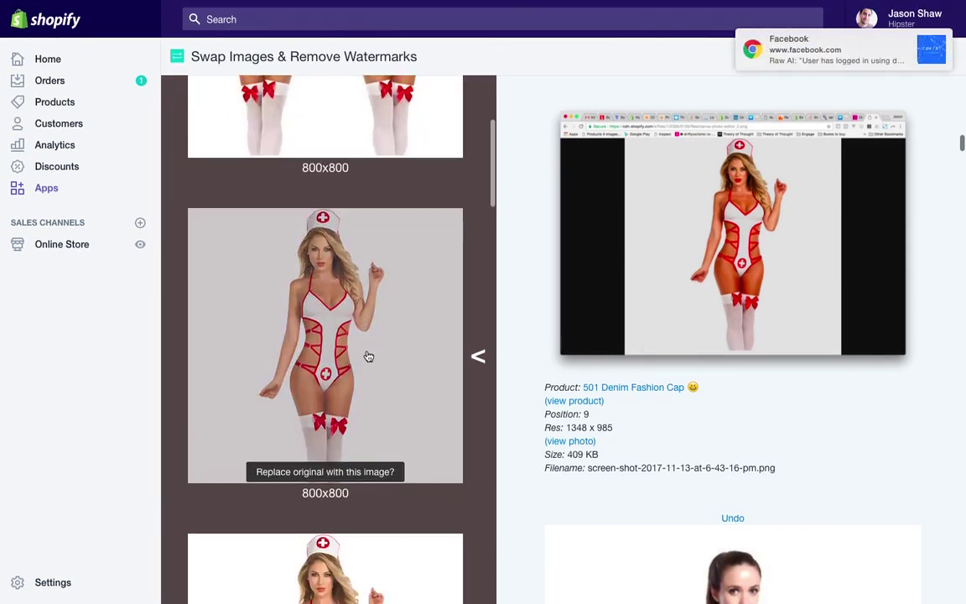
pyautogui.click(376, 342)
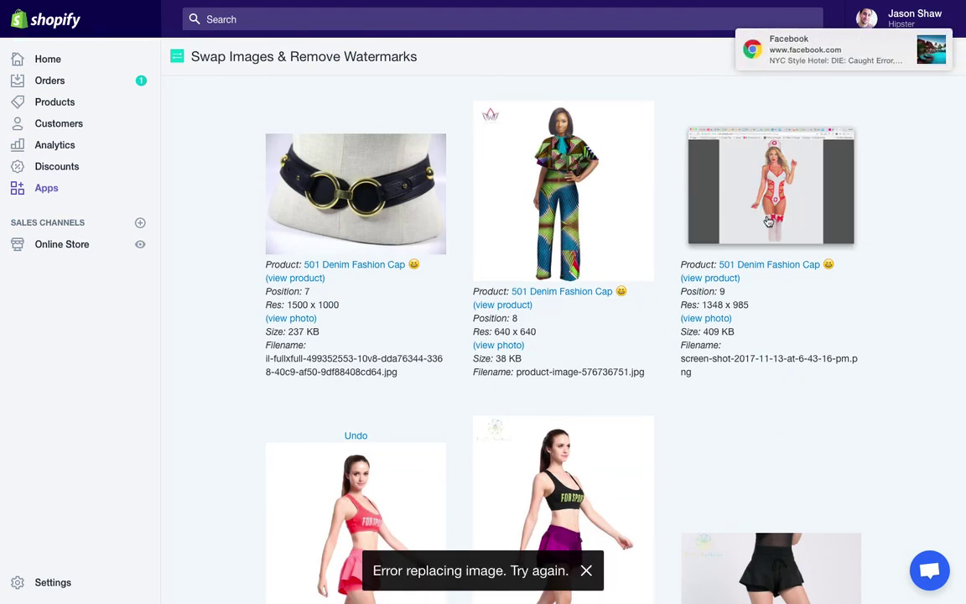
# Step: Search the web again for the nurse costume photo at position 9 and replace it with an 800x800 single-model image
pyautogui.click(769, 185)
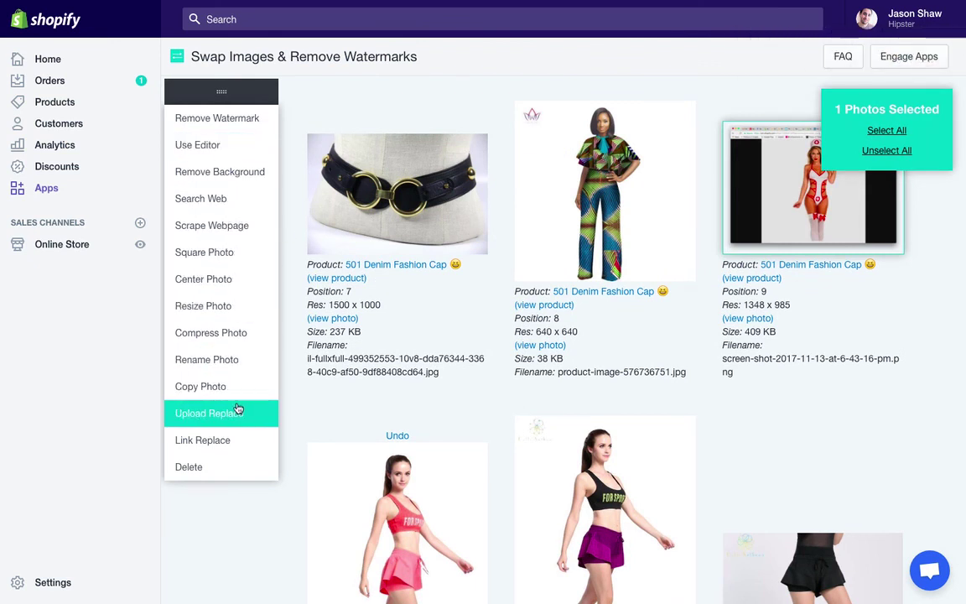
pyautogui.click(217, 207)
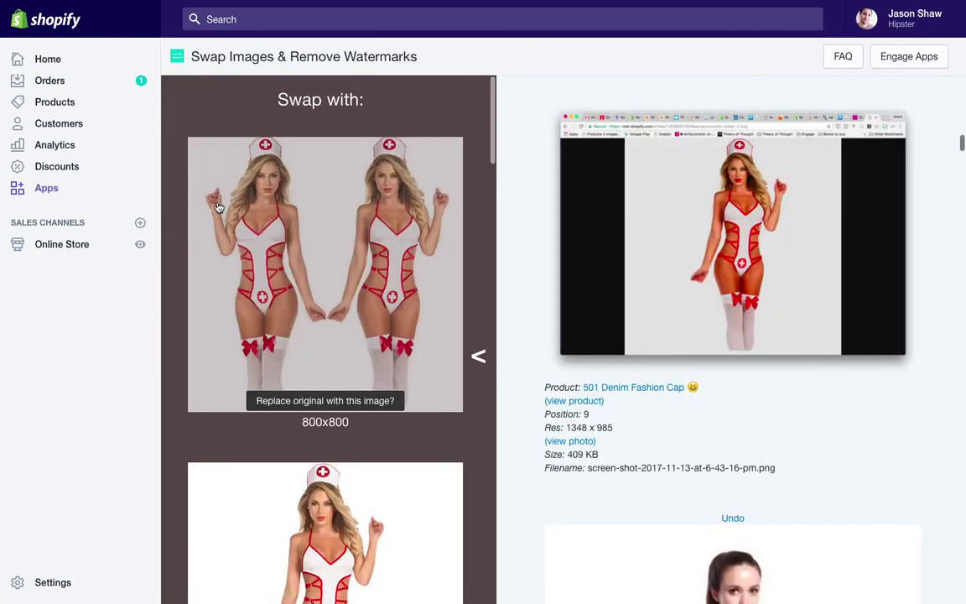
pyautogui.scroll(-3, 332, 297)
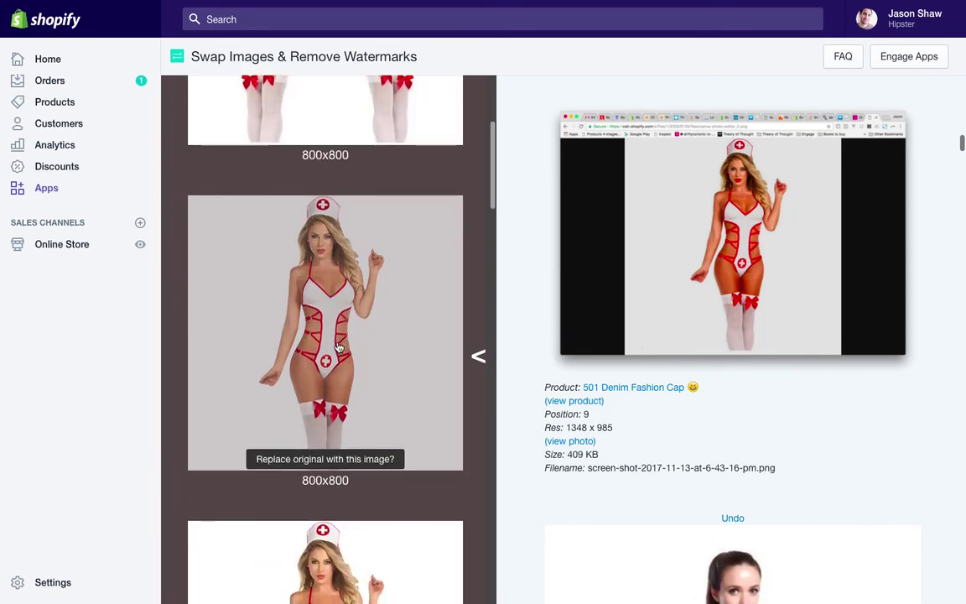
pyautogui.moveTo(434, 296)
pyautogui.scroll(2, 434, 295)
pyautogui.scroll(-1, 435, 299)
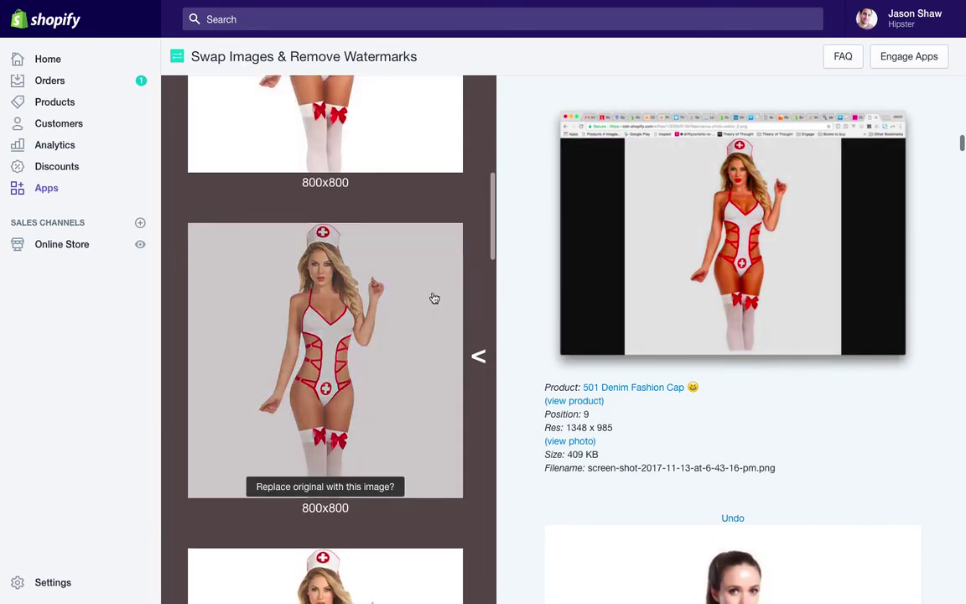
pyautogui.scroll(-5, 335, 325)
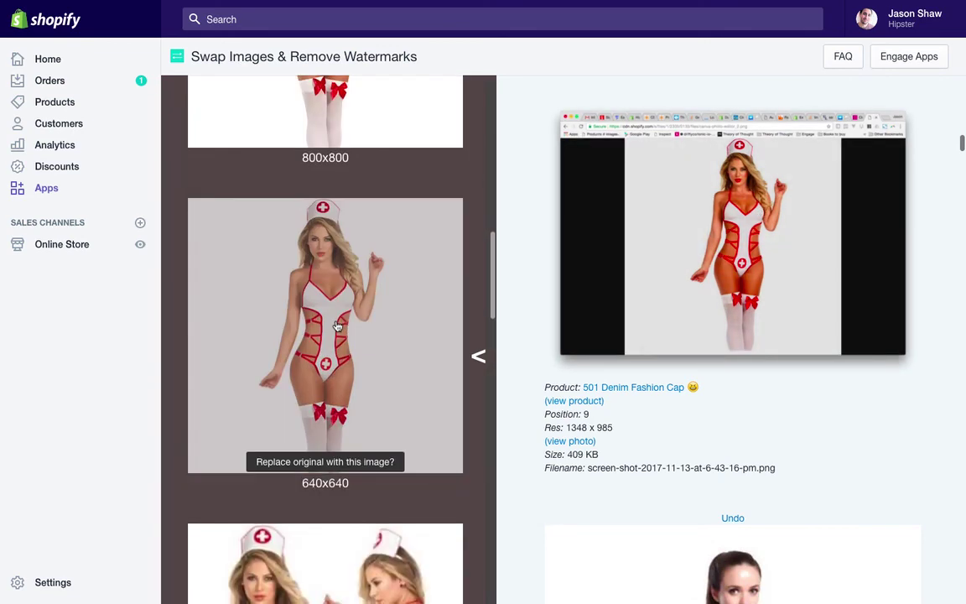
pyautogui.scroll(4, 333, 229)
pyautogui.click(334, 229)
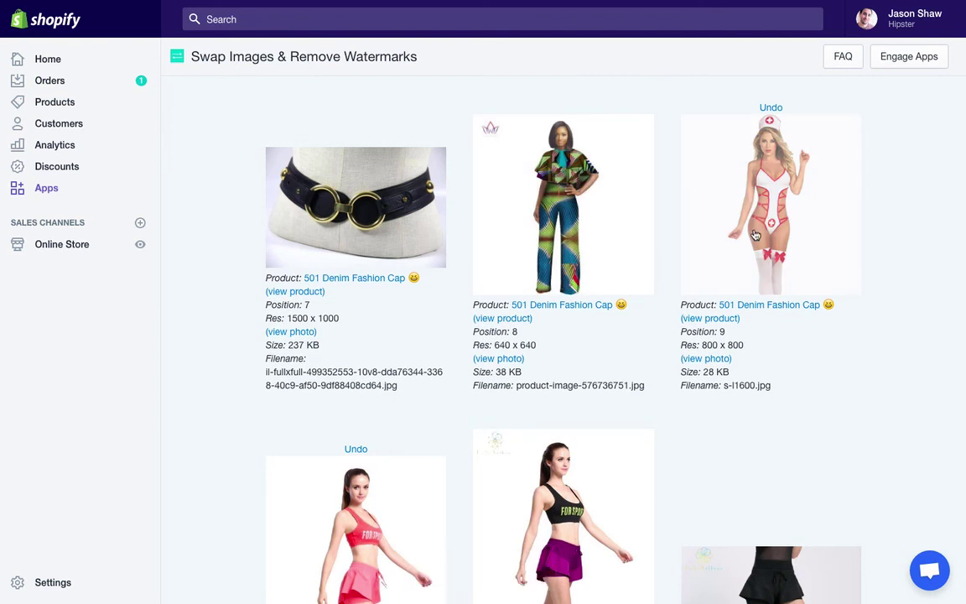
# Step: Search the web for alternatives to the replaced nurse costume photo, check the first results, and close the results
pyautogui.click(776, 217)
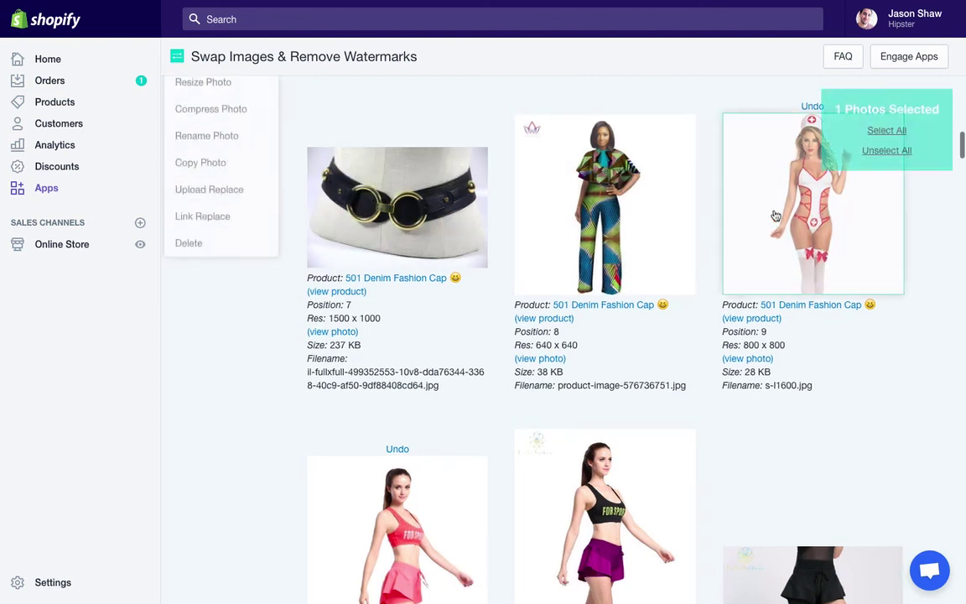
pyautogui.click(229, 204)
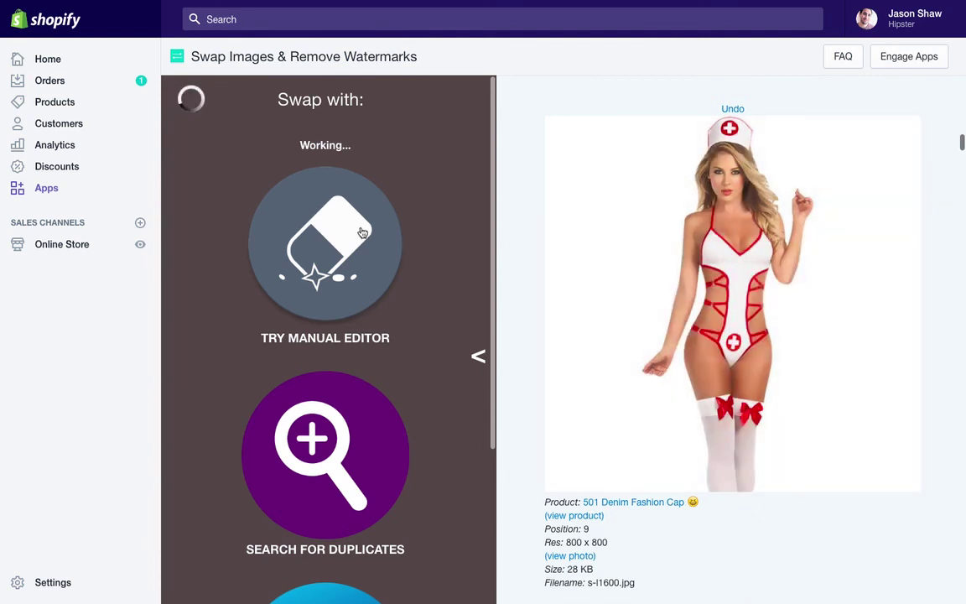
pyautogui.moveTo(387, 327)
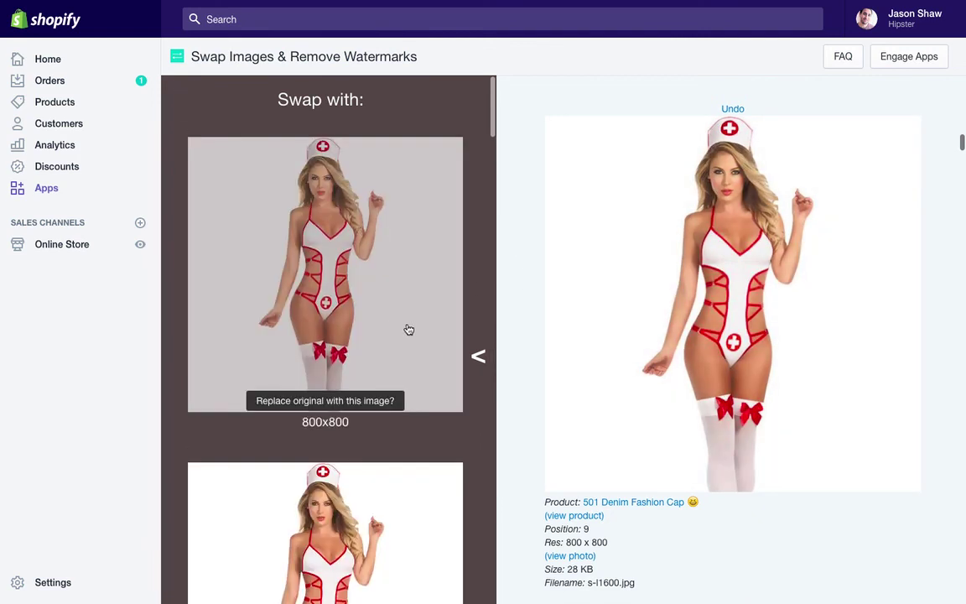
pyautogui.moveTo(290, 226); pyautogui.dragTo(377, 266)
pyautogui.click(479, 357)
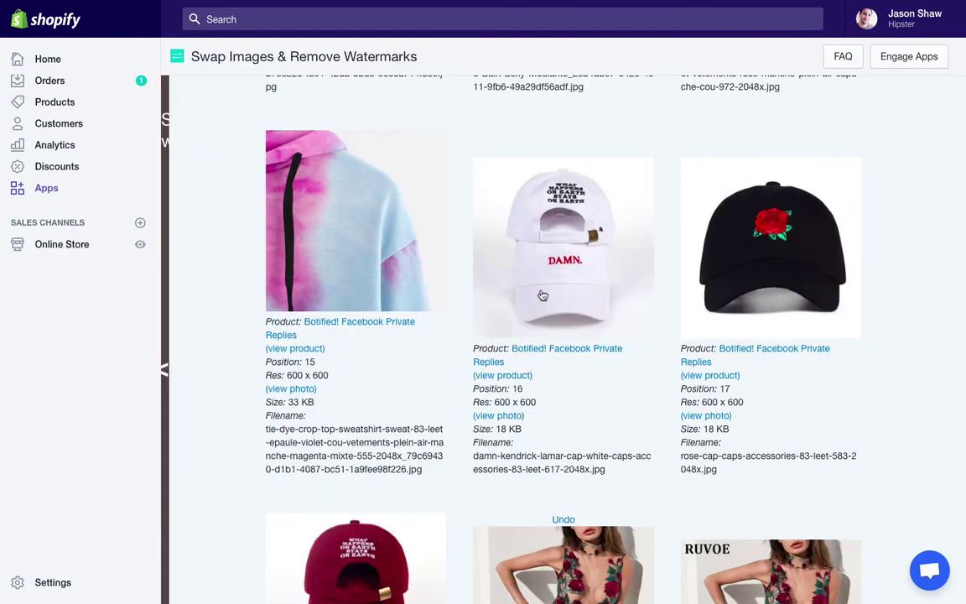
# Step: Open the Upload Replace file chooser for the red floral outfit photo at position 4 and cancel without choosing a file
pyautogui.scroll(20, 503, 277)
pyautogui.scroll(5, 579, 308)
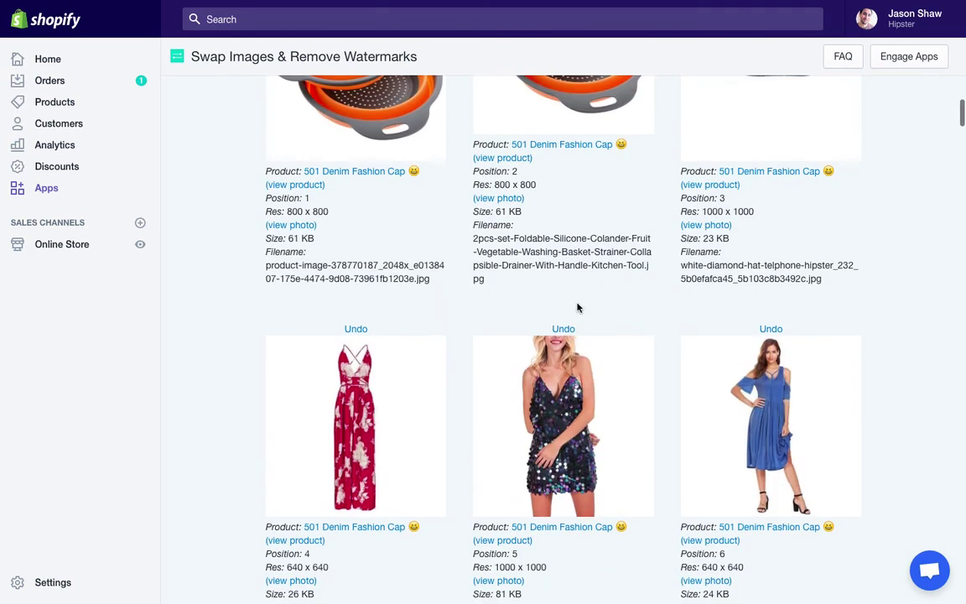
pyautogui.click(360, 388)
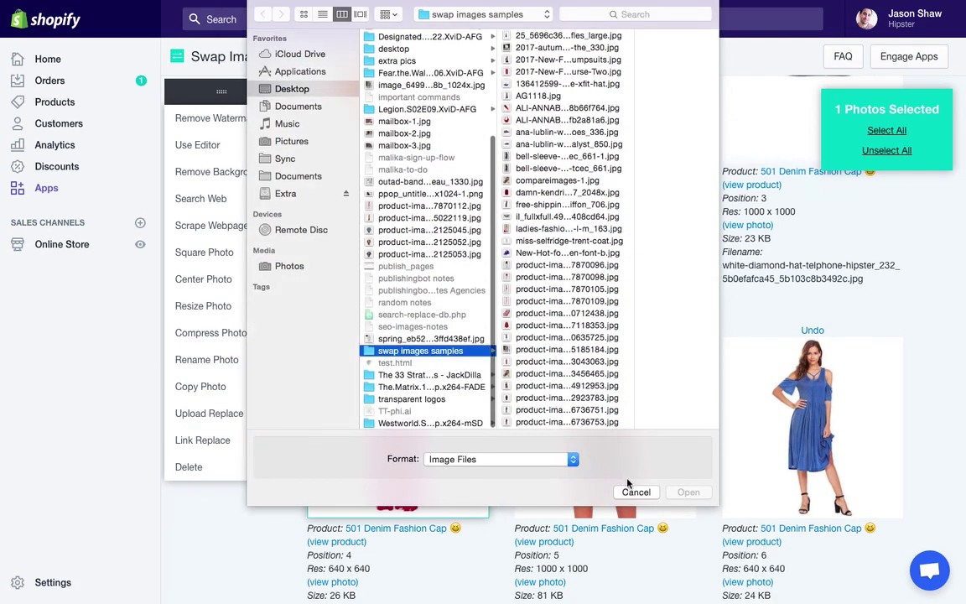
pyautogui.click(635, 492)
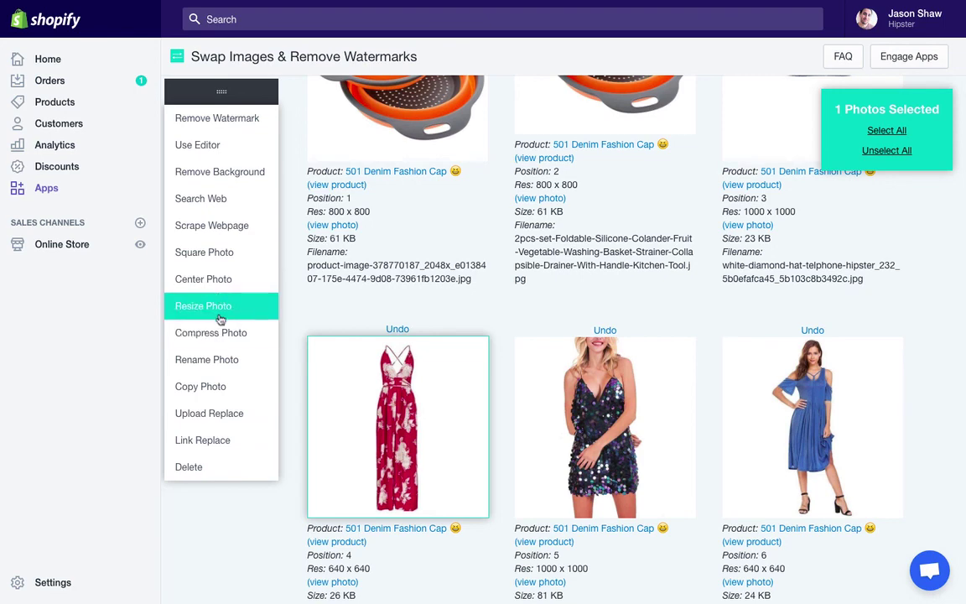
# Step: Open Link Replace for the red floral outfit photo, dismiss it, and unselect the photo
pyautogui.click(211, 443)
pyautogui.click(622, 374)
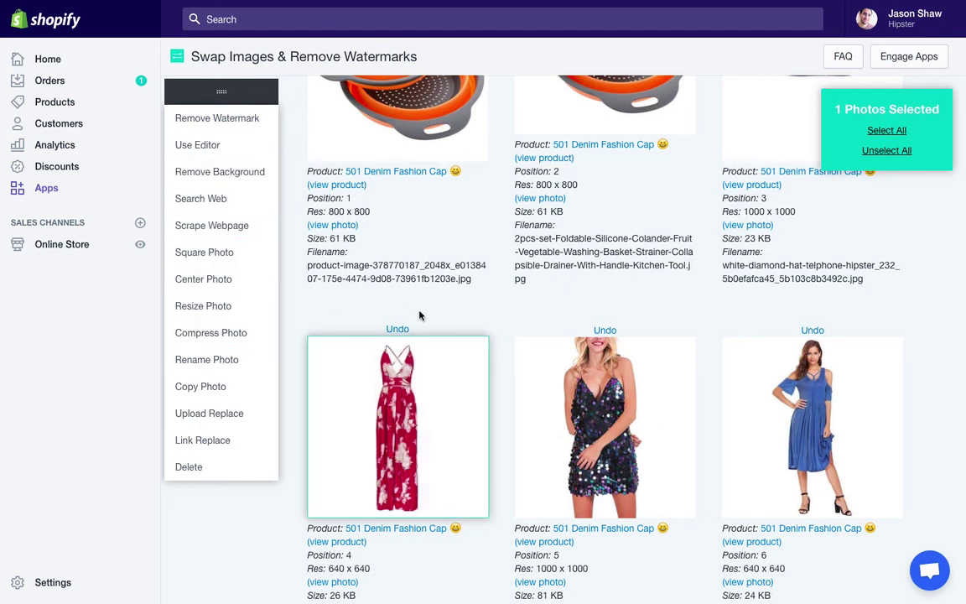
pyautogui.click(442, 389)
# Step: Look through the product photos down to the end of page 1 and return to the start of the list
pyautogui.scroll(-8, 491, 328)
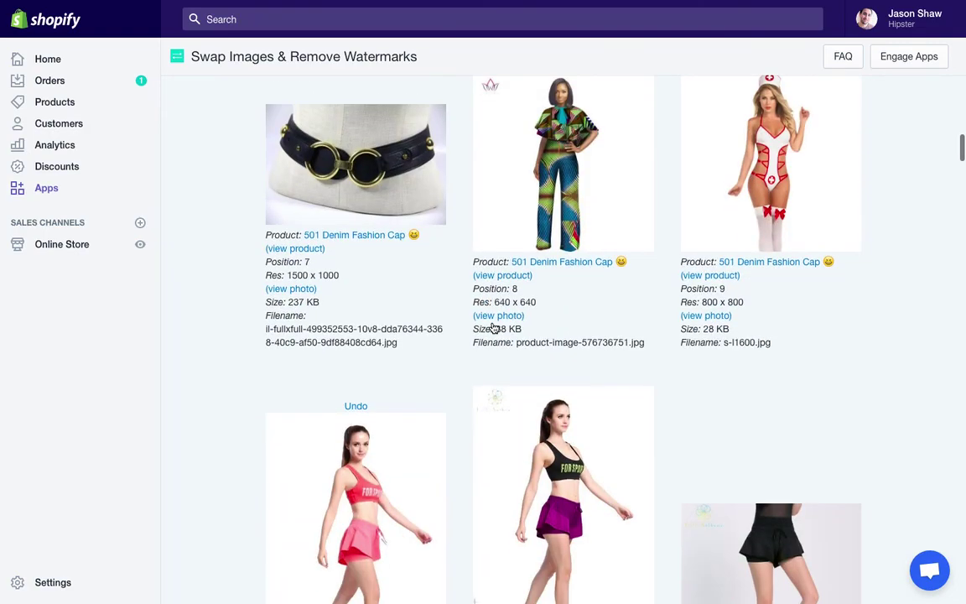
pyautogui.scroll(-15, 493, 328)
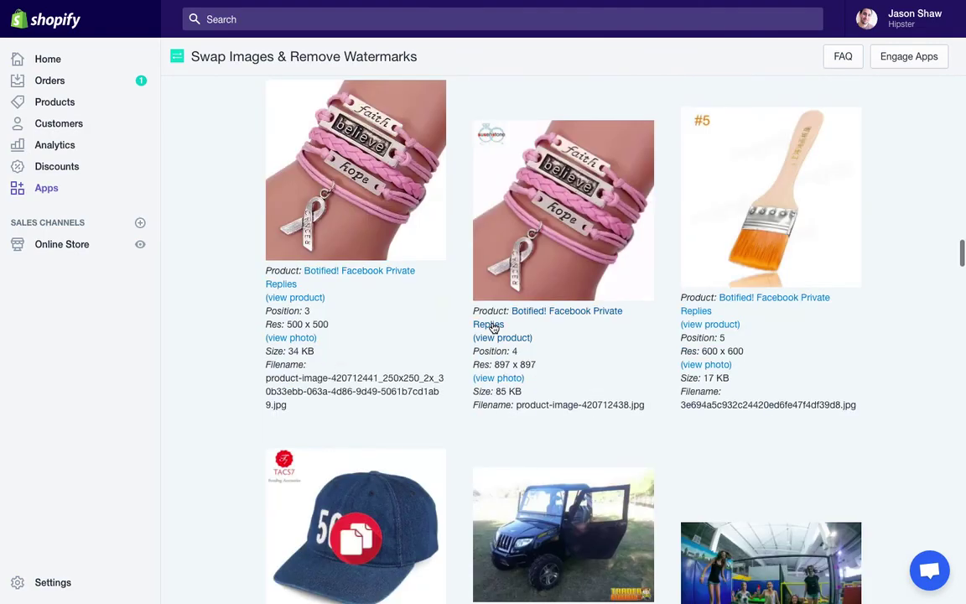
pyautogui.scroll(-12, 494, 328)
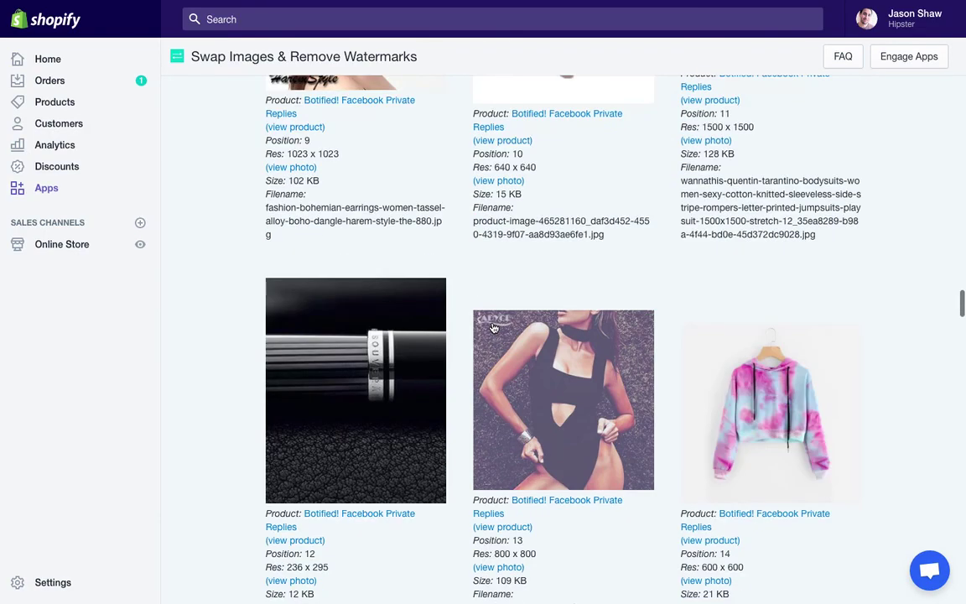
pyautogui.scroll(2, 494, 327)
pyautogui.scroll(-15, 494, 327)
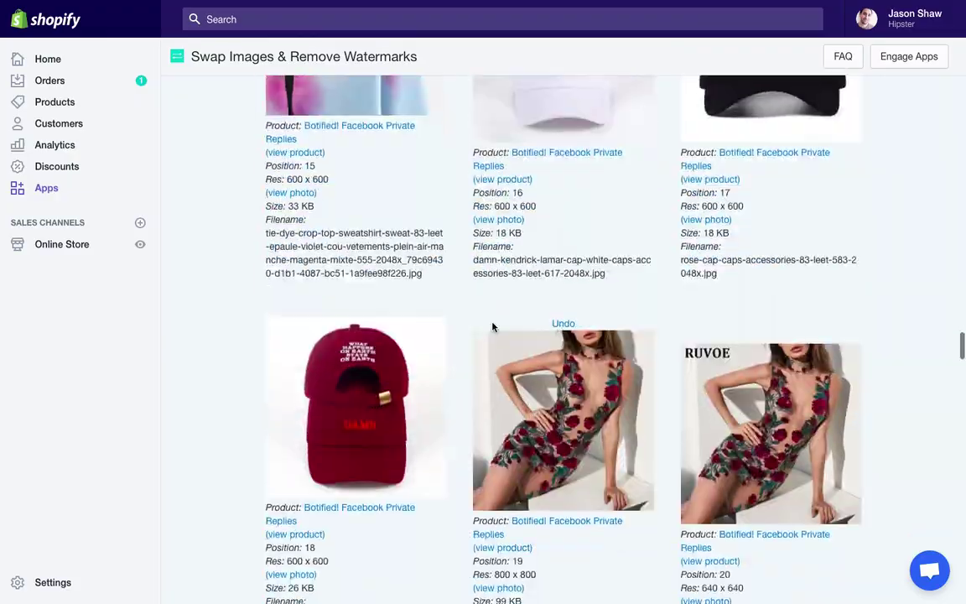
pyautogui.scroll(-20, 493, 328)
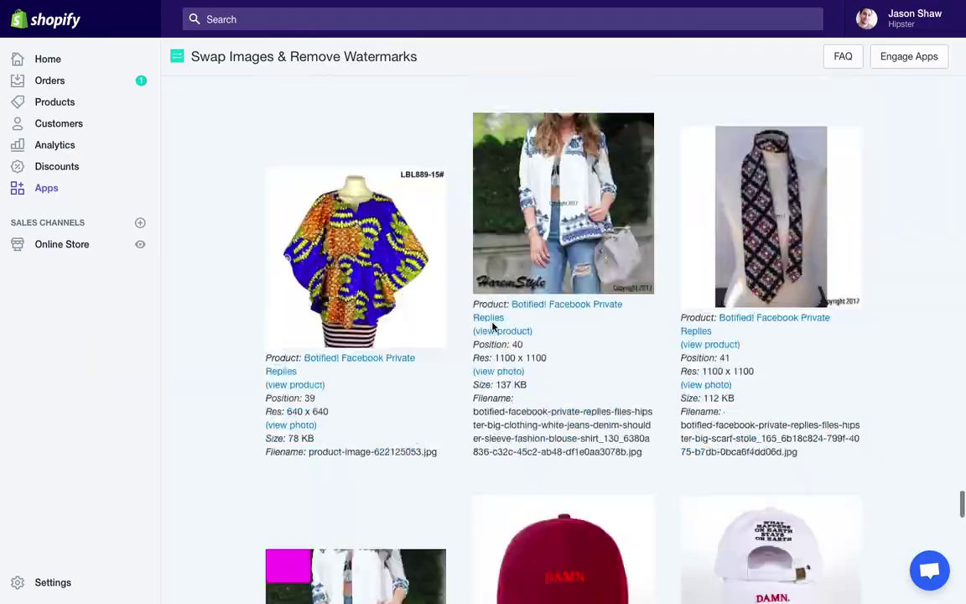
pyautogui.scroll(-8, 494, 327)
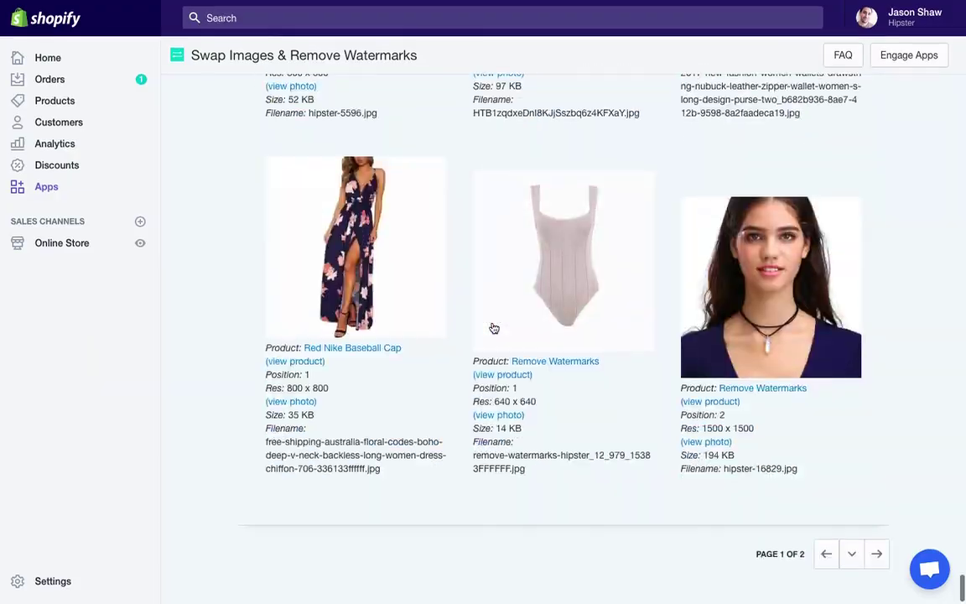
pyautogui.scroll(20, 494, 328)
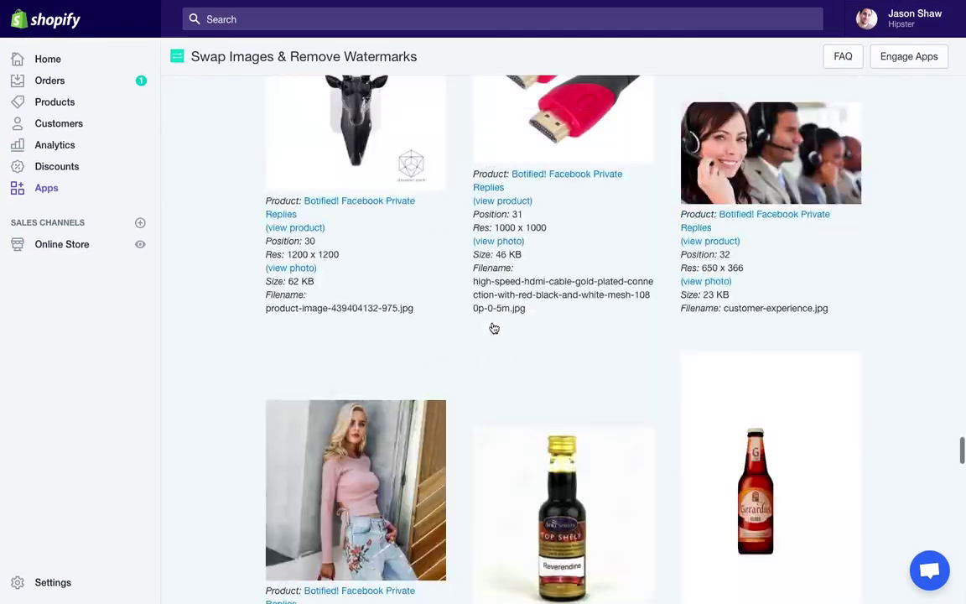
pyautogui.scroll(20, 493, 327)
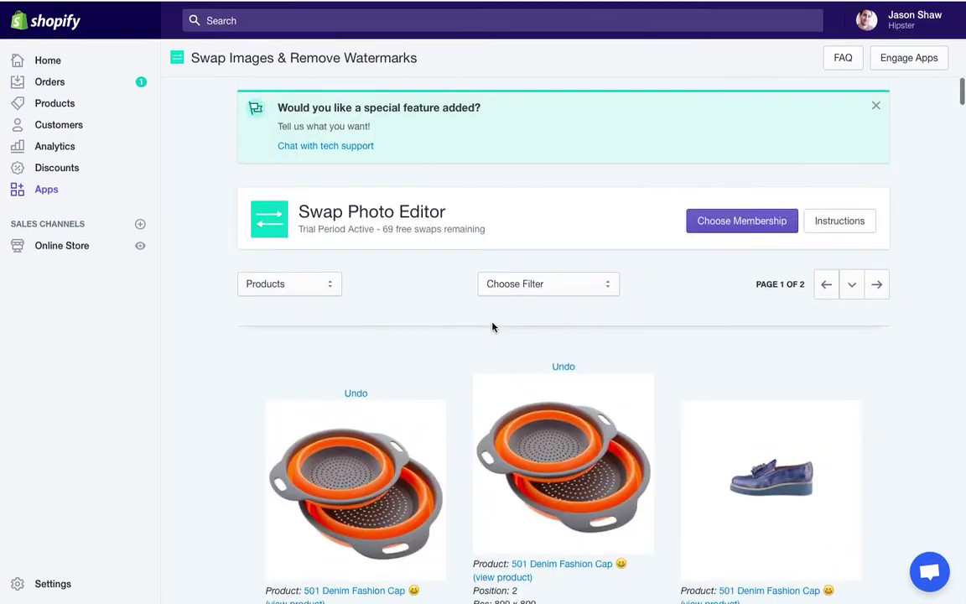
# Step: Crop 190px off the left edge of the blue shoe photo at position 3 in the editor and swap the photo
pyautogui.scroll(-3, 587, 353)
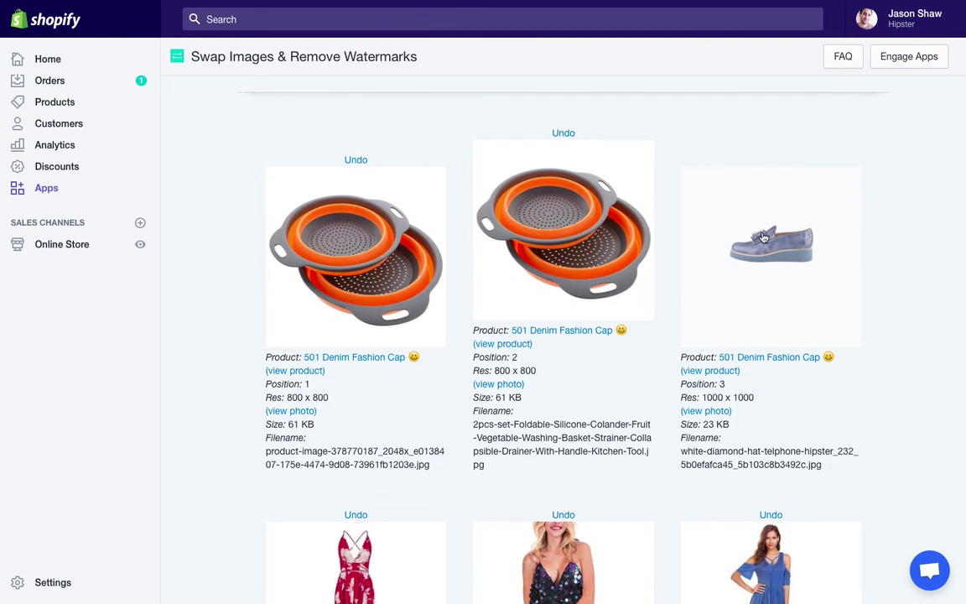
pyautogui.click(764, 238)
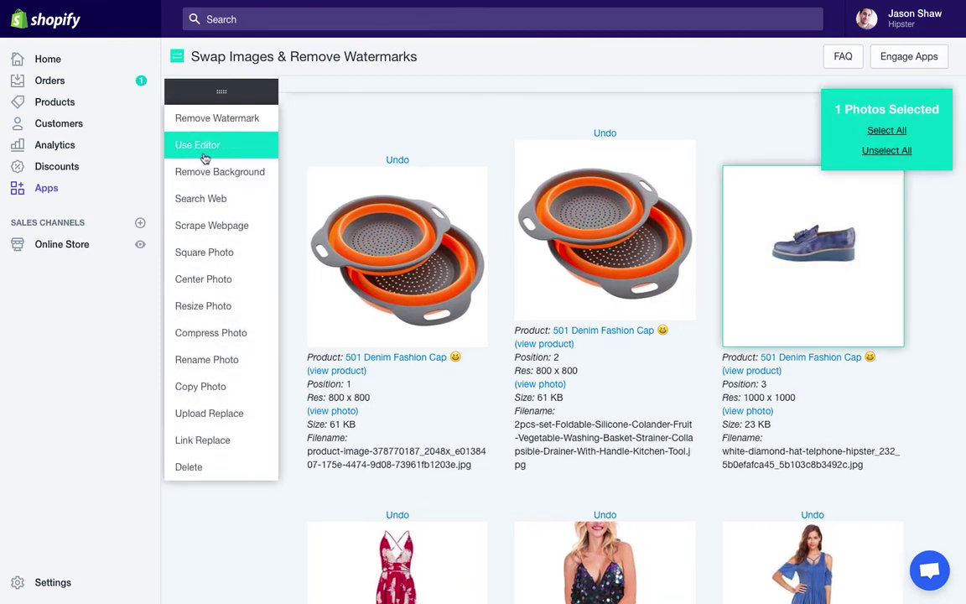
pyautogui.click(201, 146)
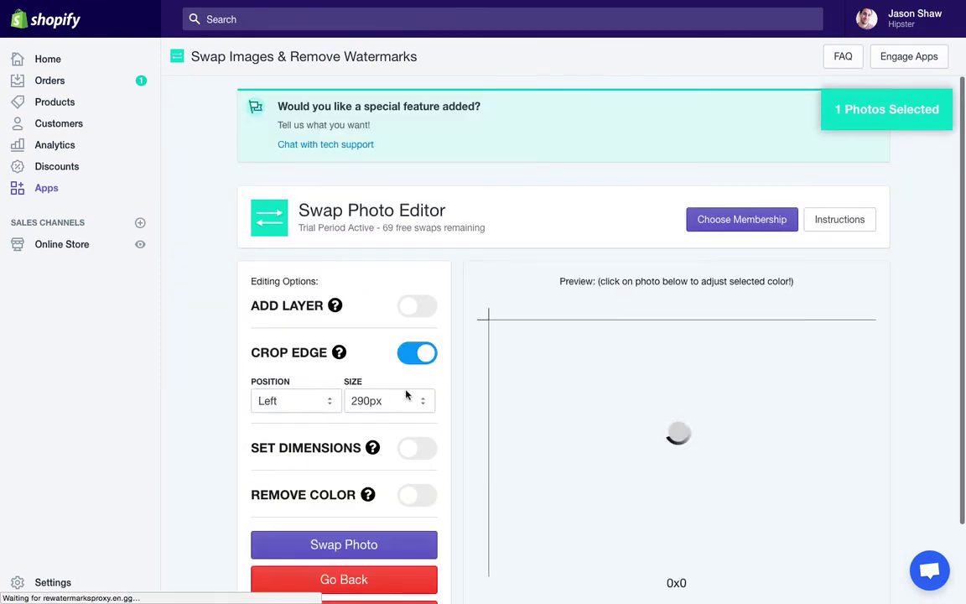
pyautogui.scroll(-1, 375, 372)
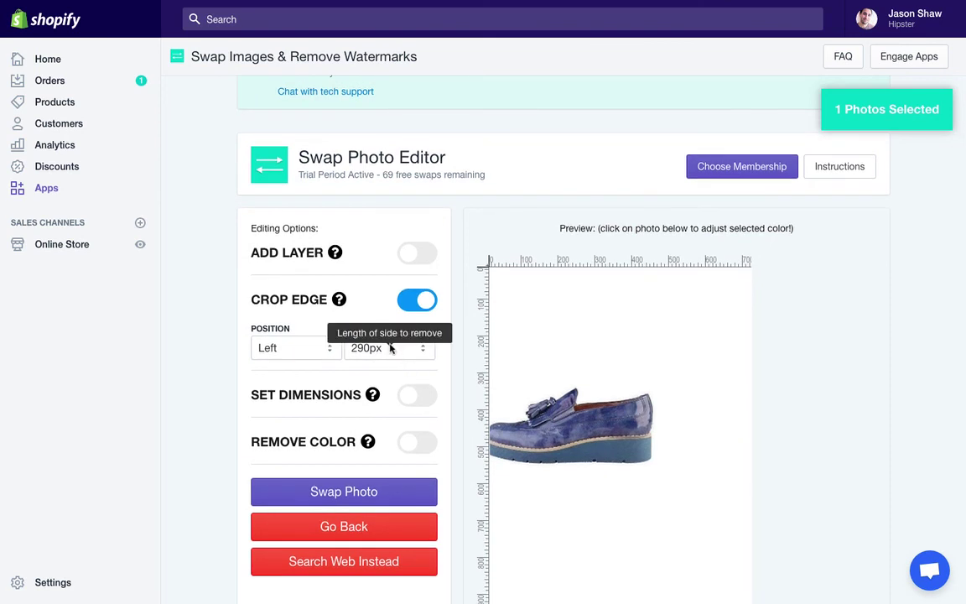
pyautogui.click(377, 356)
pyautogui.click(373, 494)
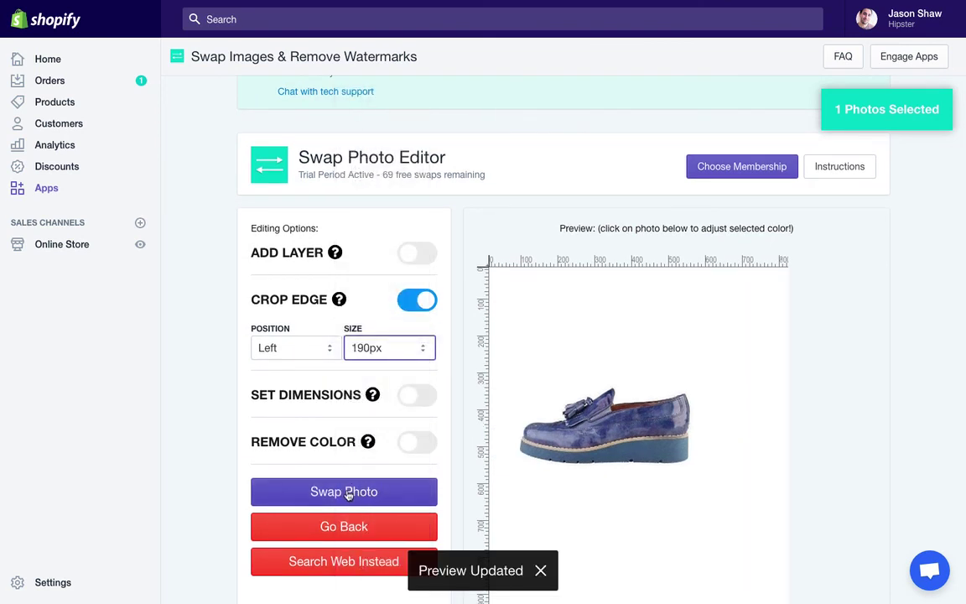
pyautogui.click(348, 493)
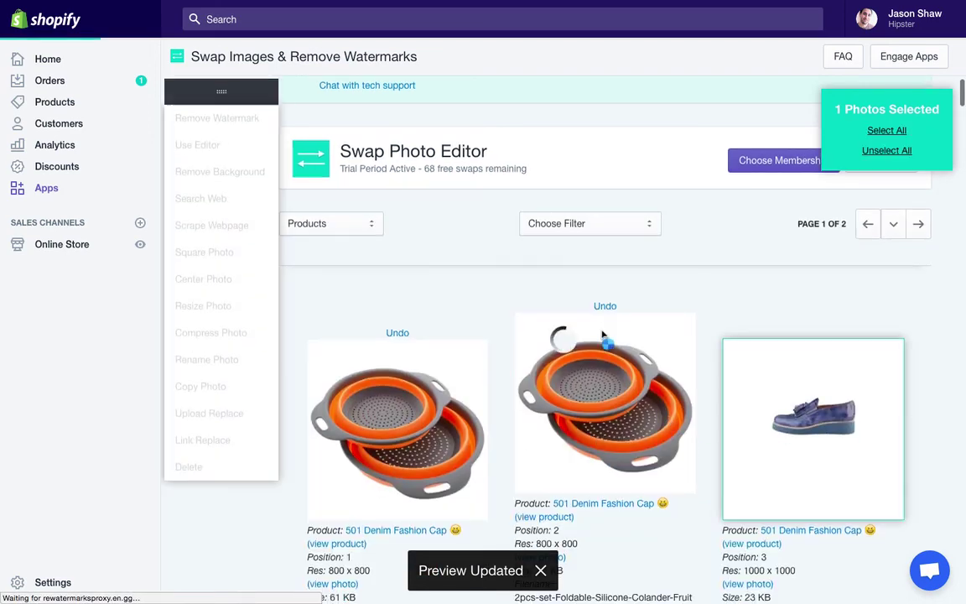
# Step: Try Center Photo on the cropped blue shoe photo at position 3 and undo the replacement
pyautogui.scroll(-3, 601, 336)
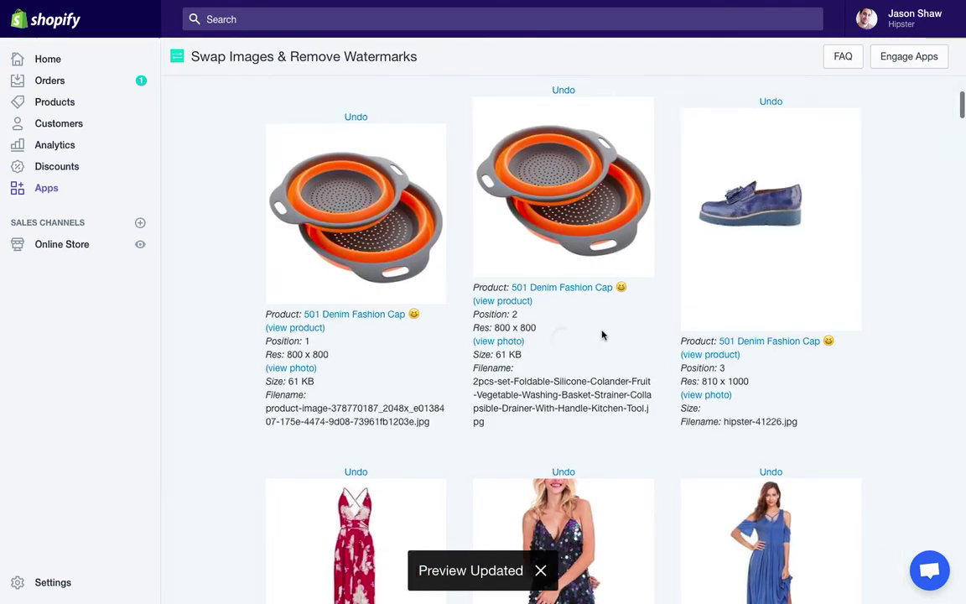
pyautogui.scroll(1, 602, 335)
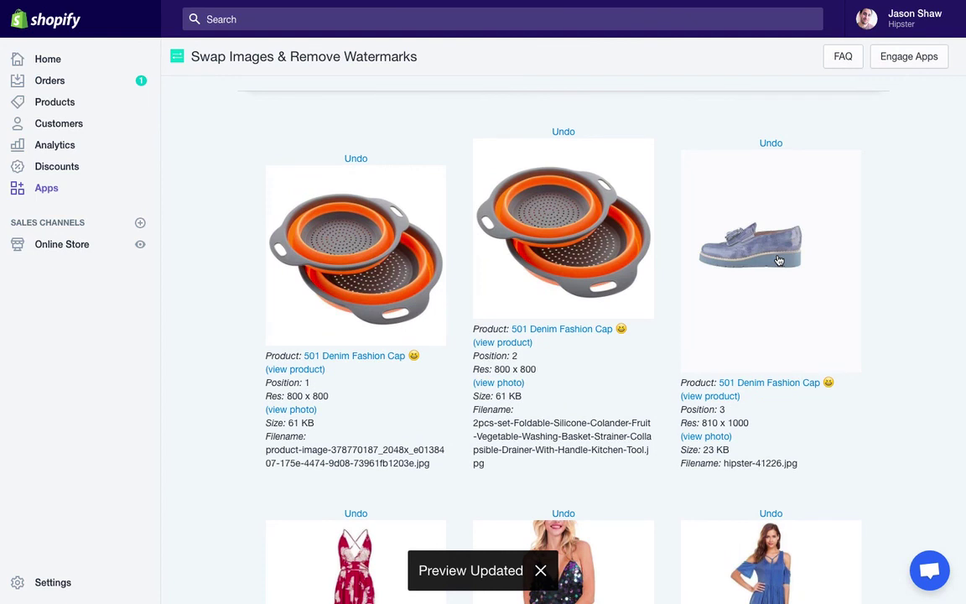
pyautogui.click(778, 261)
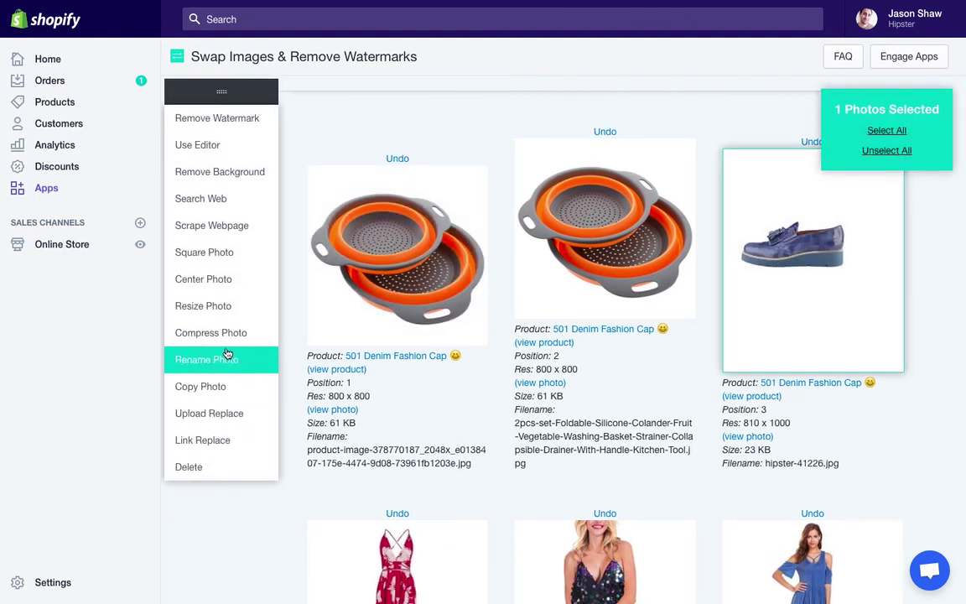
pyautogui.click(224, 280)
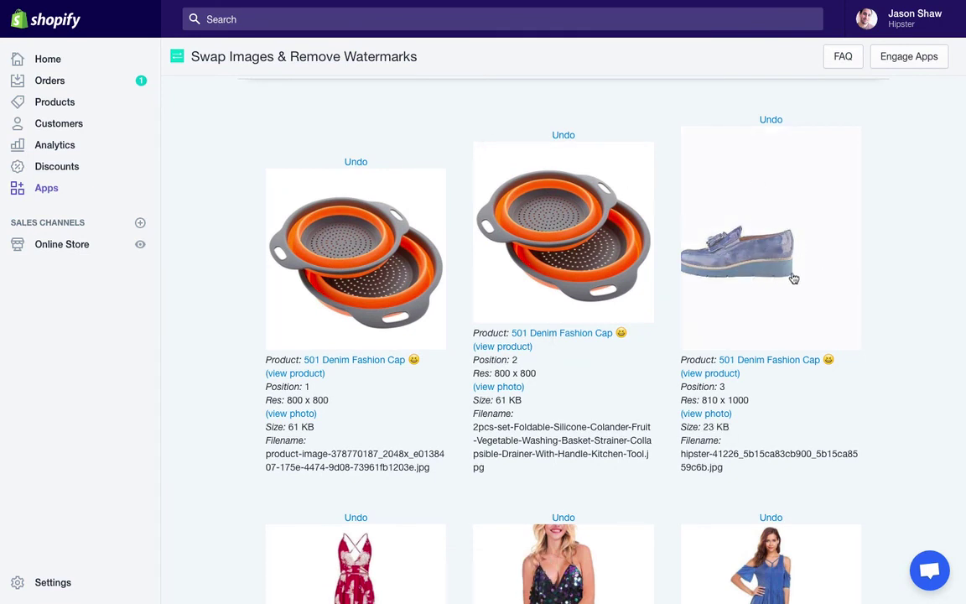
pyautogui.click(774, 120)
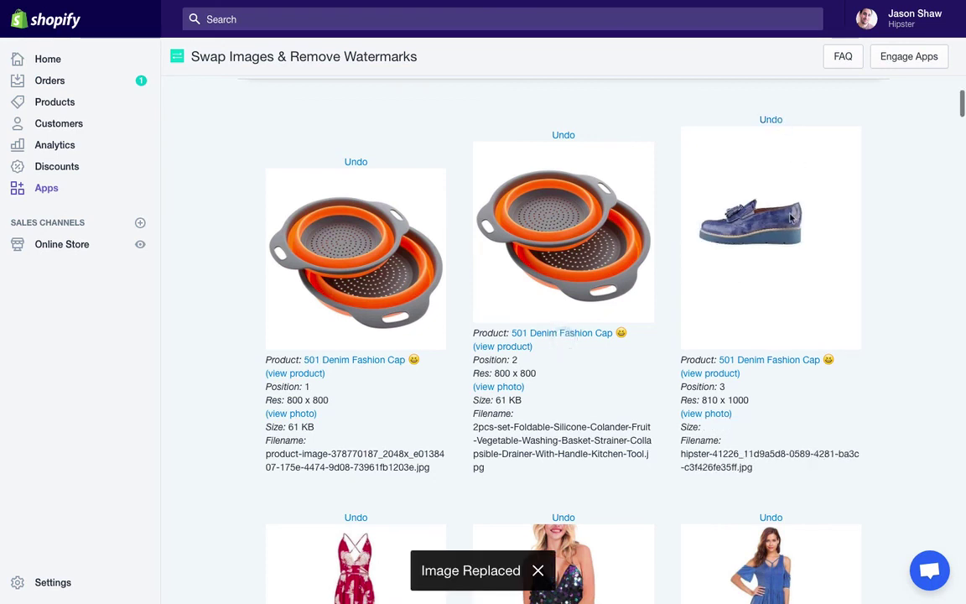
# Step: Make the cropped blue shoe photo at position 3 square and apply Center Photo to it
pyautogui.click(762, 217)
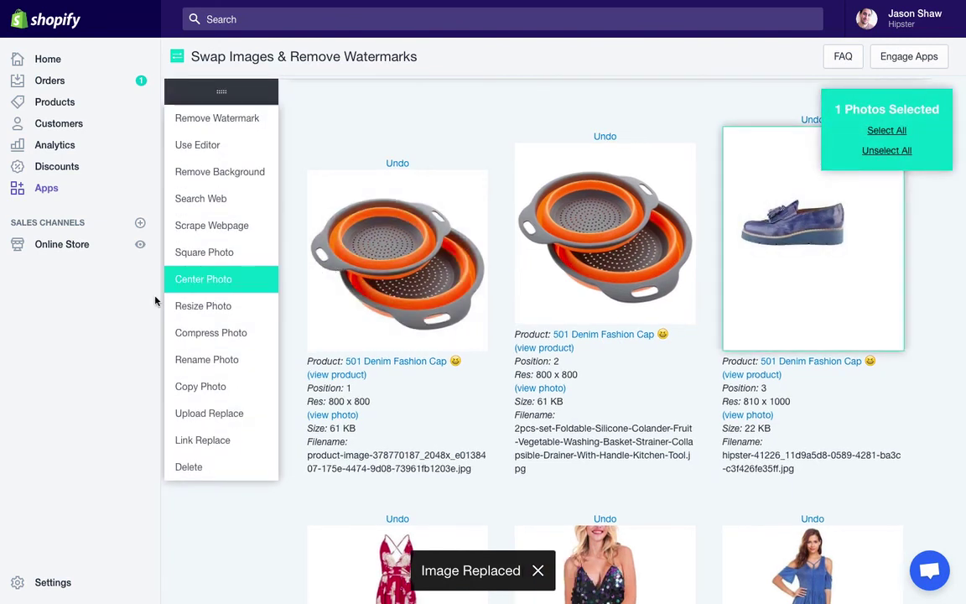
pyautogui.click(213, 259)
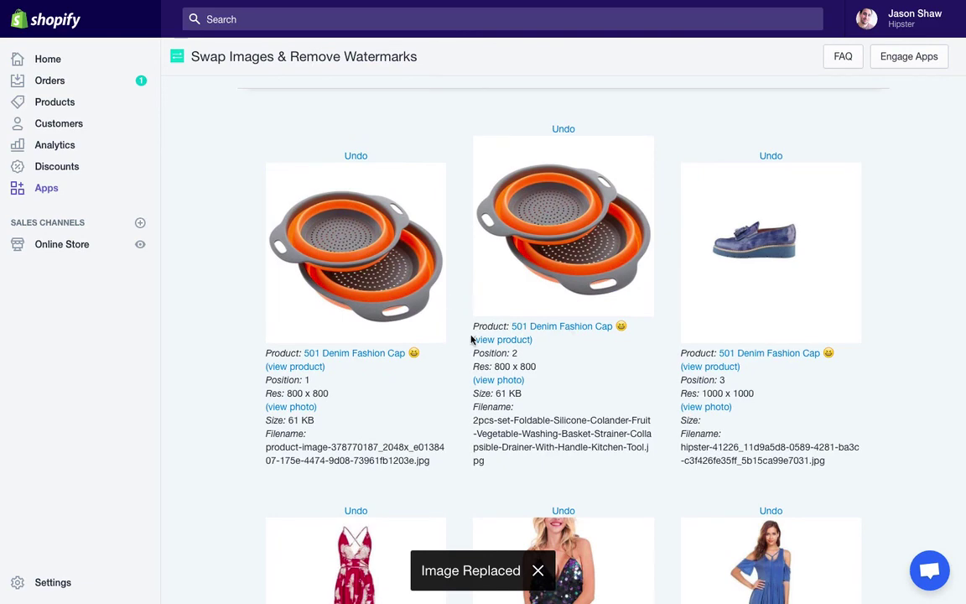
pyautogui.click(721, 220)
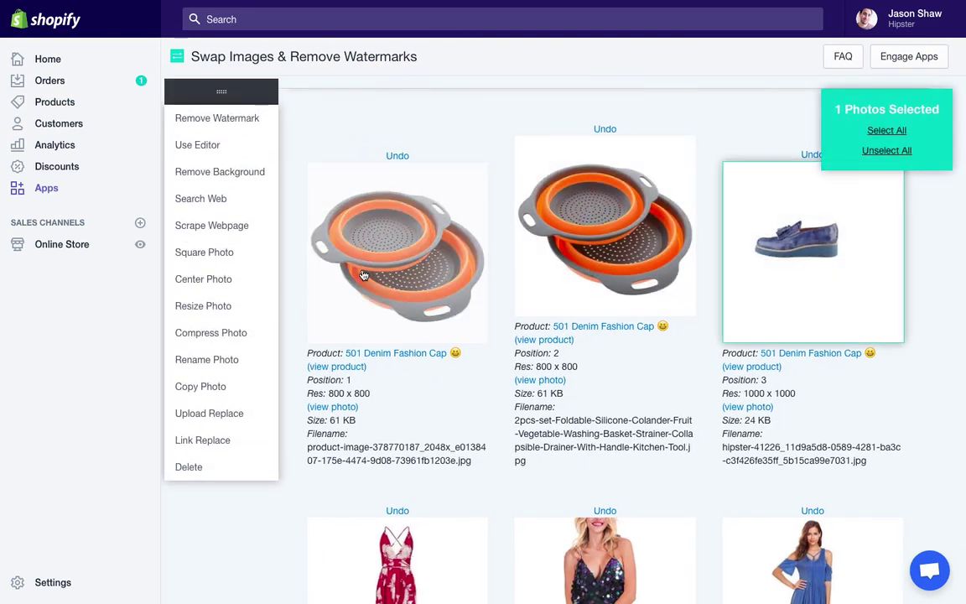
pyautogui.click(225, 283)
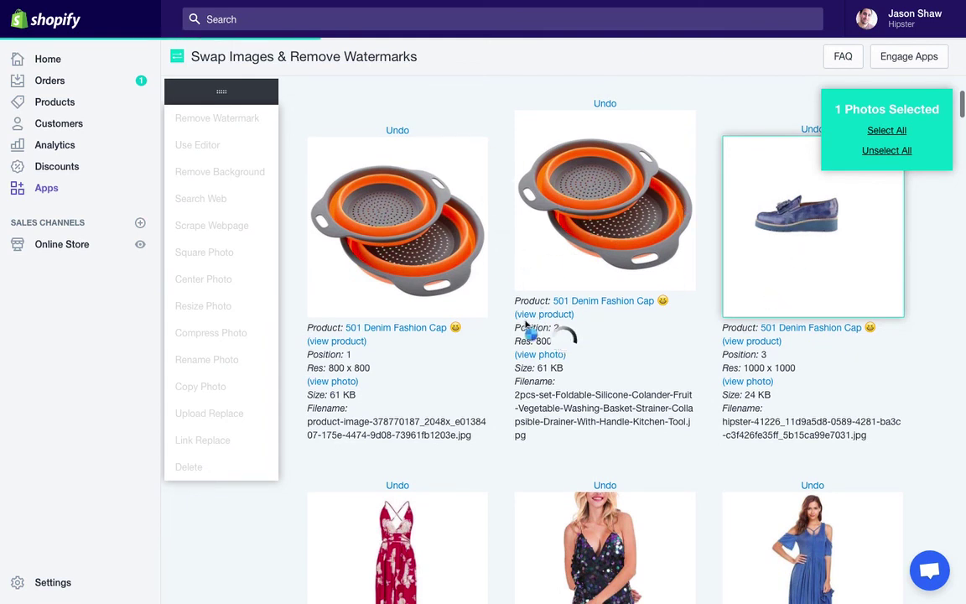
pyautogui.click(775, 142)
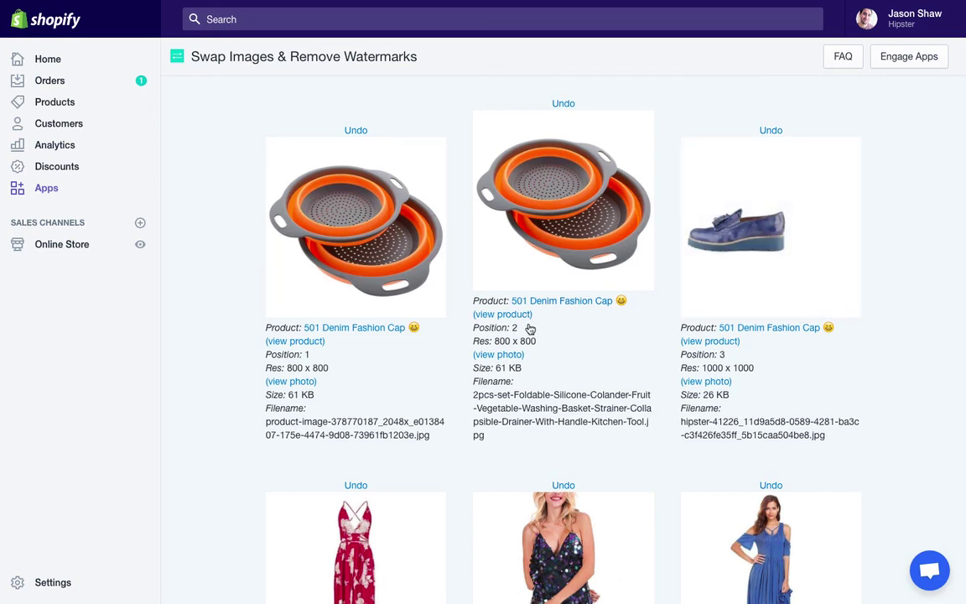
# Step: Apply Center Photo to the gray T-shirt photo at position 1 of Blue Superman Baseball Cap
pyautogui.scroll(-5, 530, 329)
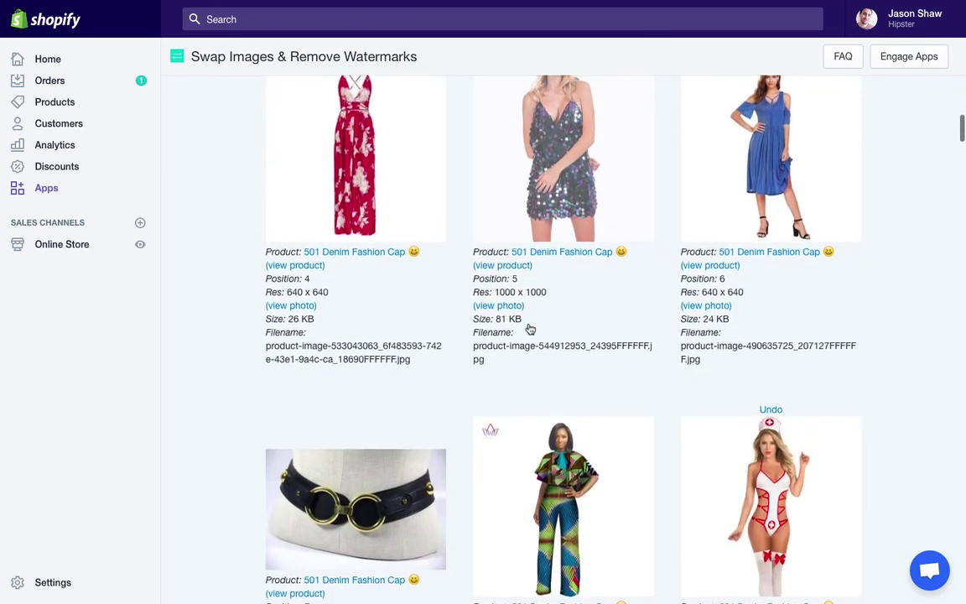
pyautogui.scroll(-6, 530, 328)
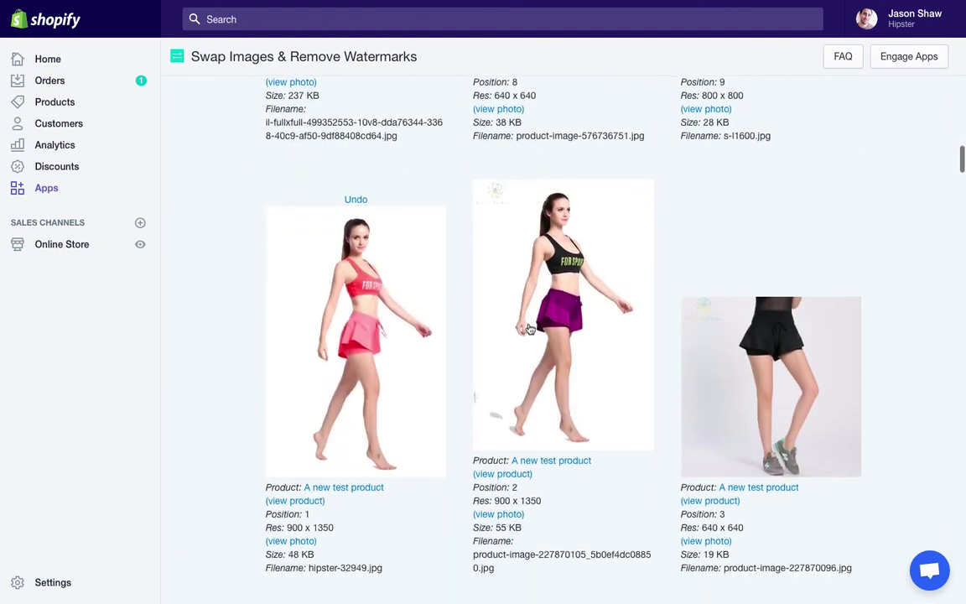
pyautogui.scroll(2, 530, 328)
pyautogui.scroll(3, 530, 329)
pyautogui.scroll(-10, 530, 329)
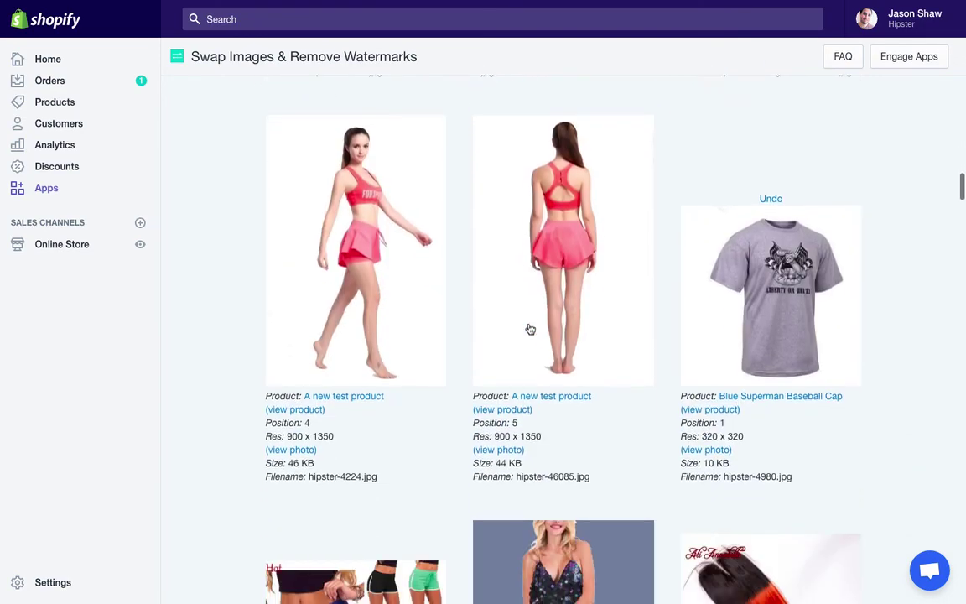
pyautogui.click(763, 245)
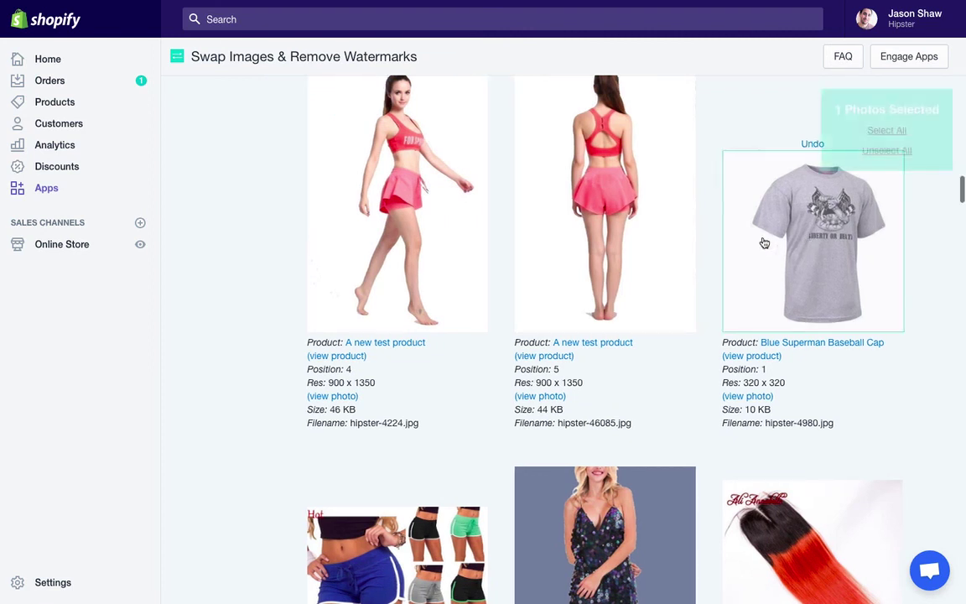
pyautogui.click(223, 281)
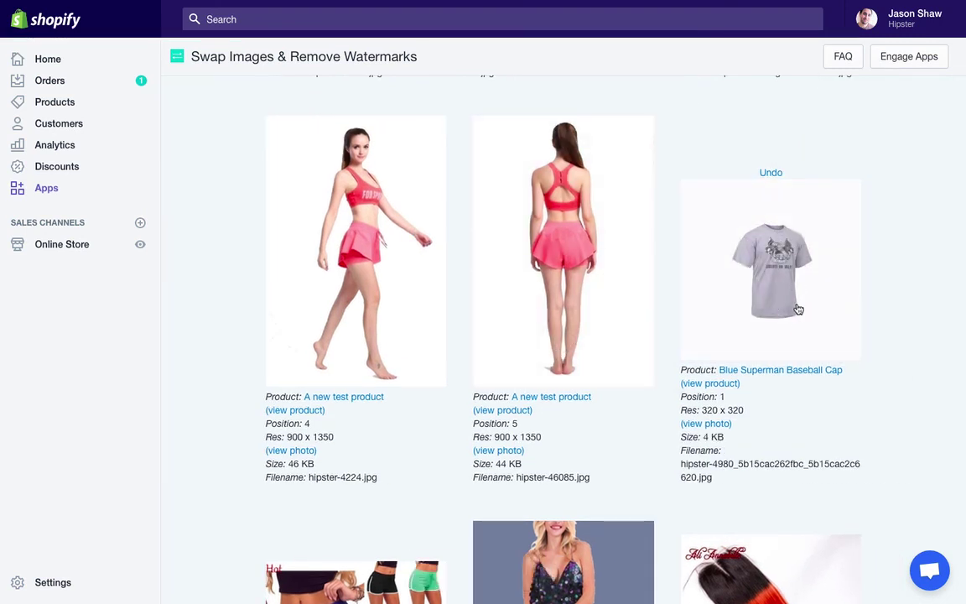
# Step: Undo the centering of the gray T-shirt photo at position 1 of Blue Superman Baseball Cap
pyautogui.scroll(-10, 587, 338)
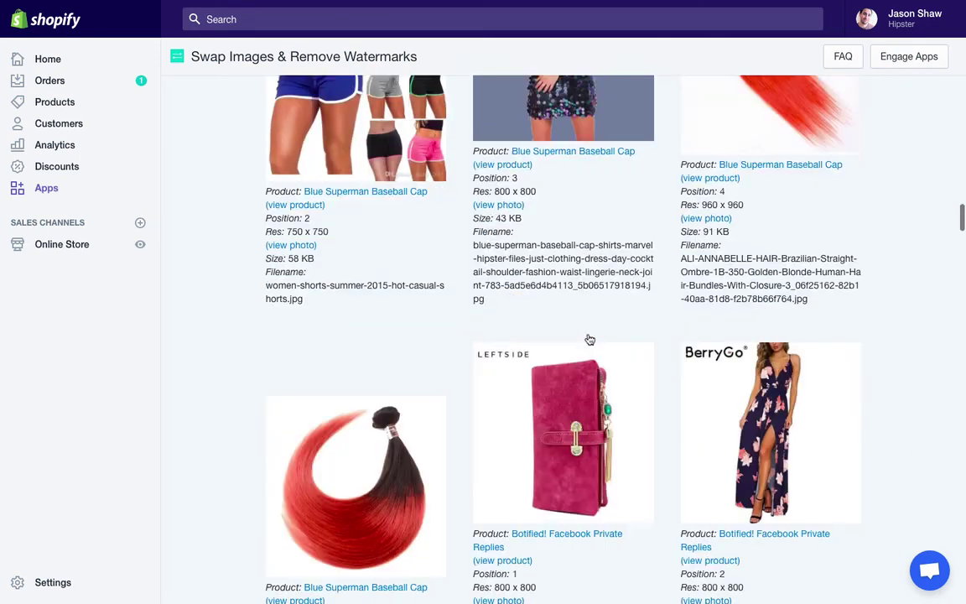
pyautogui.scroll(-1, 590, 339)
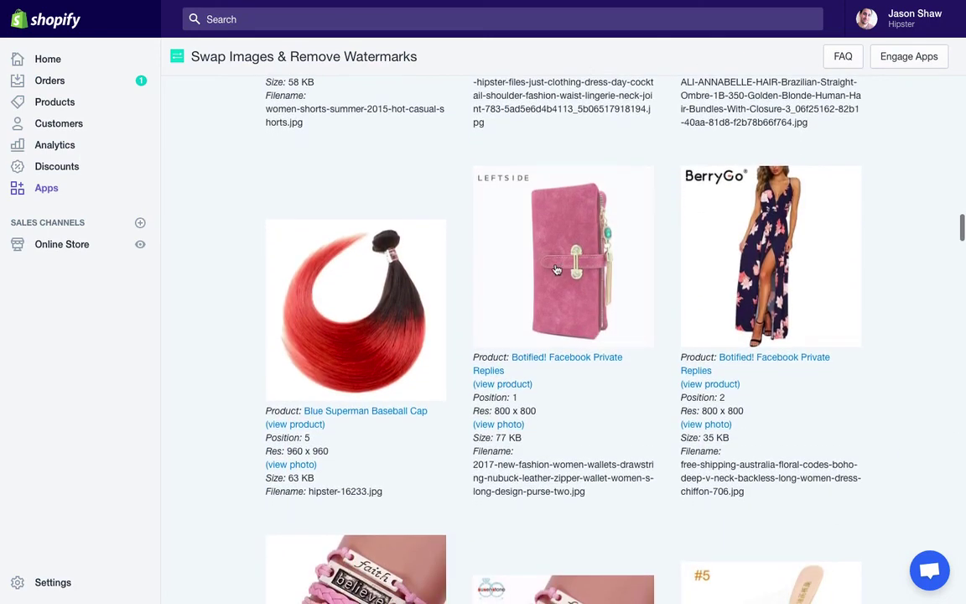
pyautogui.scroll(-4, 557, 269)
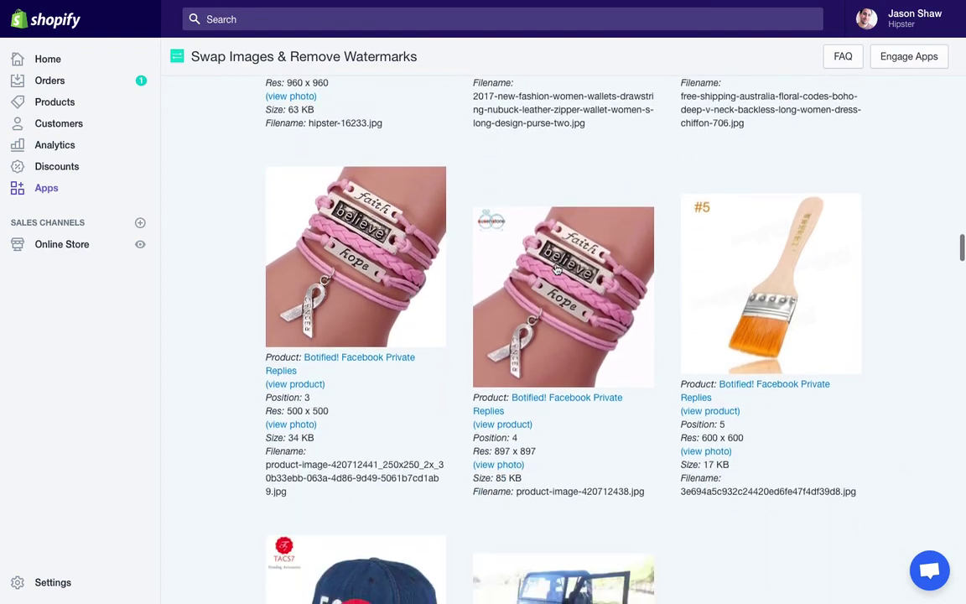
pyautogui.scroll(8, 557, 269)
pyautogui.scroll(4, 557, 269)
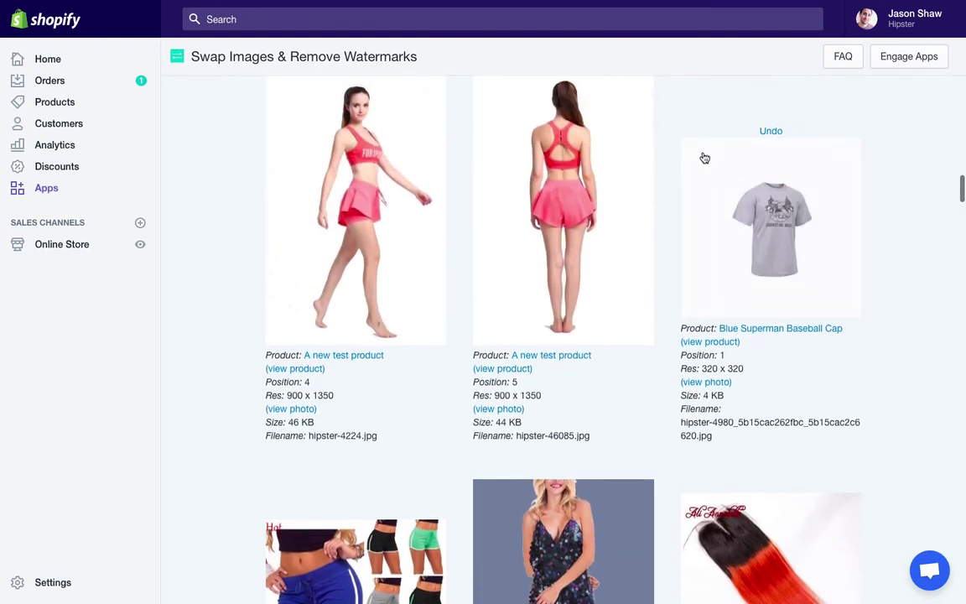
pyautogui.click(769, 132)
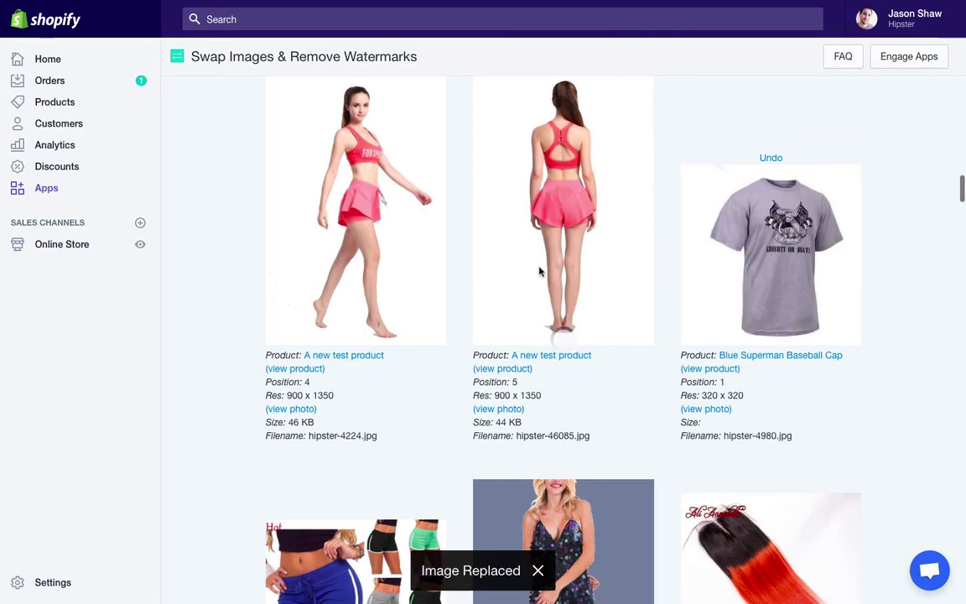
# Step: Open the yellow bodysuit photo at position 11 of Botified! Facebook Private Replies in the photo editor
pyautogui.scroll(-5, 541, 273)
pyautogui.scroll(-10, 541, 273)
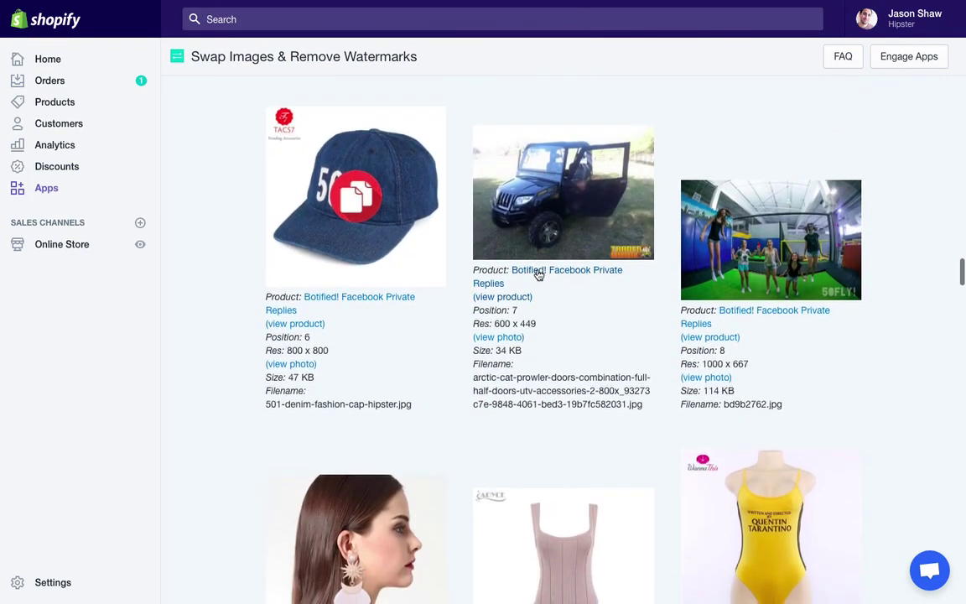
pyautogui.scroll(-5, 560, 383)
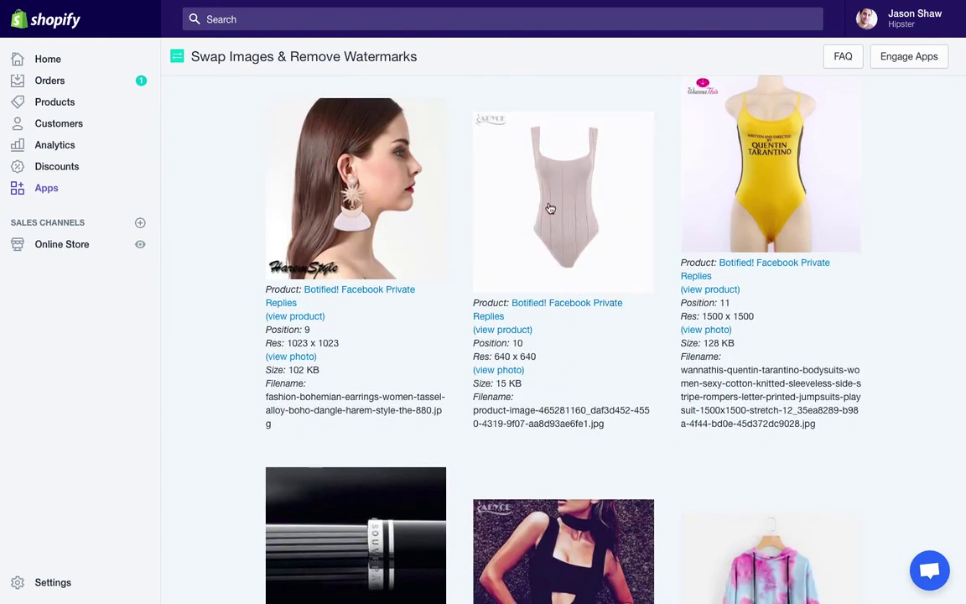
pyautogui.scroll(1, 551, 208)
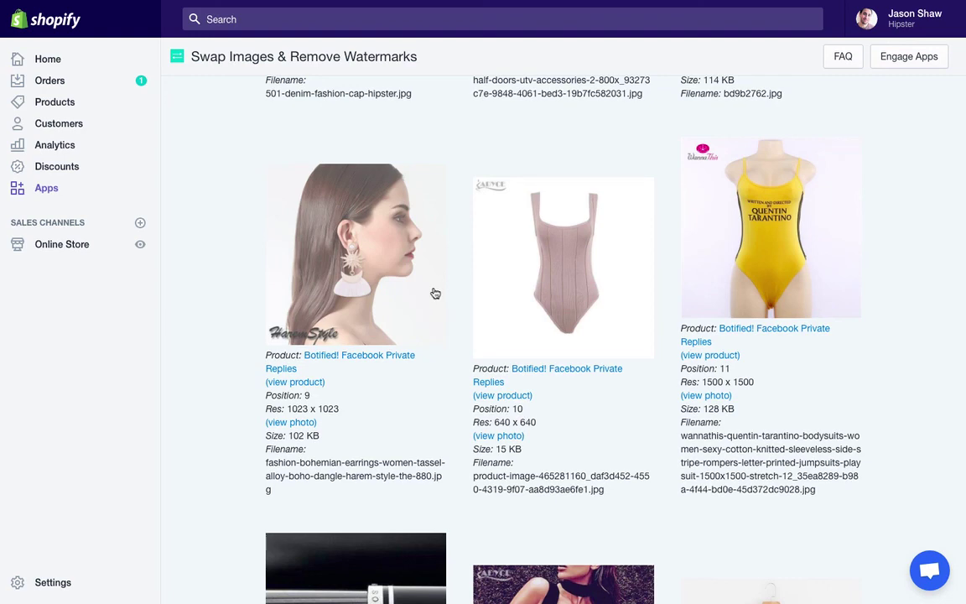
pyautogui.click(706, 211)
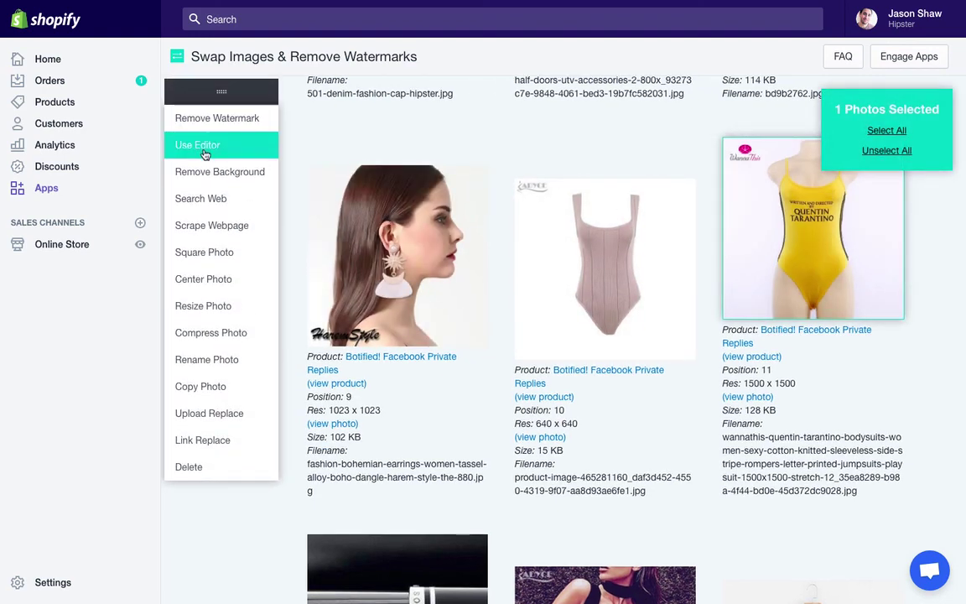
pyautogui.click(201, 145)
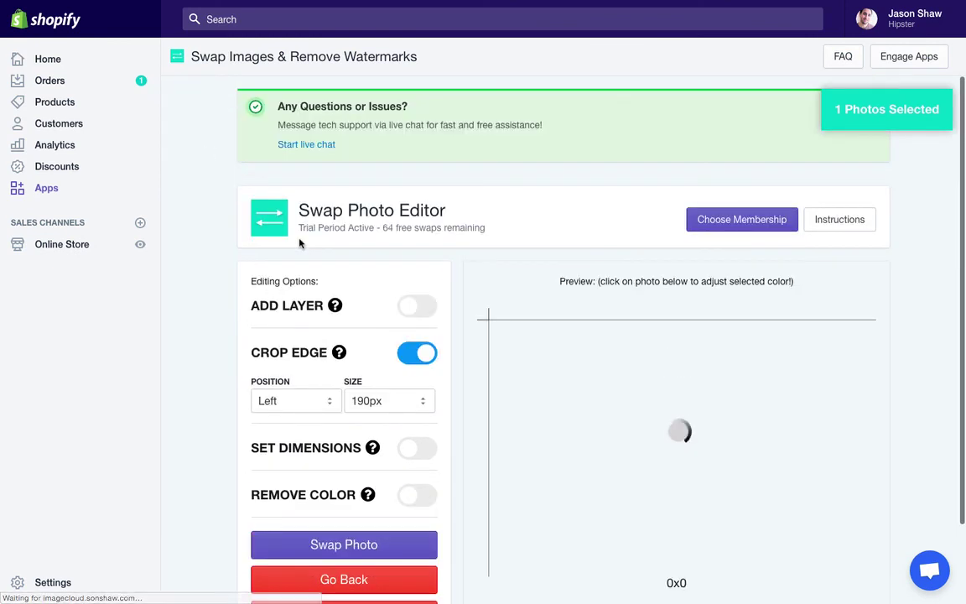
# Step: Turn off edge cropping for the yellow bodysuit photo and turn on color removal with a Medium threshold
pyautogui.scroll(-2, 378, 293)
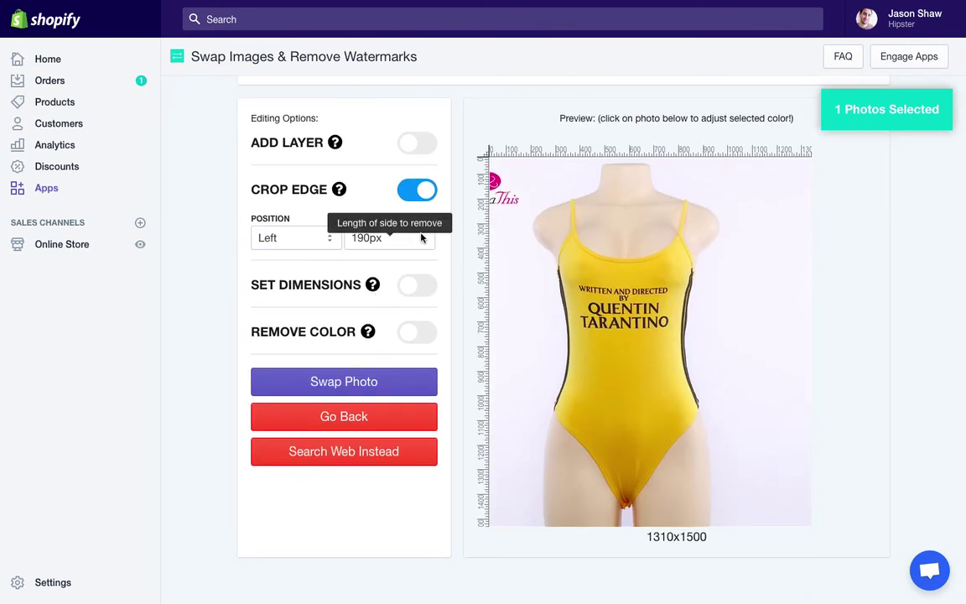
pyautogui.click(416, 189)
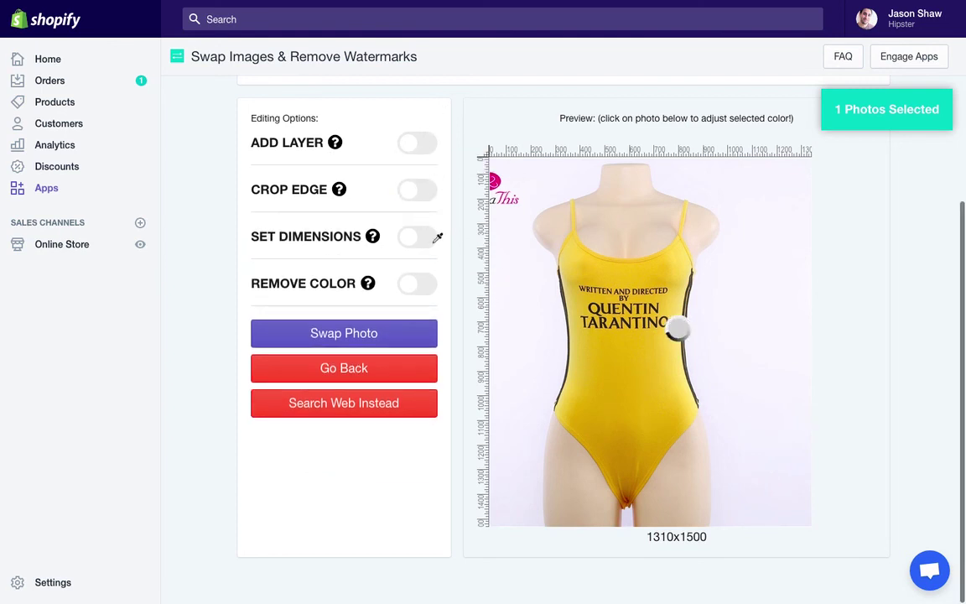
pyautogui.click(416, 284)
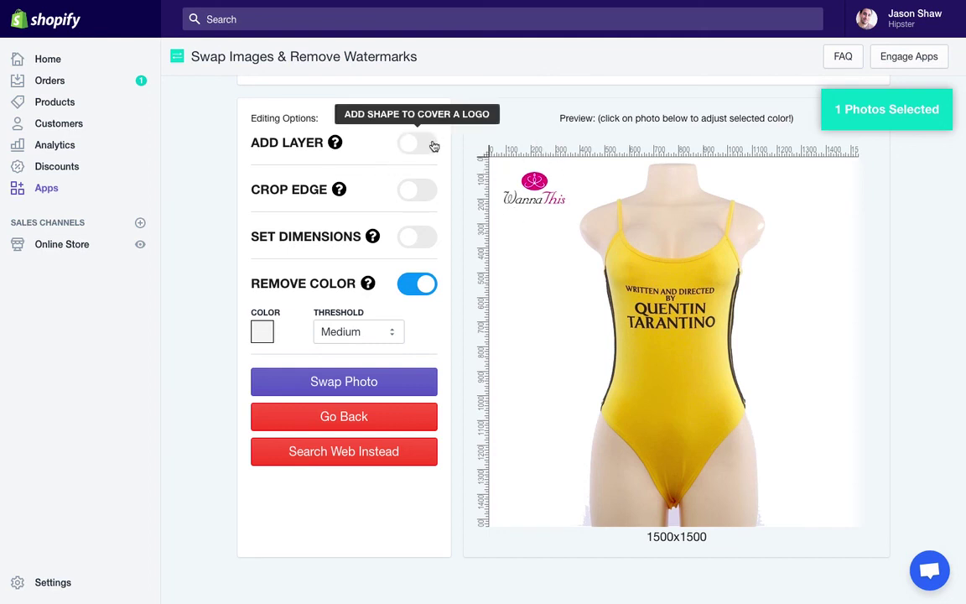
# Step: Turn edge cropping back on and try cropping 190px from the top edge to remove the WannaThis logo
pyautogui.click(419, 191)
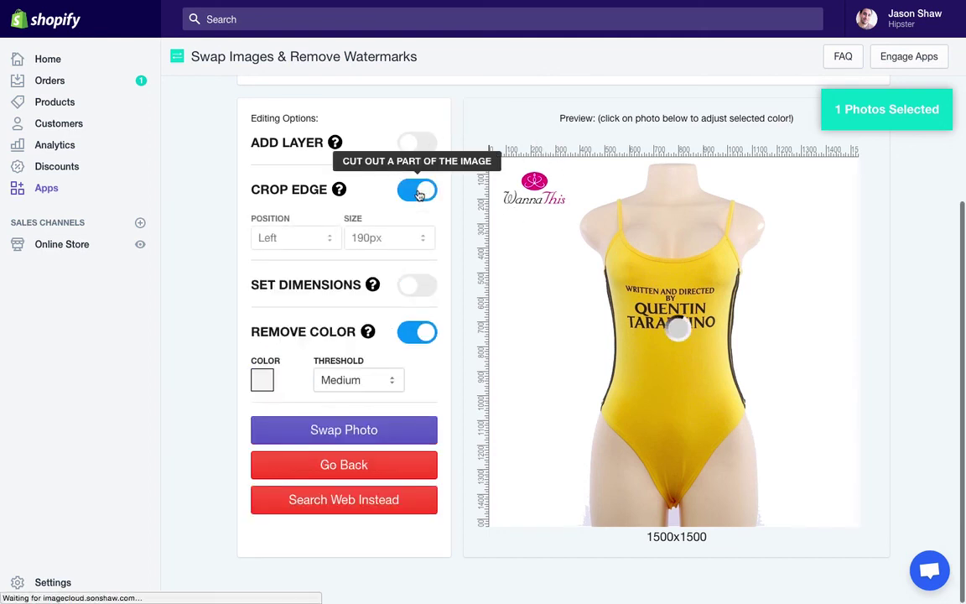
pyautogui.click(306, 238)
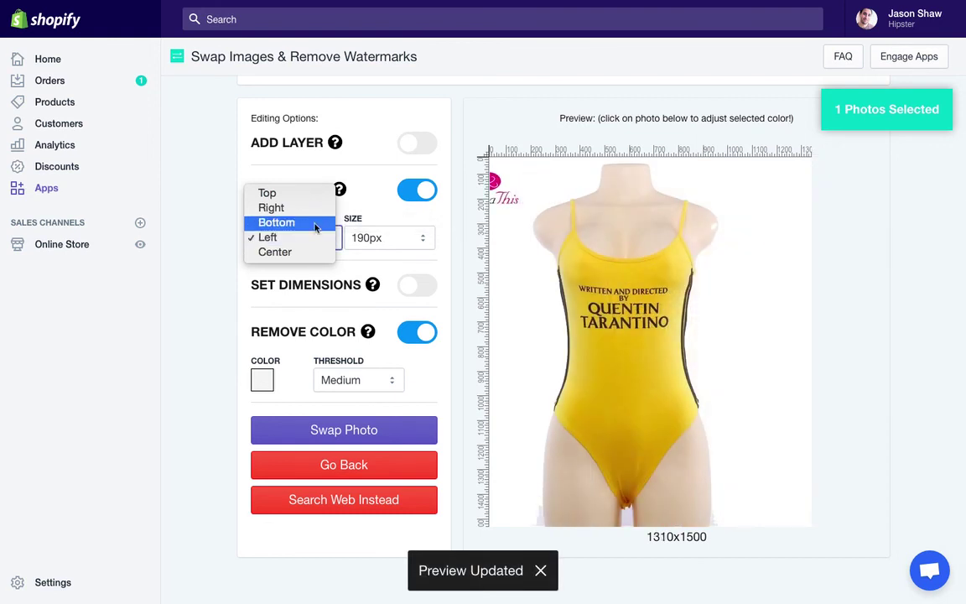
pyautogui.click(299, 192)
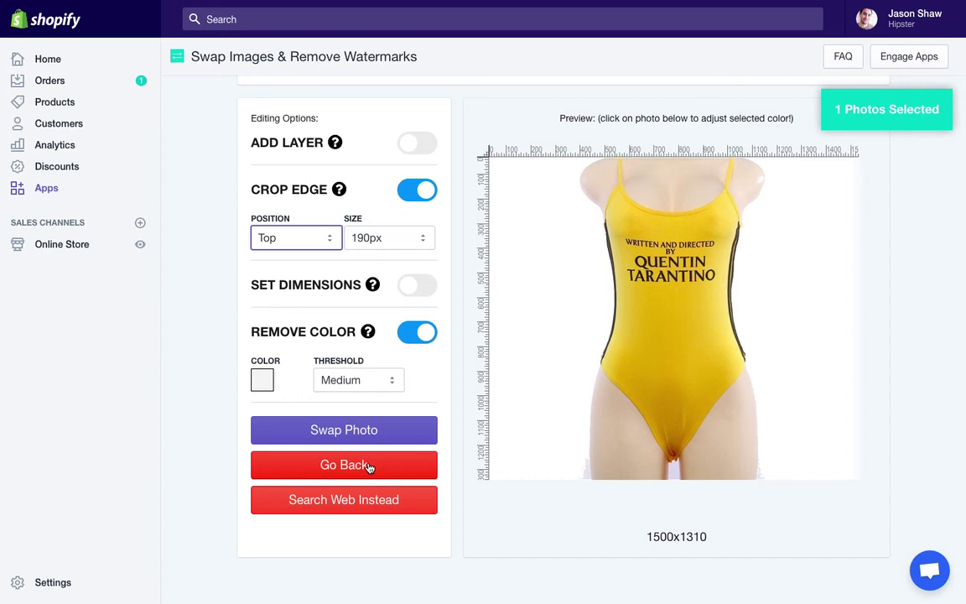
# Step: Try fitting the bodysuit photo to 800 x 800 px, with the lavender between the legs as the color to remove
pyautogui.click(419, 287)
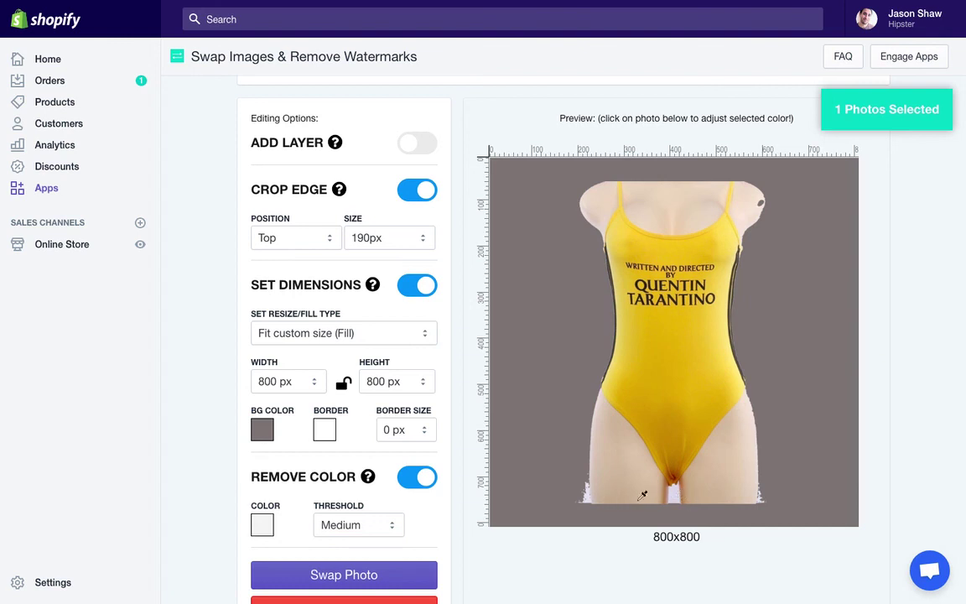
pyautogui.click(679, 494)
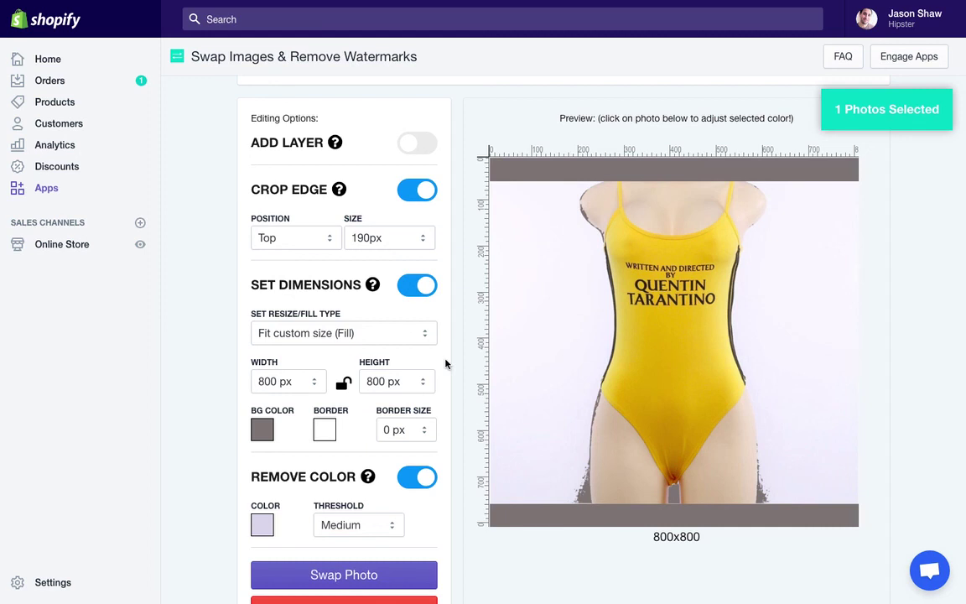
pyautogui.click(365, 528)
pyautogui.click(239, 488)
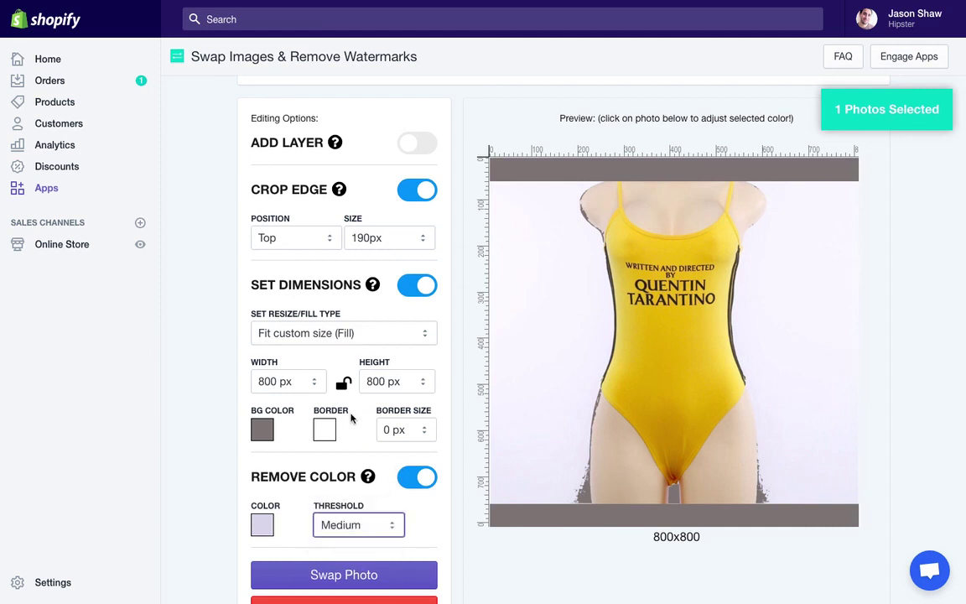
# Step: Turn off the custom dimensions and leave the editor without swapping the bodysuit photo
pyautogui.scroll(-1, 509, 326)
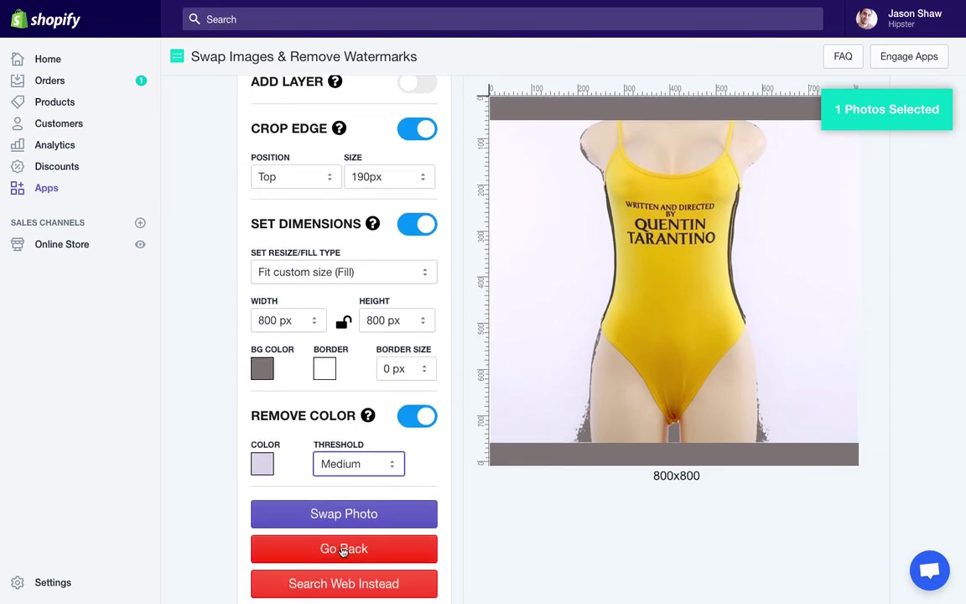
pyautogui.click(417, 223)
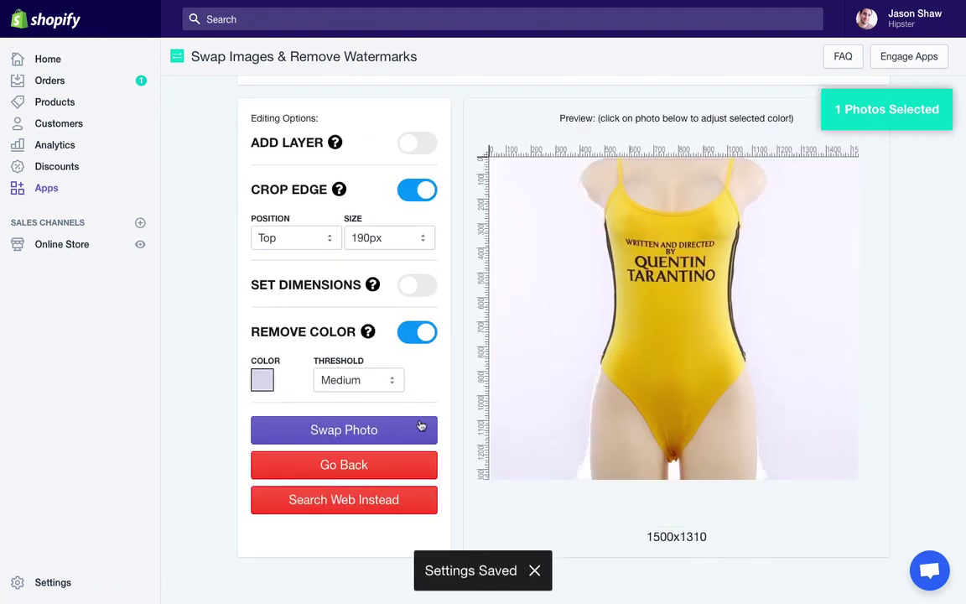
pyautogui.click(344, 466)
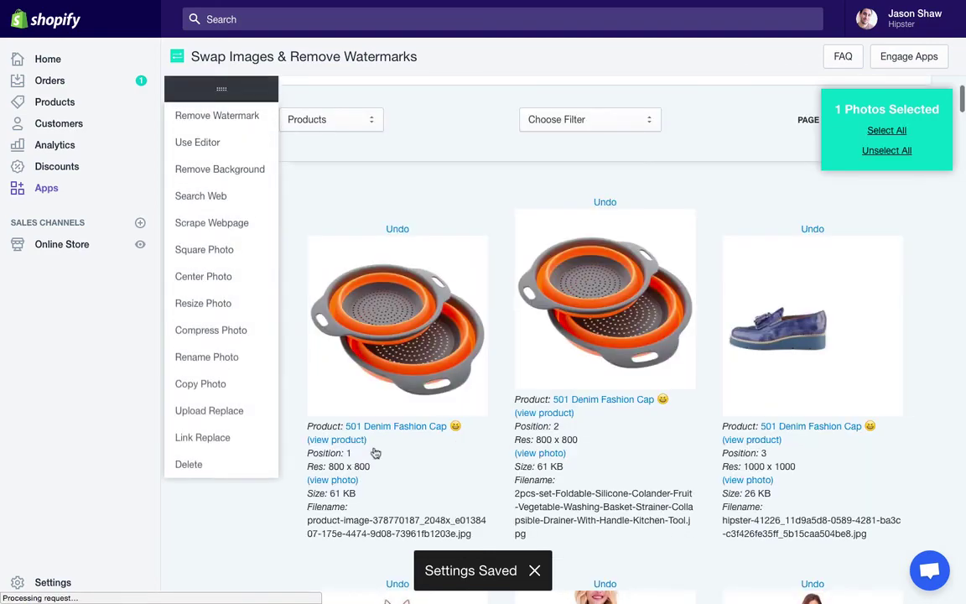
# Step: Return to the start of the photo list and go to page 2 of the product photos
pyautogui.scroll(15, 537, 368)
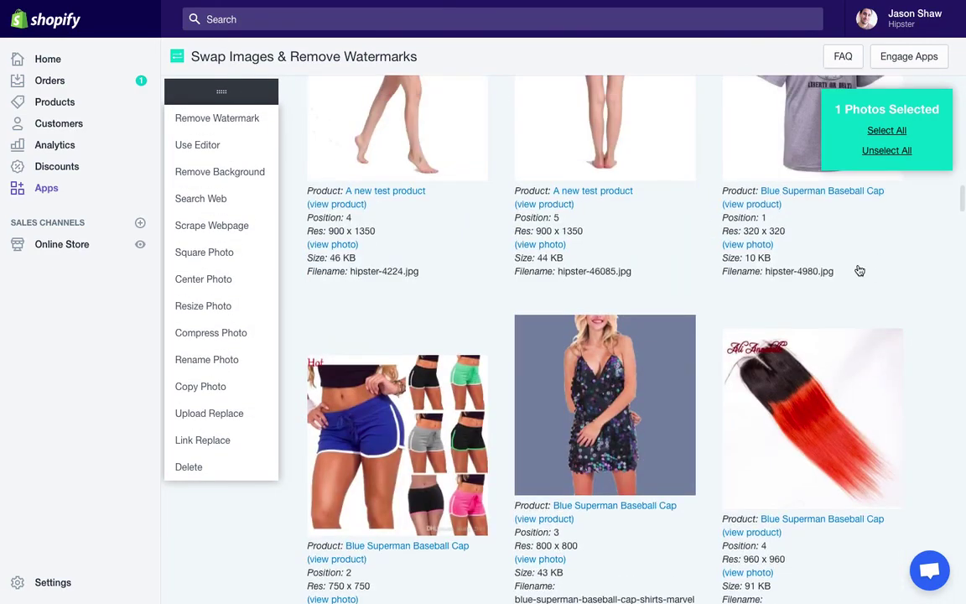
pyautogui.scroll(10, 868, 252)
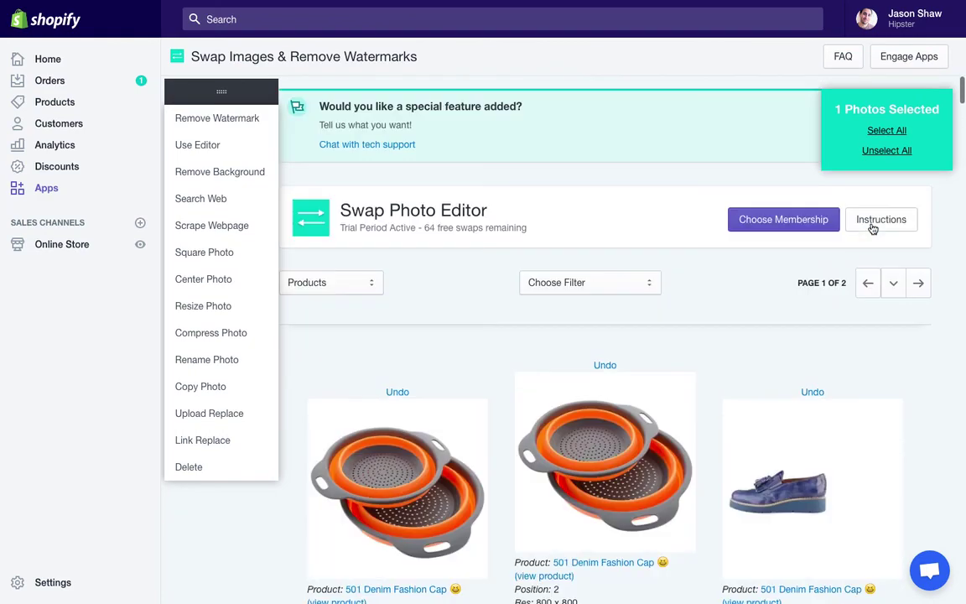
pyautogui.click(919, 284)
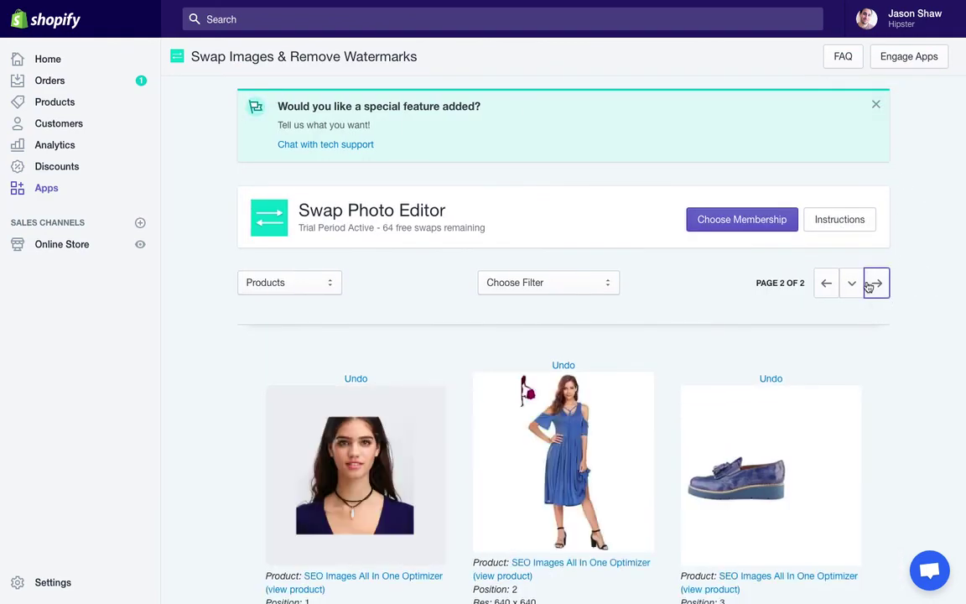
# Step: Examine the list of available pages and look through the product photos on page 2
pyautogui.click(852, 283)
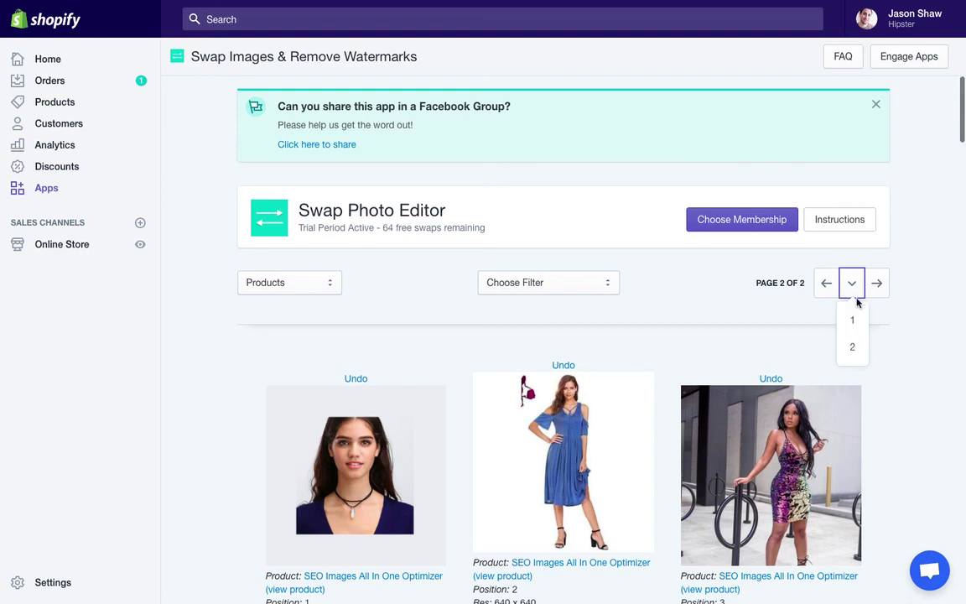
pyautogui.scroll(-5, 678, 319)
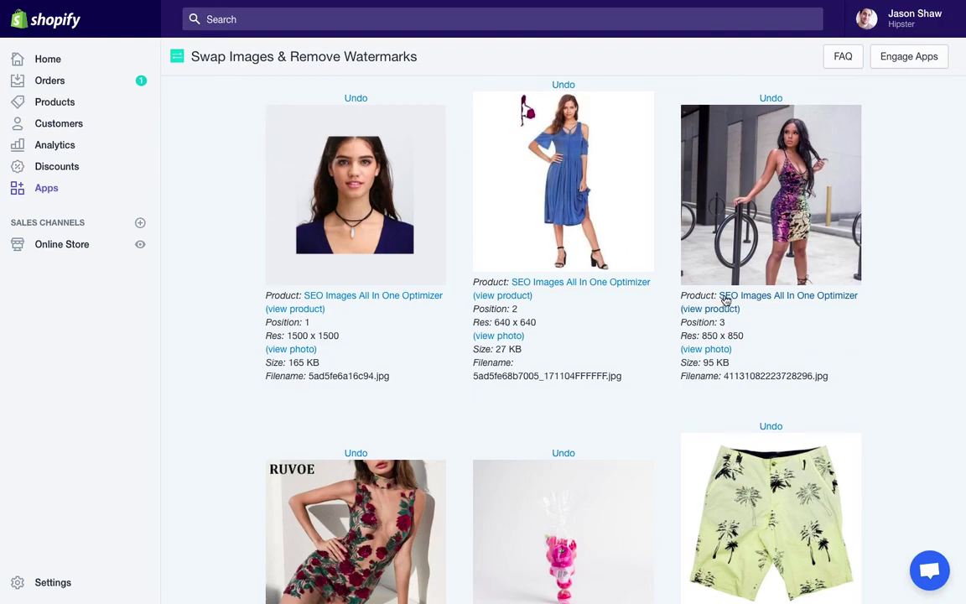
pyautogui.scroll(-15, 619, 339)
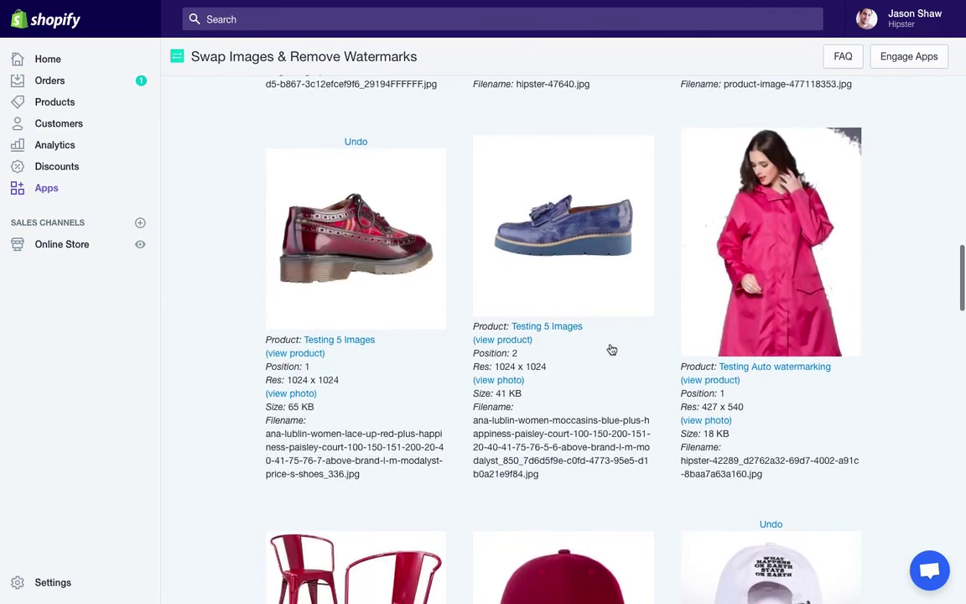
pyautogui.scroll(-10, 561, 416)
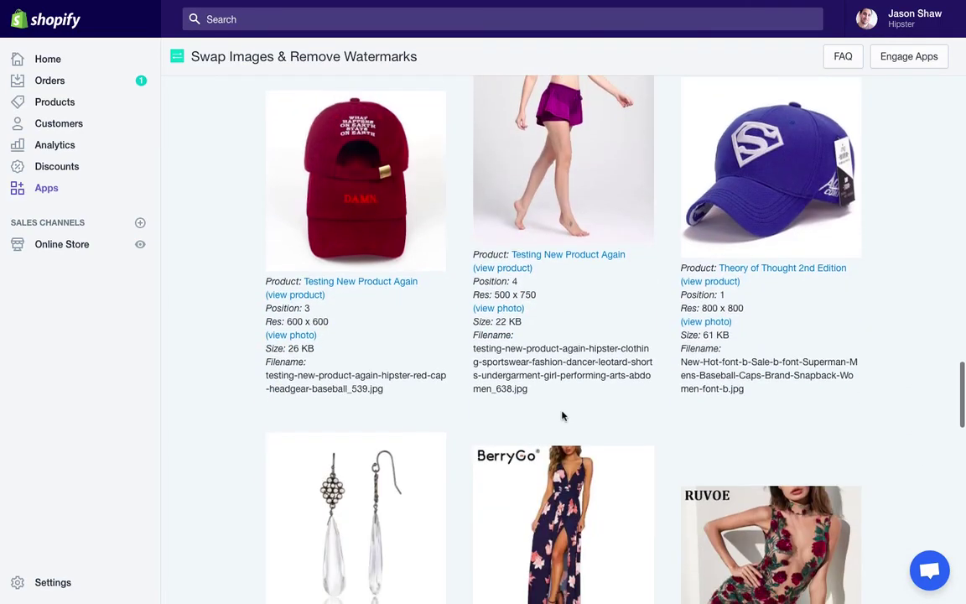
pyautogui.scroll(-5, 561, 415)
pyautogui.scroll(20, 563, 416)
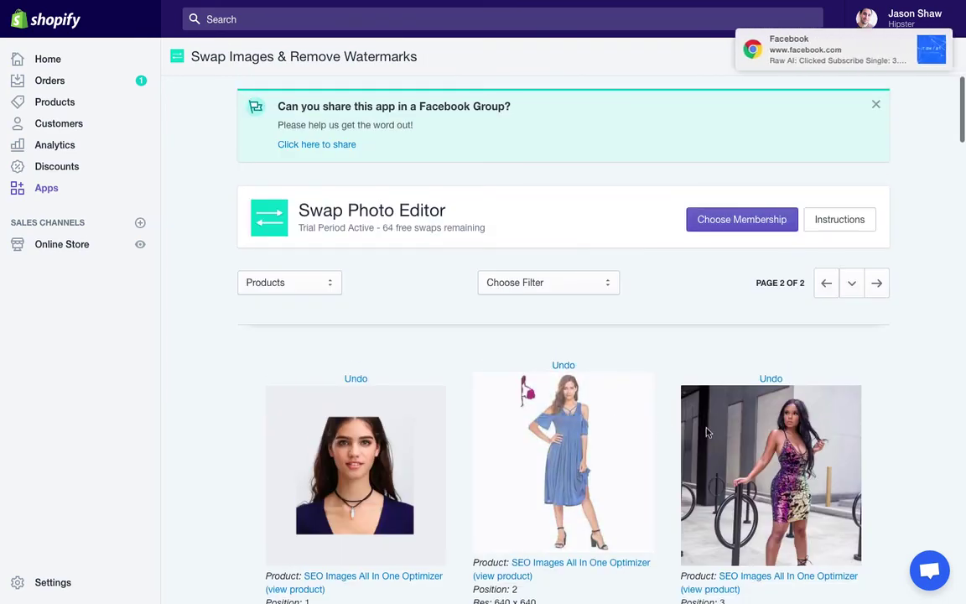
pyautogui.click(850, 285)
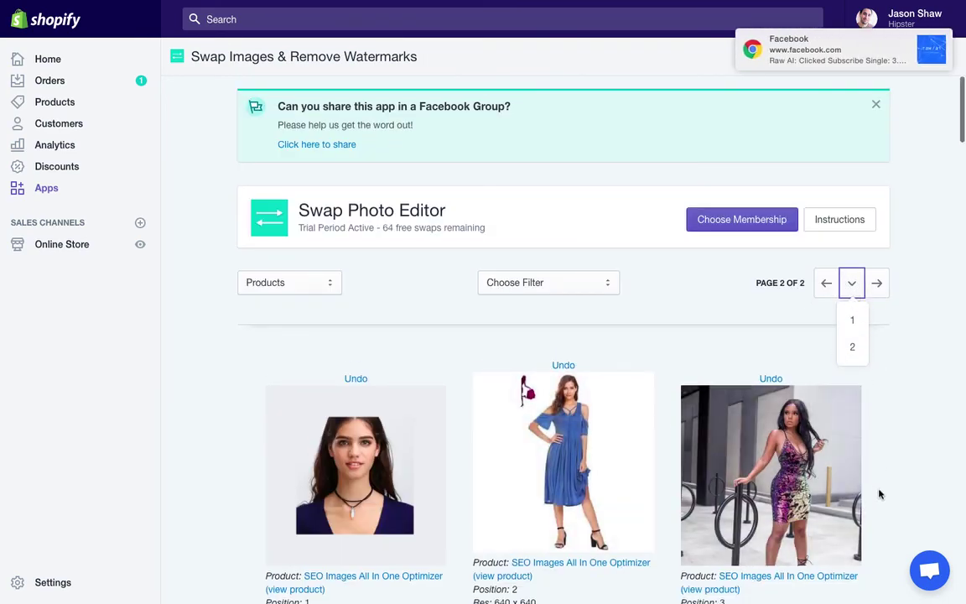
pyautogui.click(719, 320)
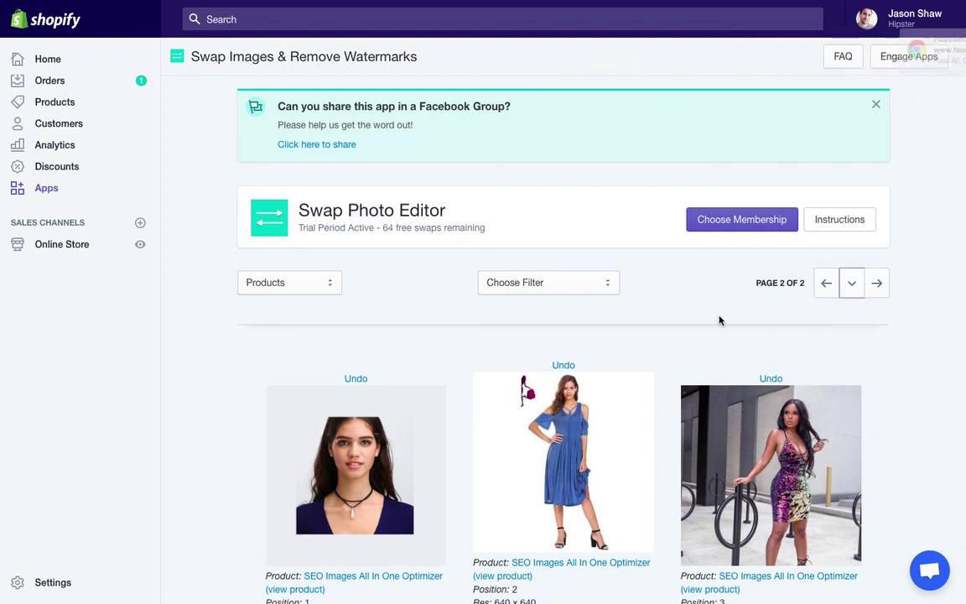
# Step: Use the Search for Products filter to search for "shirts", and cancel without selecting a product
pyautogui.click(564, 284)
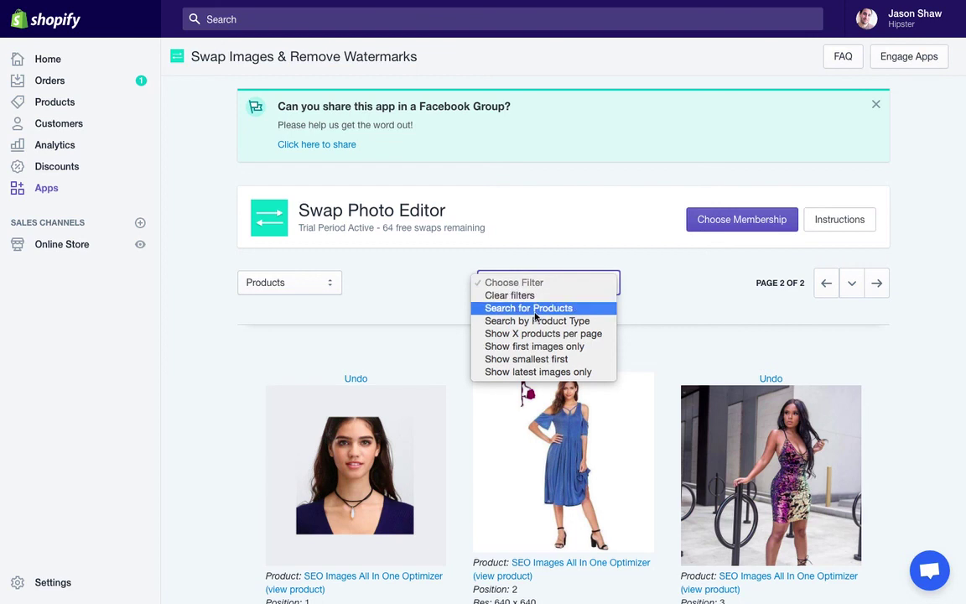
pyautogui.click(535, 309)
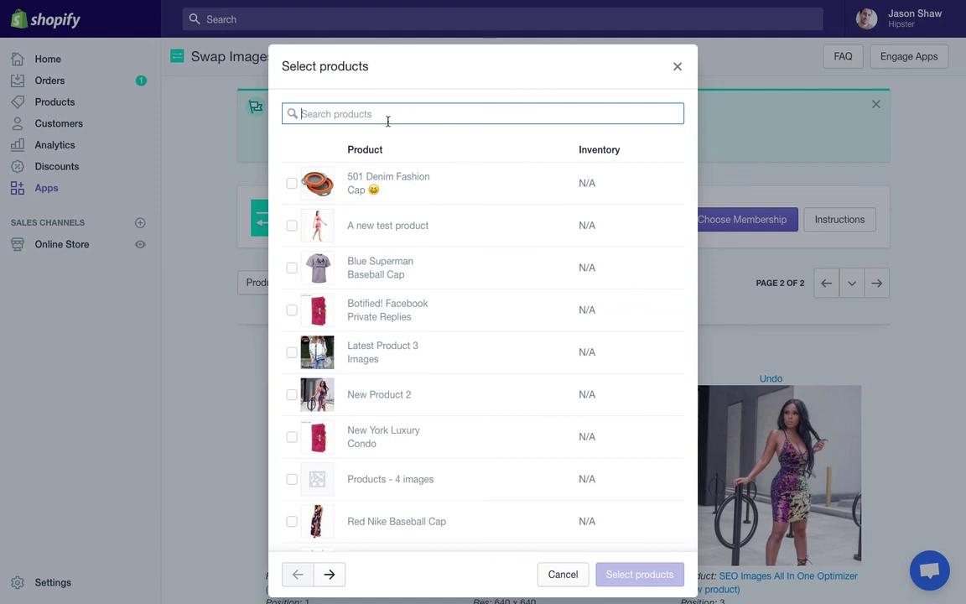
pyautogui.write('shirts')
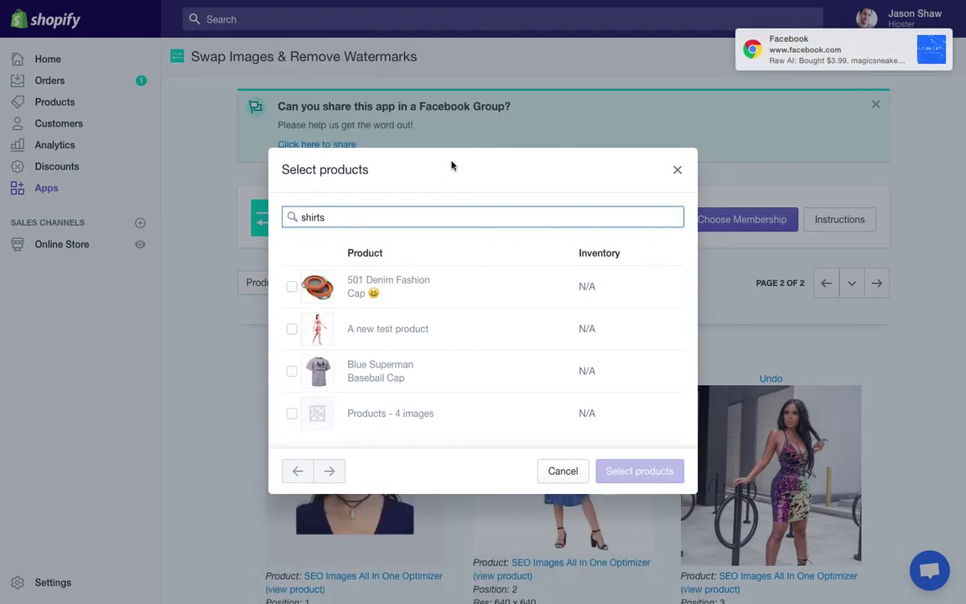
pyautogui.click(561, 472)
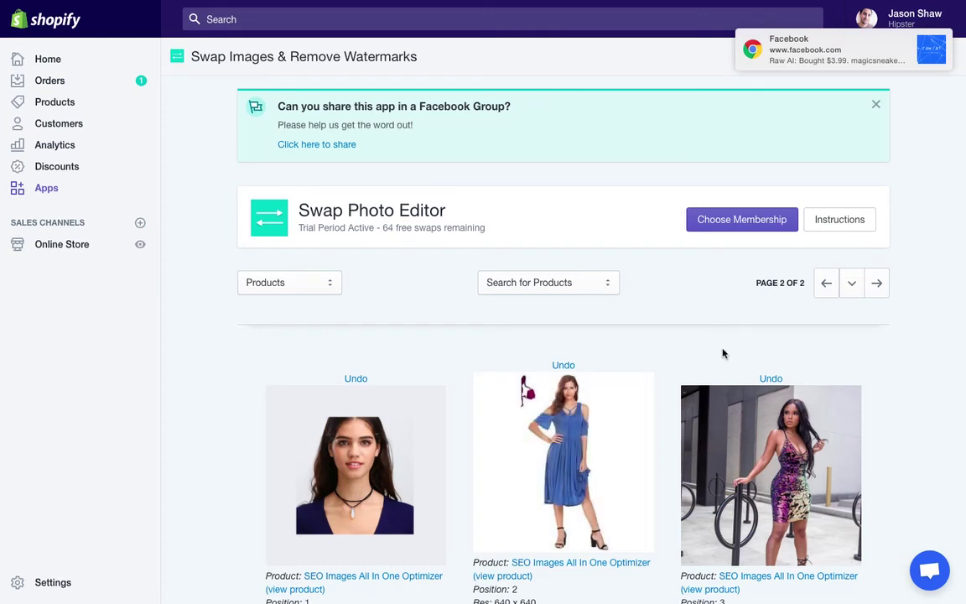
# Step: Apply the Show smallest first filter to page 2 and look through the sorted product photos
pyautogui.click(560, 289)
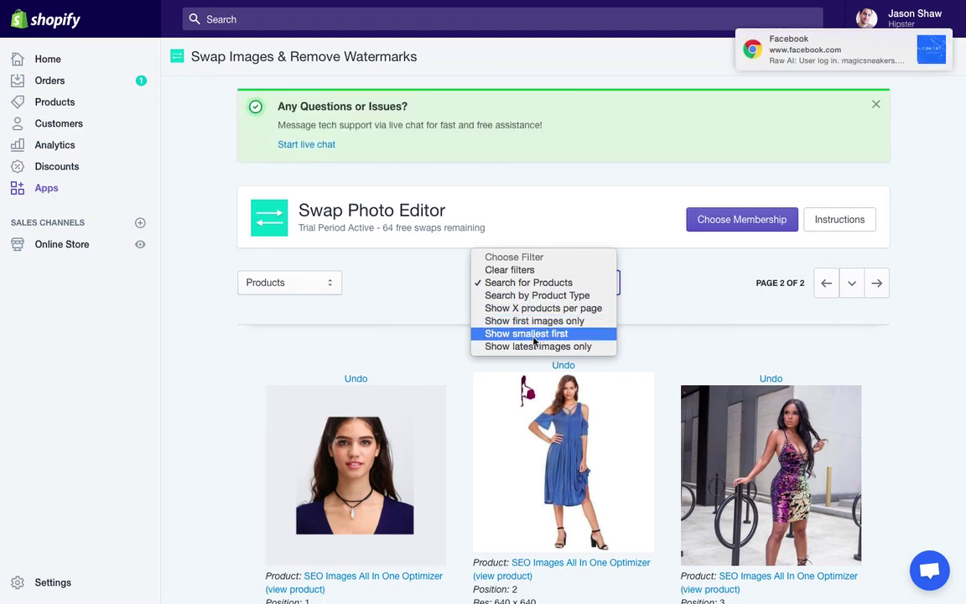
pyautogui.click(534, 335)
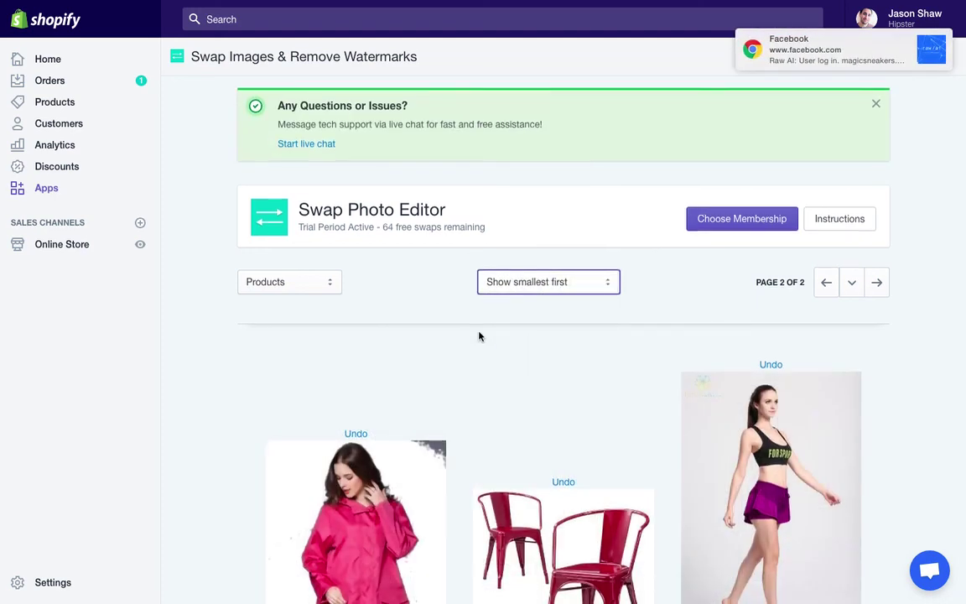
pyautogui.scroll(-5, 424, 154)
pyautogui.scroll(-5, 424, 155)
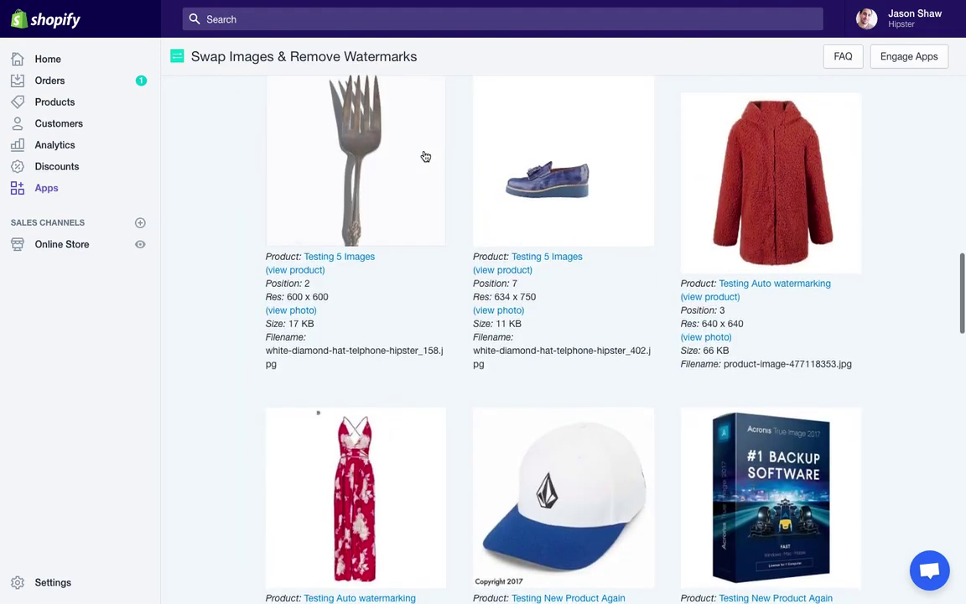
pyautogui.scroll(-6, 425, 157)
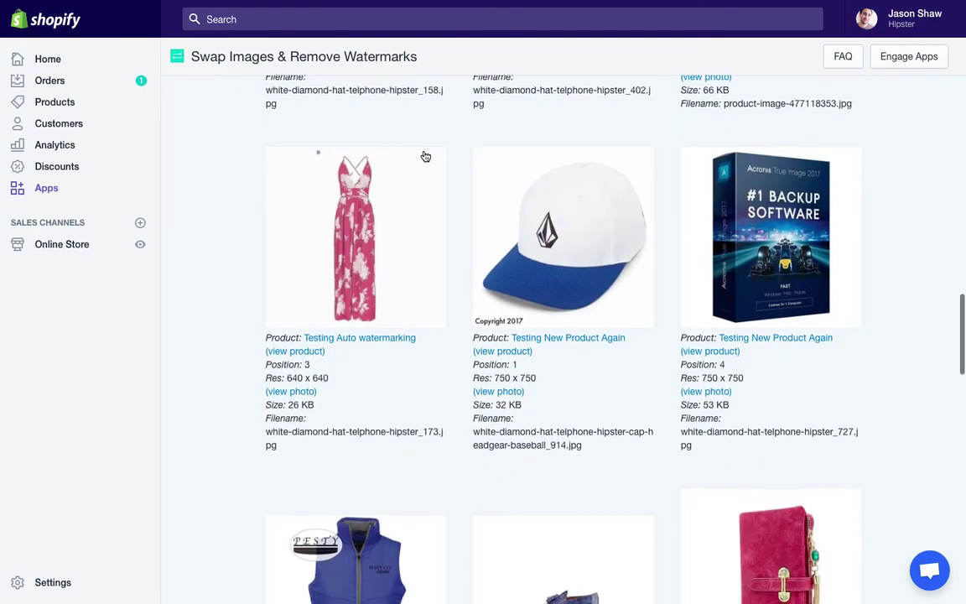
pyautogui.scroll(-3, 425, 157)
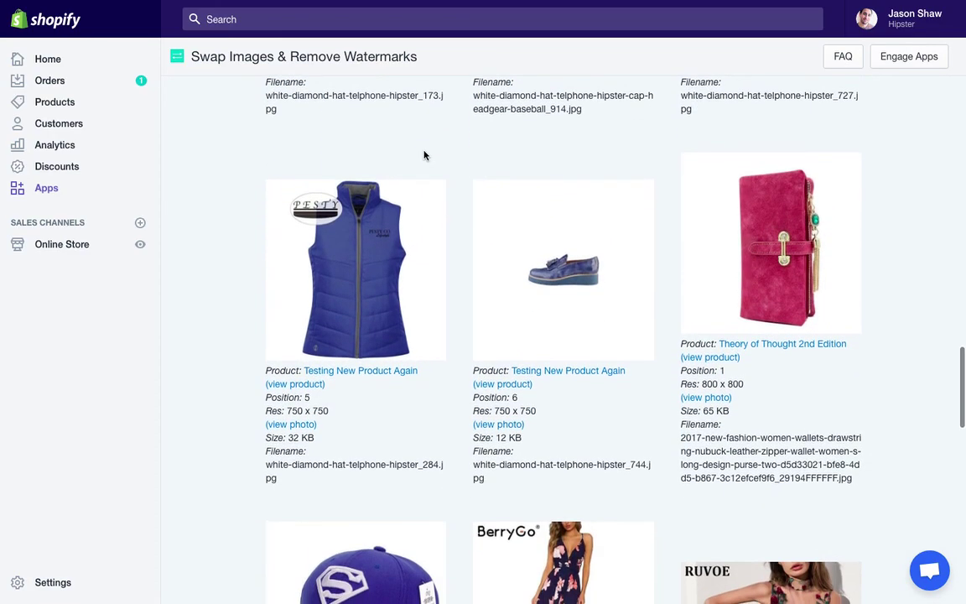
pyautogui.scroll(-1, 424, 155)
pyautogui.scroll(-3, 425, 155)
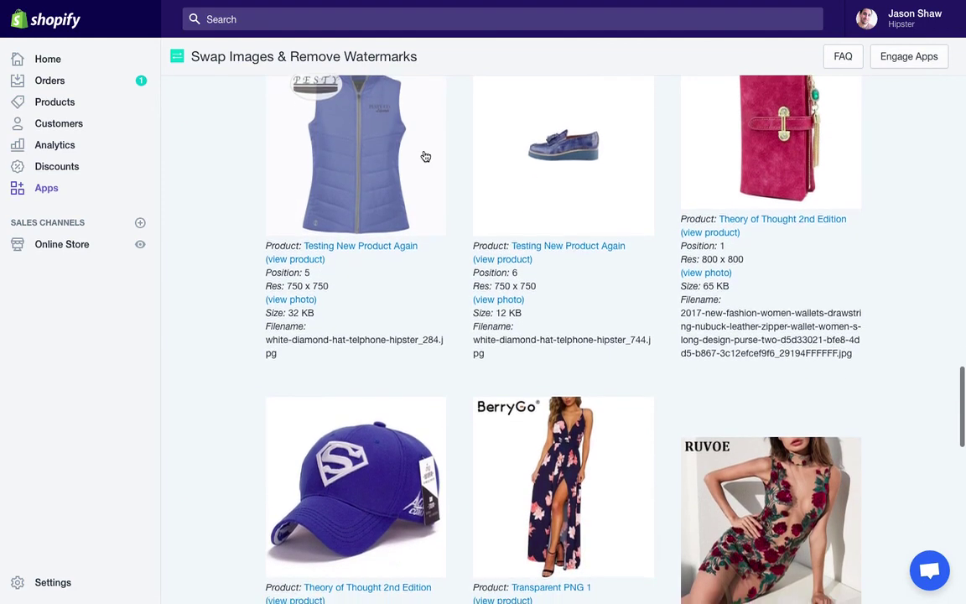